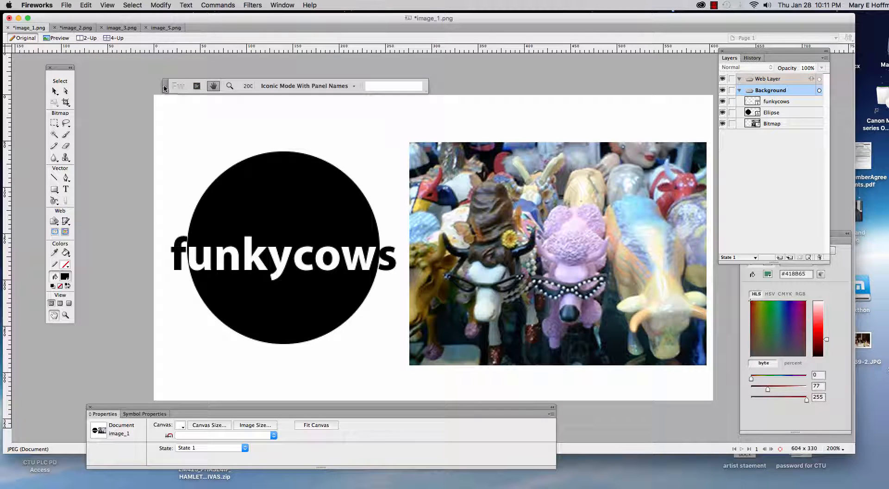
Step: Reposition the floating application bar slightly above the canvas and examine which panels are available to display
drag(165, 86, 156, 82)
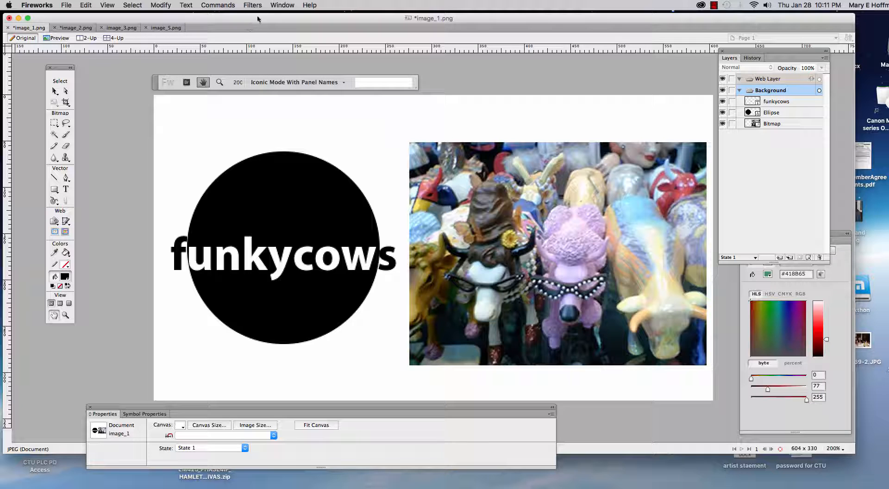
click(283, 5)
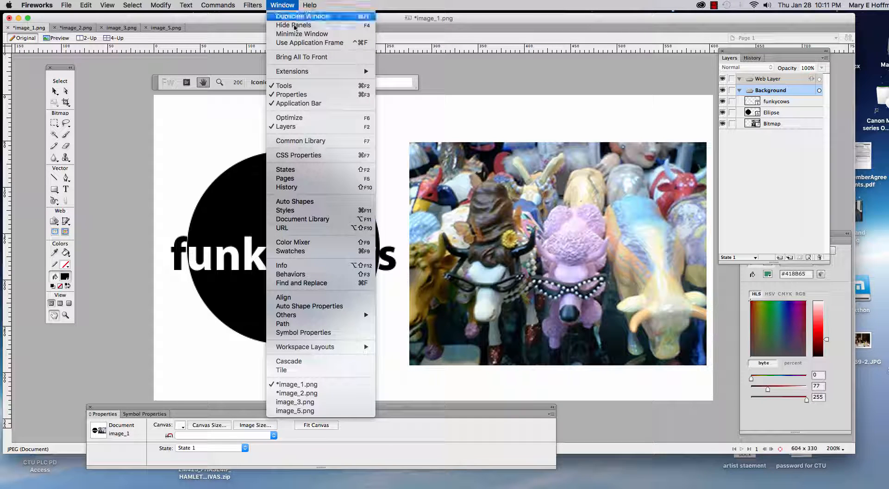
click(293, 88)
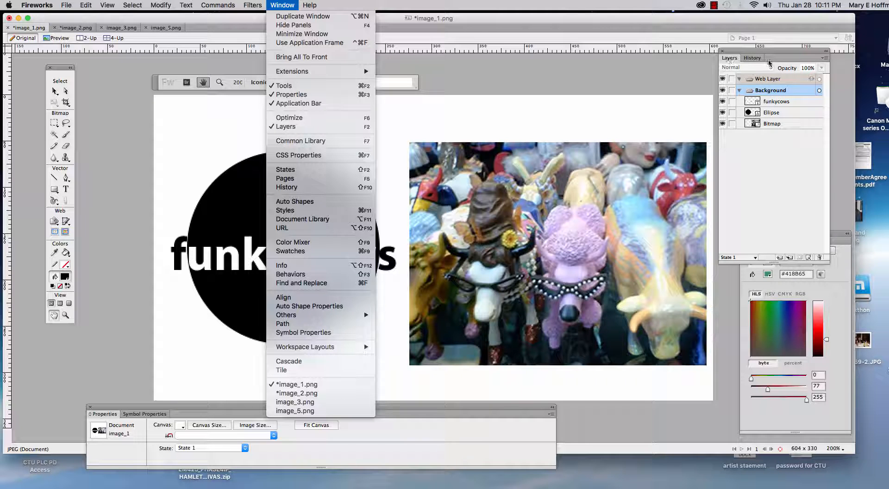
click(755, 57)
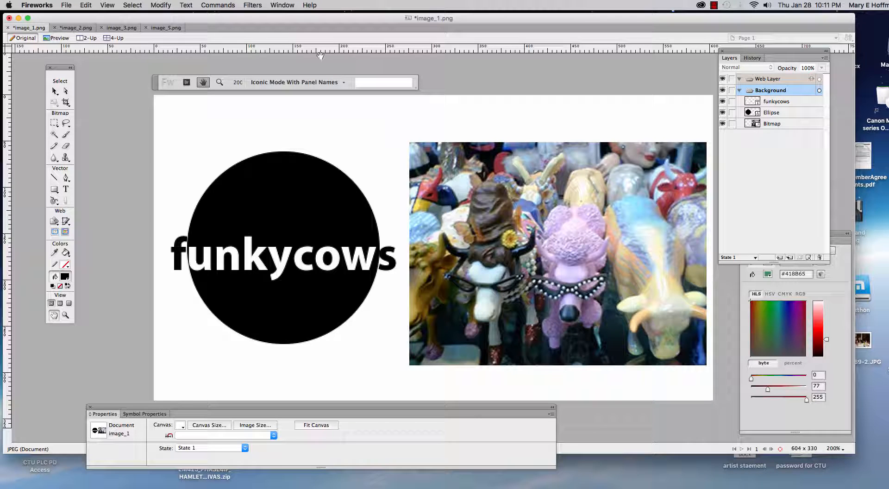
Step: Display the History panel for the document and return to the Layers panel
click(284, 6)
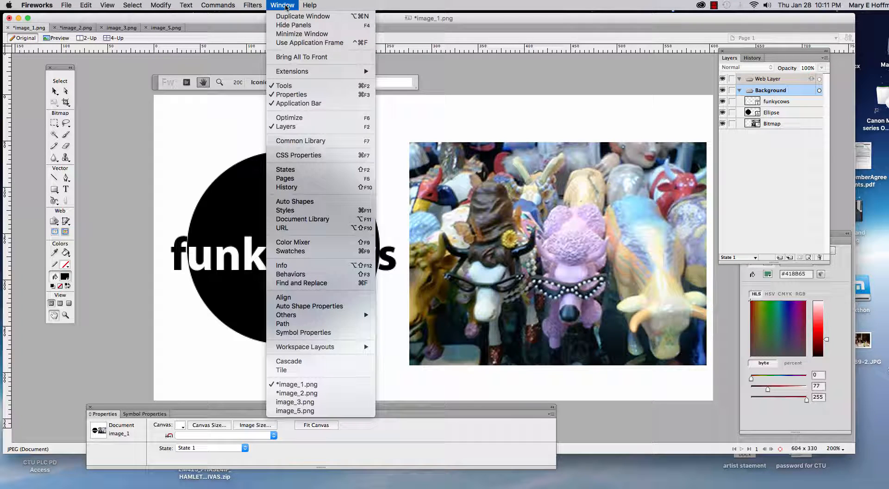
click(291, 188)
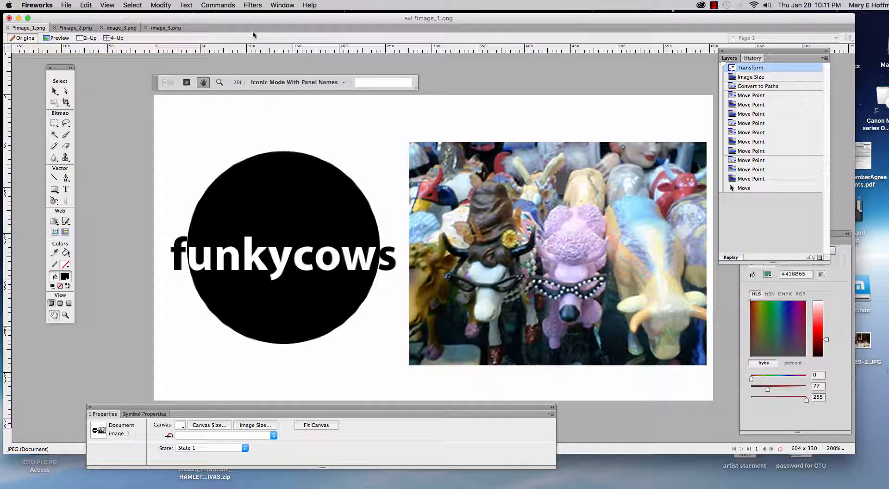
click(282, 5)
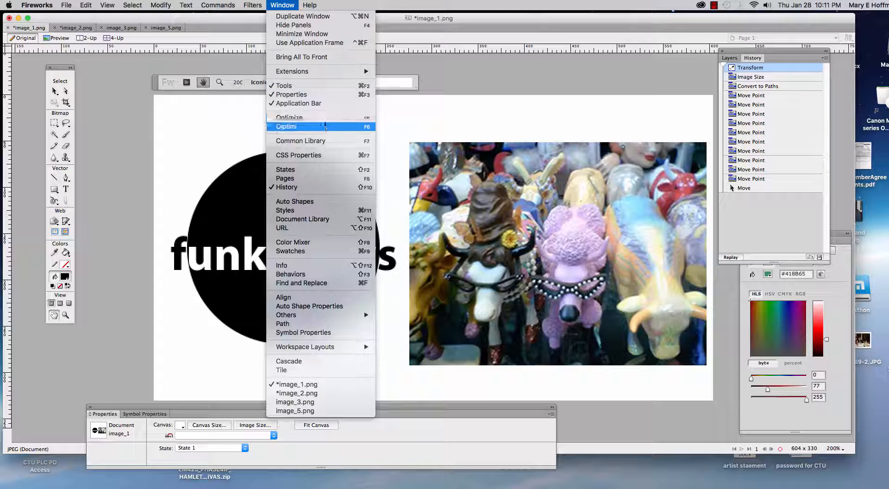
click(288, 126)
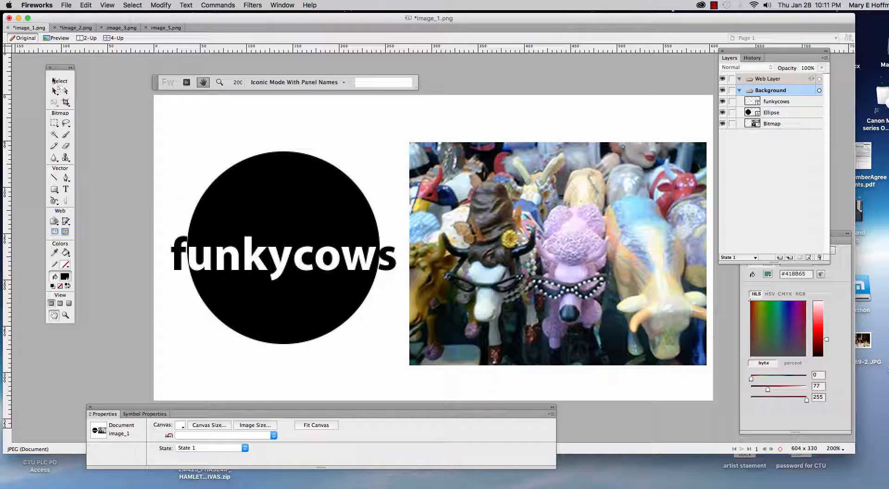
Step: Move the Tools panel closer to the canvas and select the black circle with the Pointer tool
drag(60, 69, 110, 103)
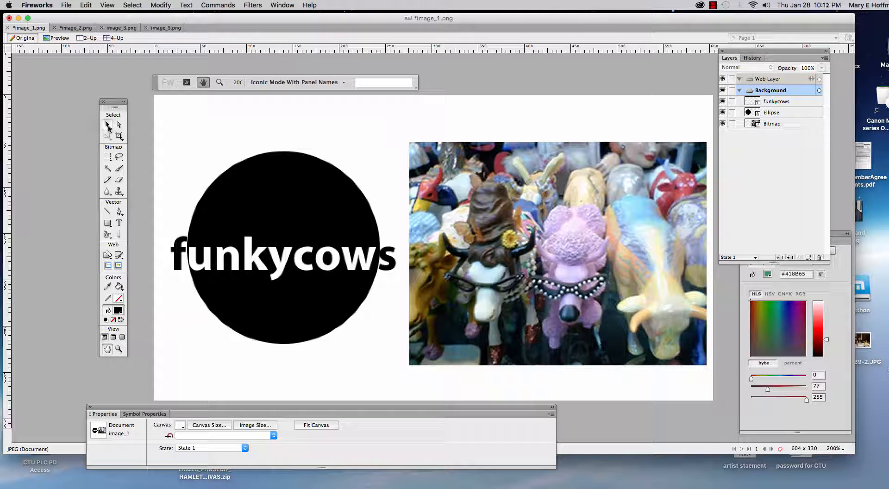
click(108, 126)
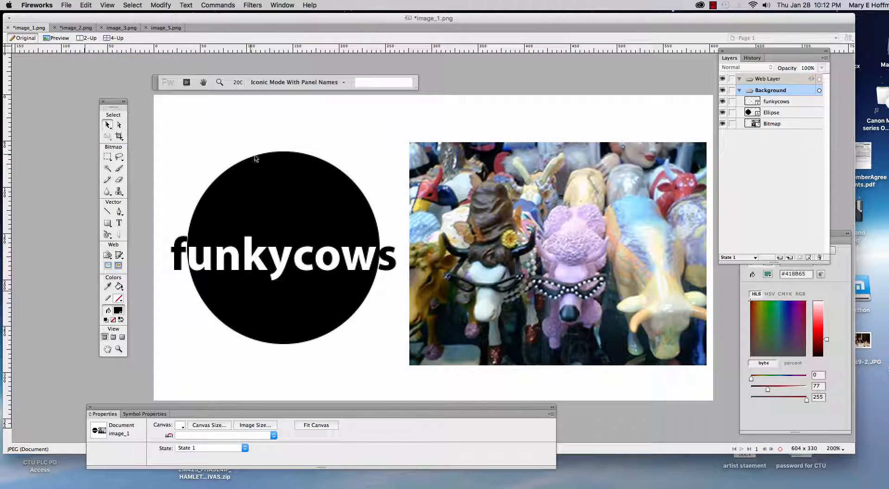
click(108, 126)
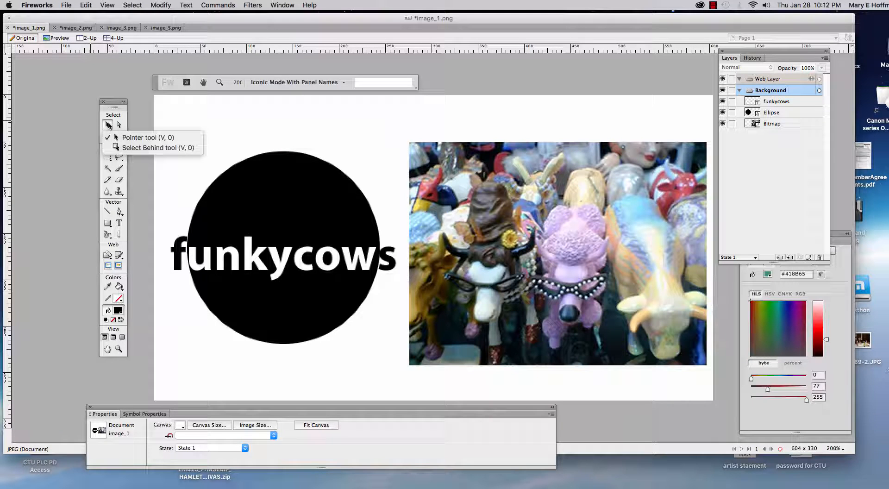
click(153, 138)
click(296, 183)
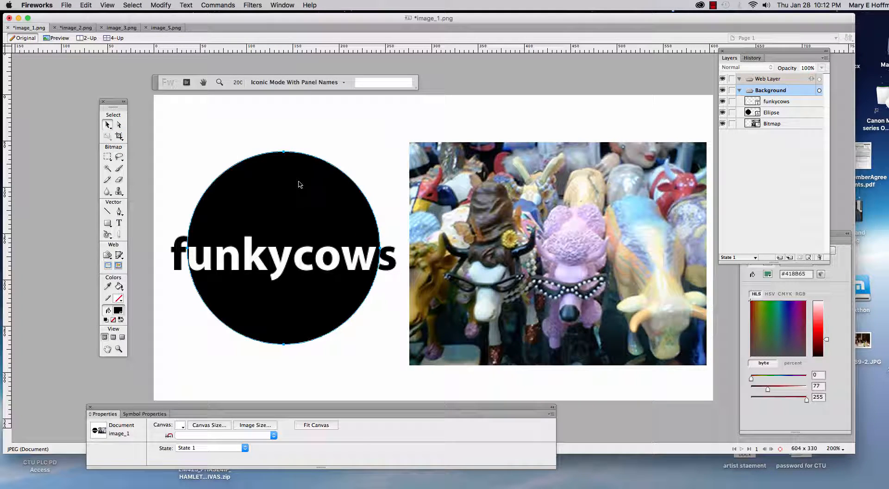
click(299, 184)
Step: Reshape the black circle with the Subselection tool, tilting its upper anchor's curve handles into an uneven shape about 208 × 221 px
click(121, 126)
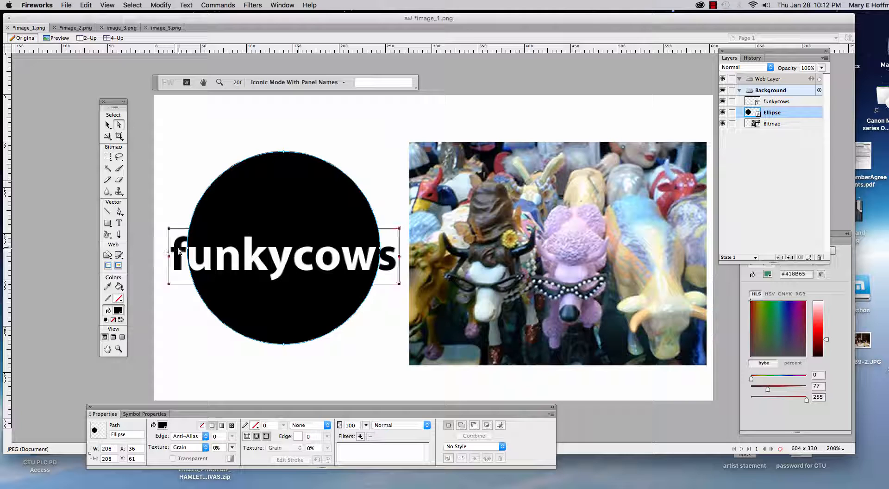
click(332, 166)
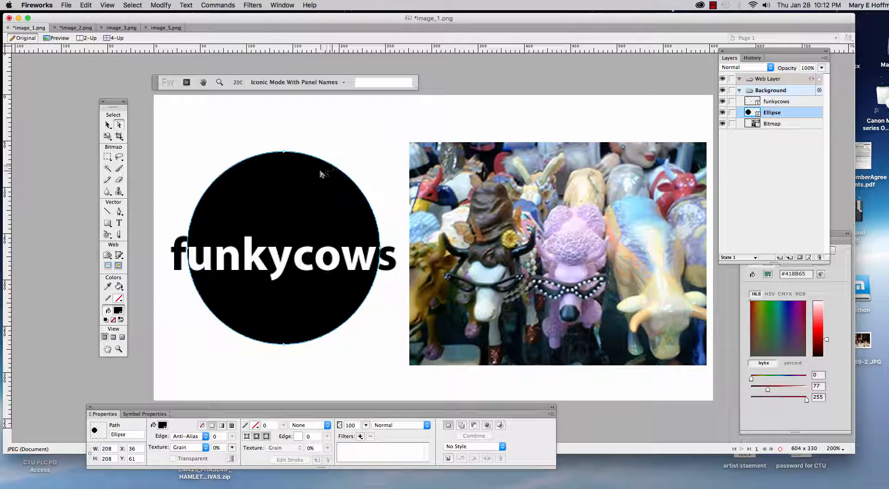
drag(245, 147, 374, 178)
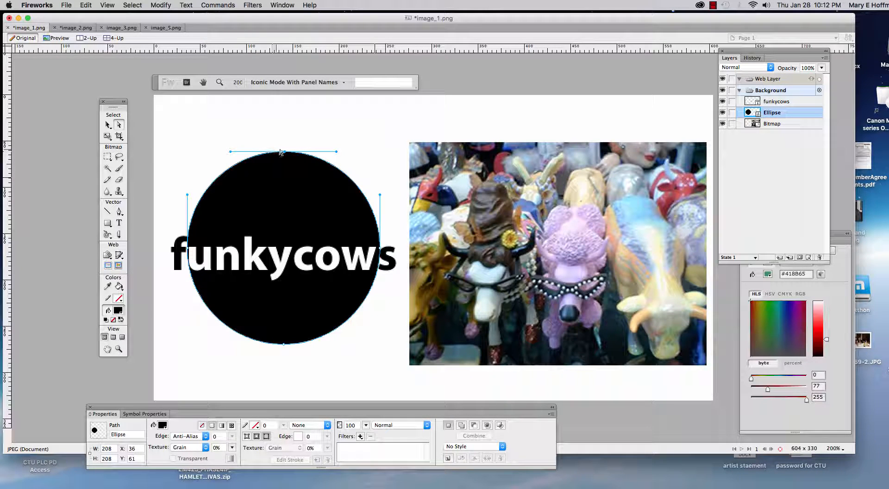
drag(283, 151, 333, 163)
drag(233, 124, 353, 125)
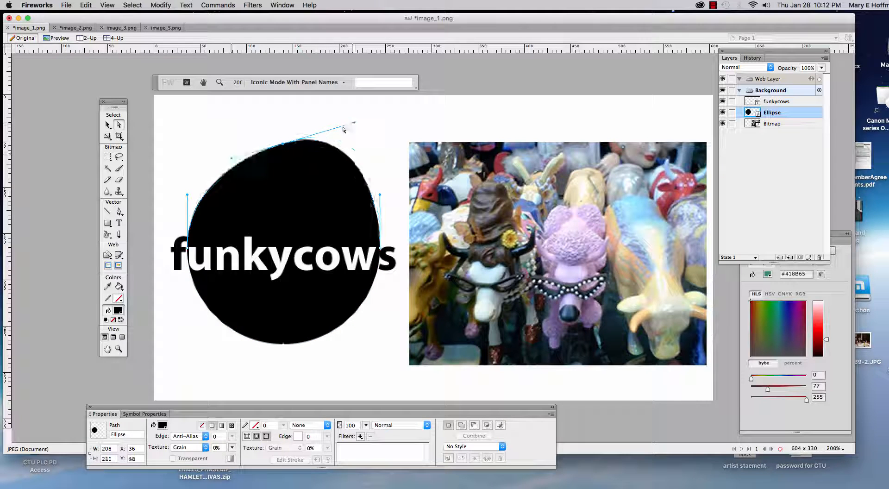
Step: Resize the reshaped black ellipse with the Scale tool to about 217 × 225 px
click(108, 136)
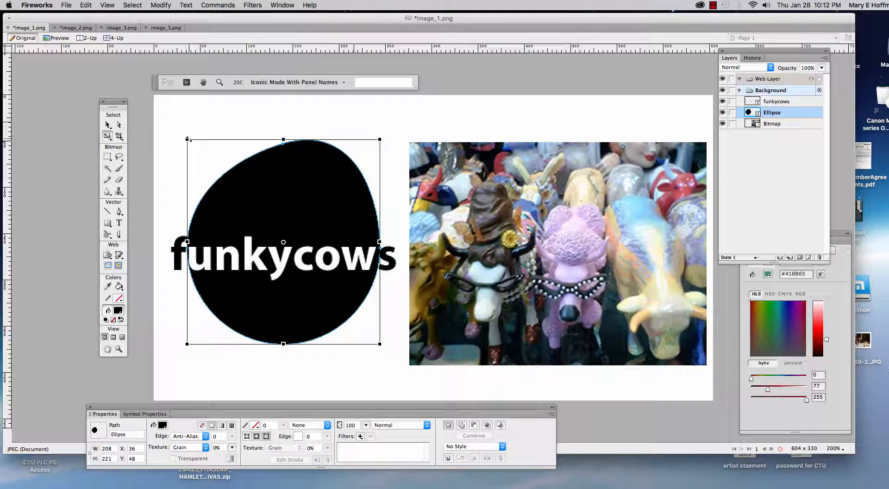
mouse_move(188, 139)
mouse_down()
mouse_move(171, 121)
mouse_move(198, 150)
mouse_up()
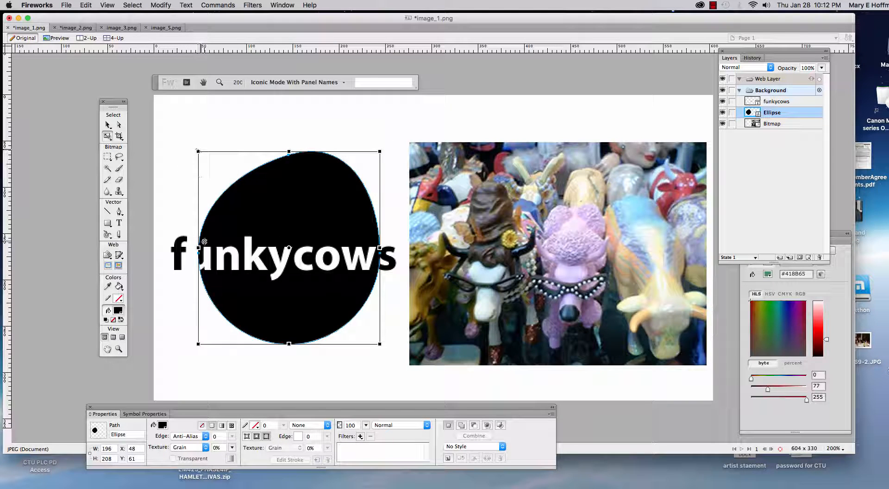
drag(198, 248, 179, 248)
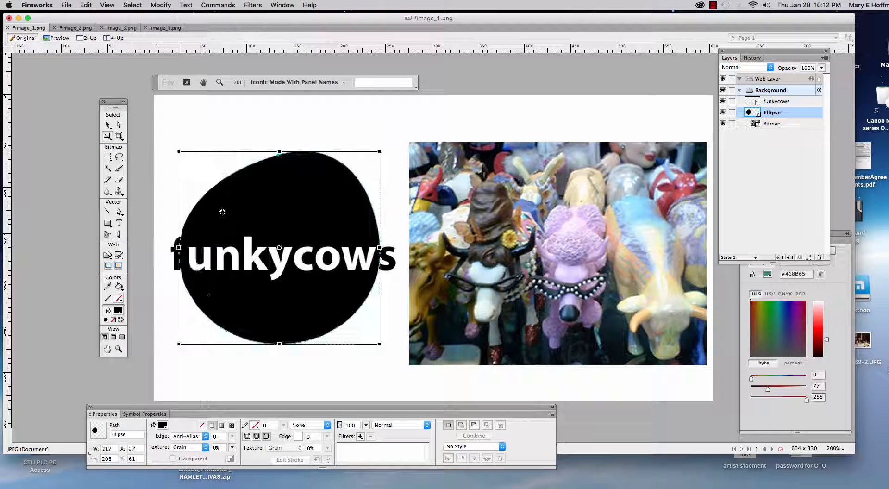
drag(279, 151, 279, 134)
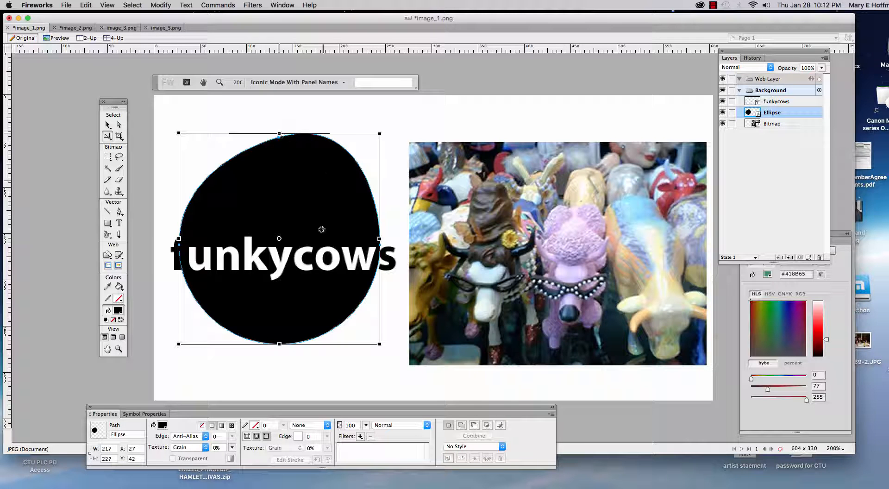
mouse_move(279, 343)
mouse_down()
mouse_move(279, 360)
mouse_move(279, 342)
mouse_up()
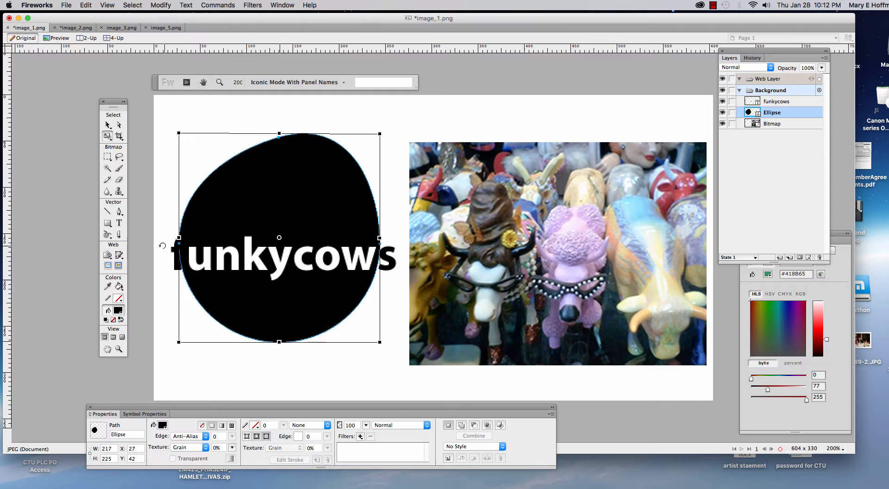
Step: Select the cow photo and examine its properties, followed by the Rectangle and Text tool options
click(107, 125)
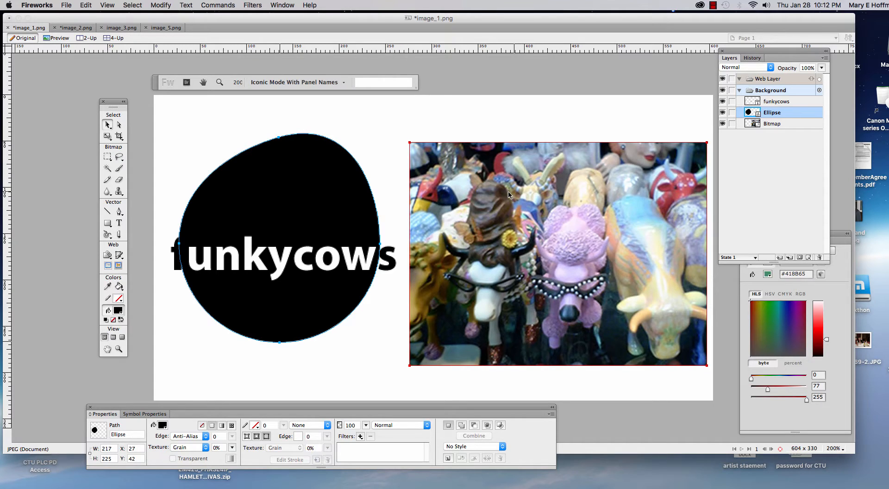
click(558, 211)
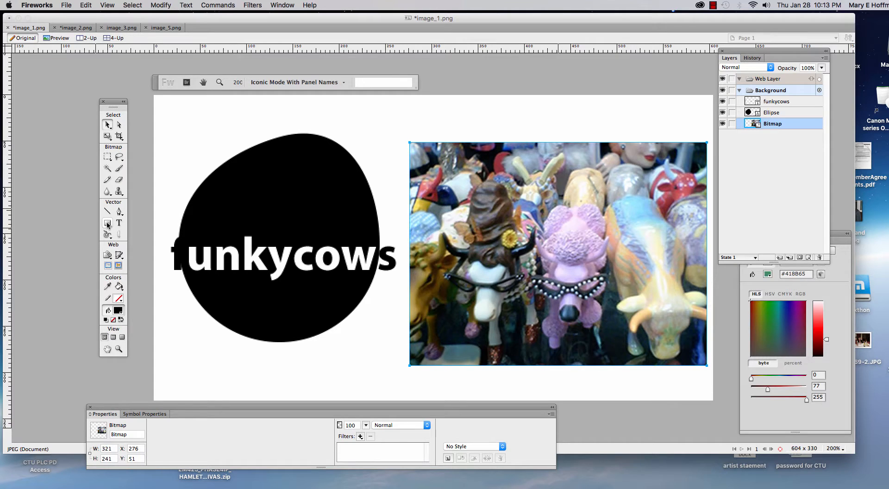
click(107, 225)
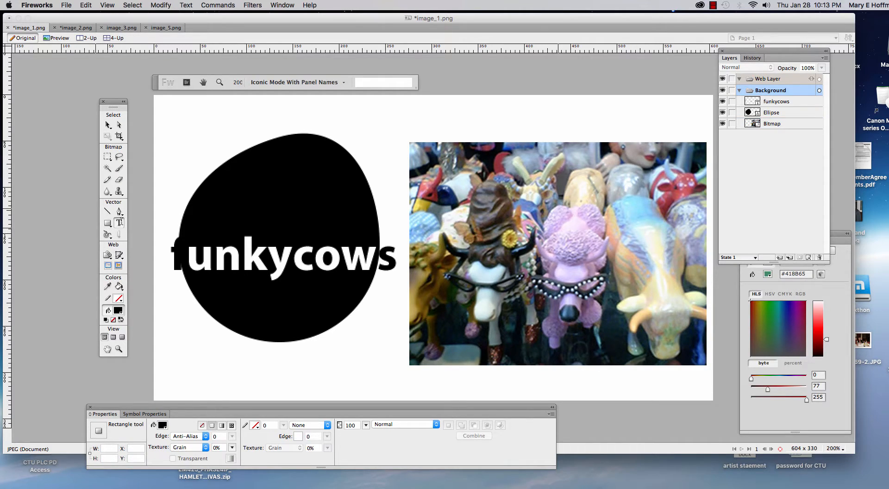
click(119, 223)
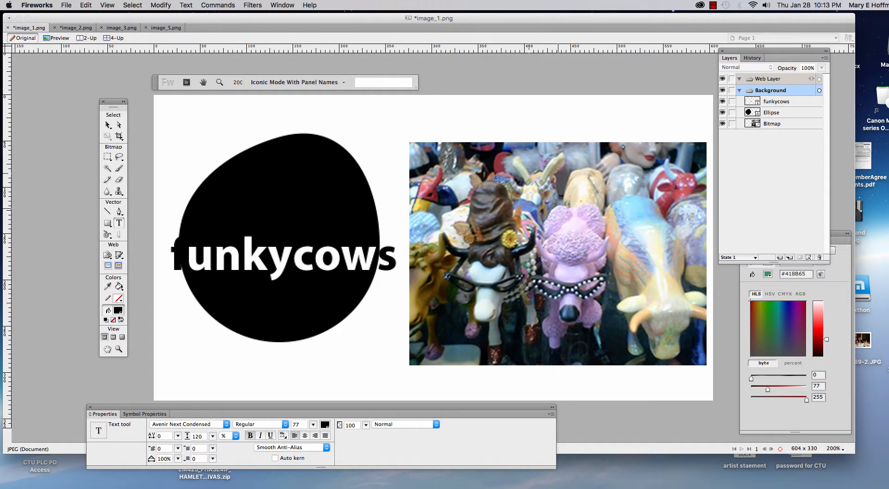
Step: Examine the options of the bitmap Magic Wand, Marquee, Lasso and Brush tools
click(107, 168)
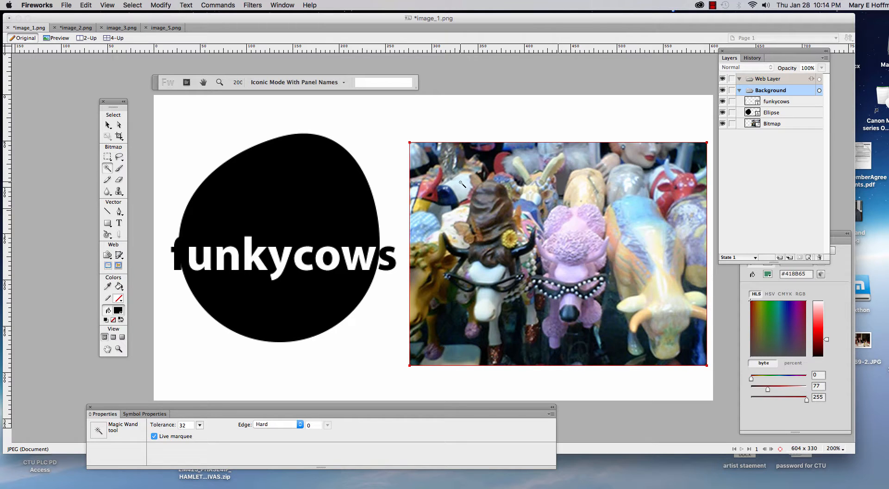
click(119, 169)
click(107, 169)
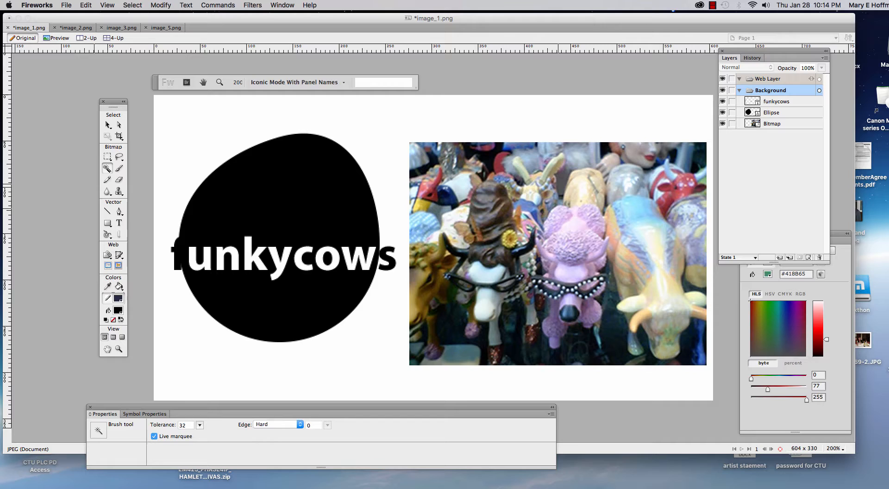
click(108, 156)
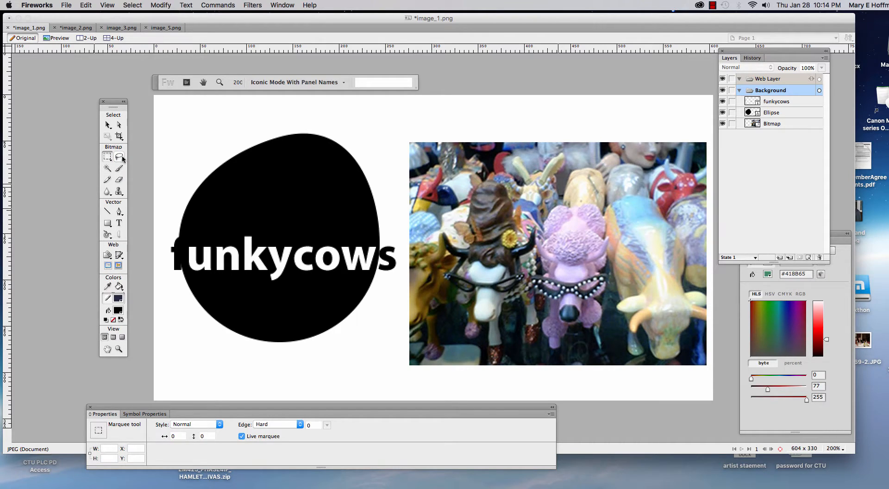
click(119, 157)
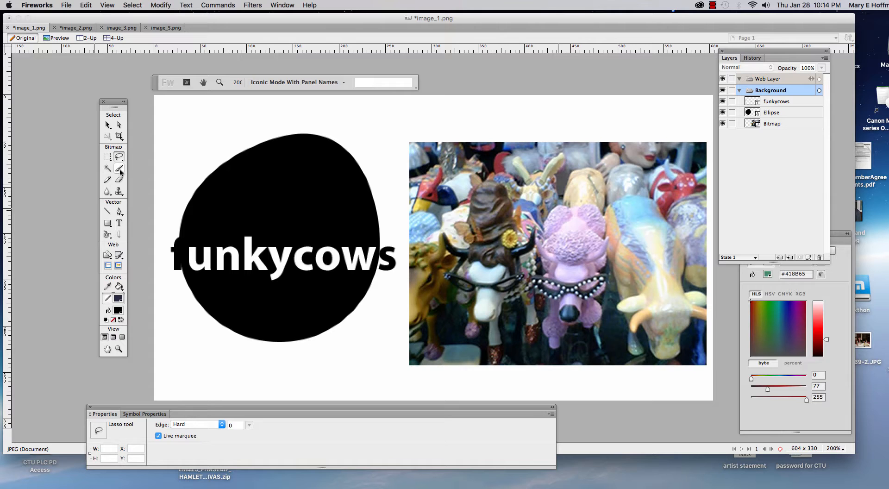
click(120, 170)
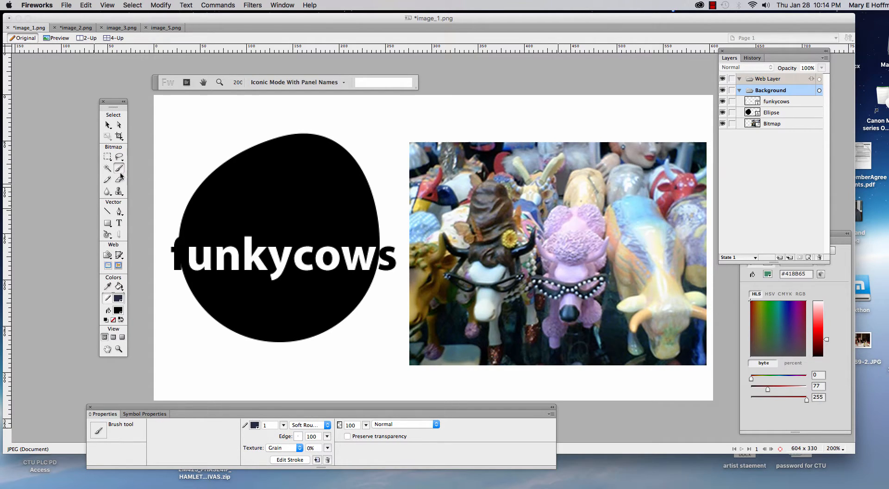
Step: Move the Properties panel up over the document's lower edge and examine the Eraser, Blur, Magic Wand, Marquee and Lasso options
drag(111, 410, 130, 384)
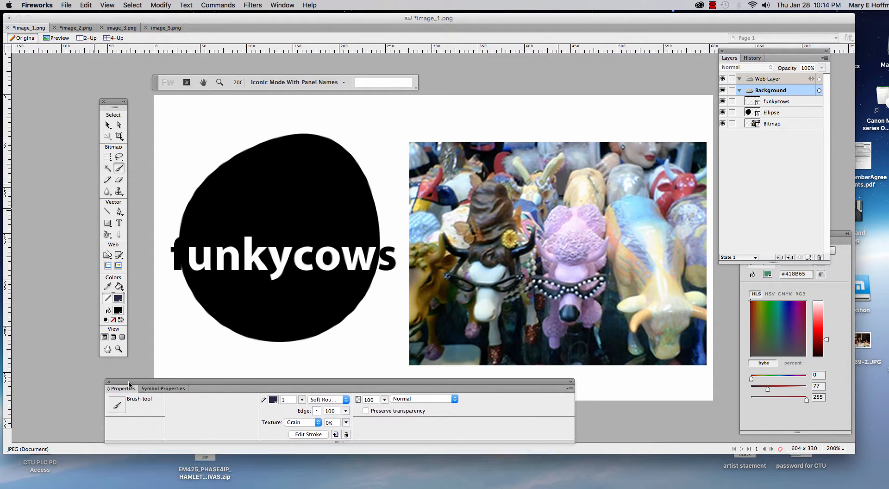
click(120, 180)
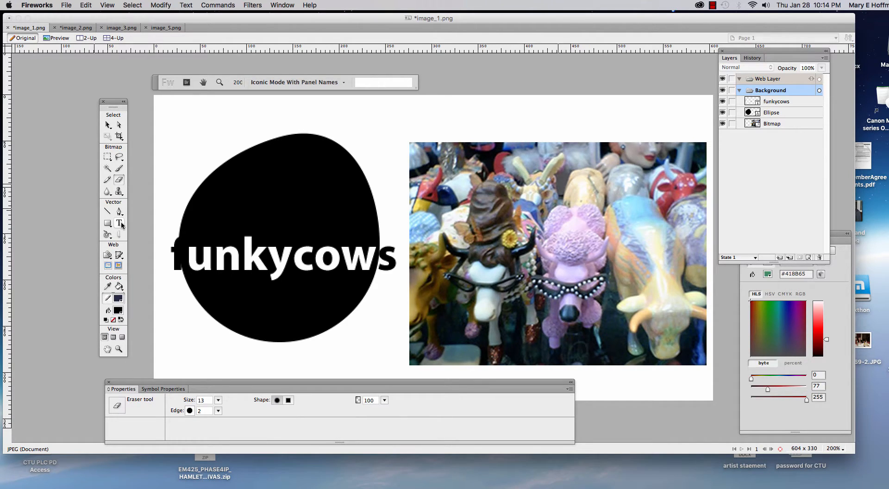
click(107, 191)
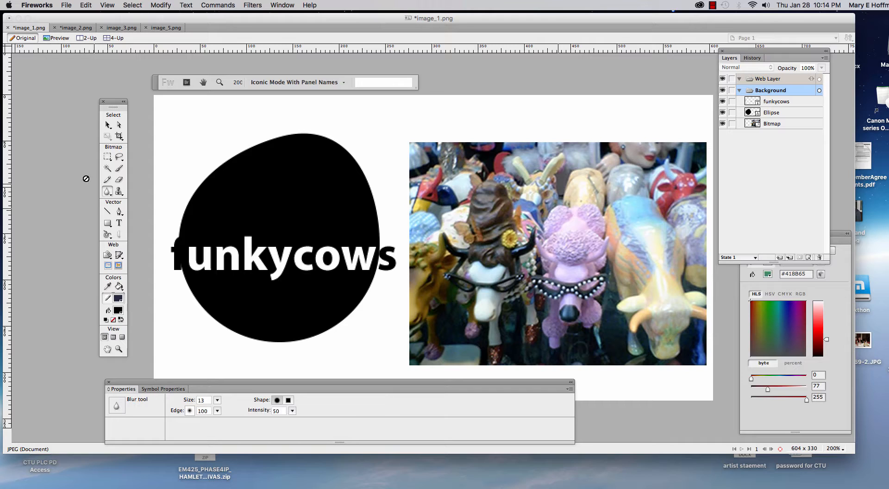
click(107, 168)
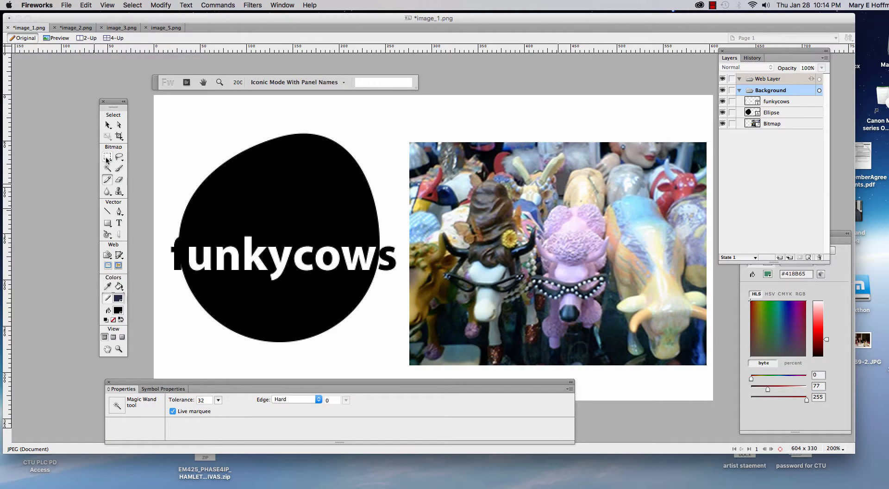
click(107, 157)
click(119, 157)
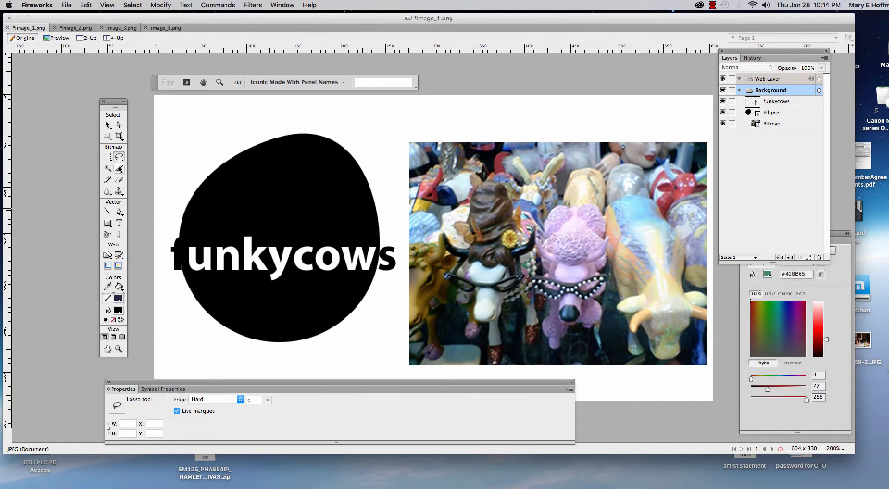
Step: Examine the Brush and Eraser options, then place the Layers panel over the upper right part of the cow photo
click(119, 169)
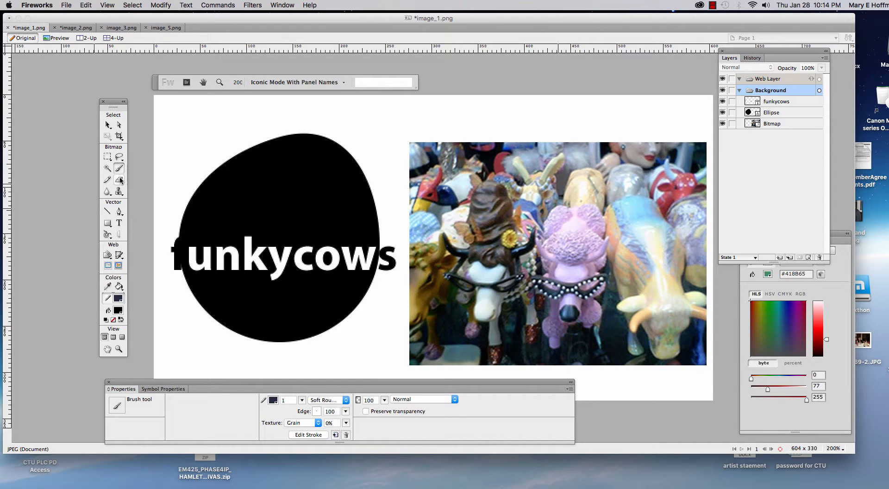
click(119, 180)
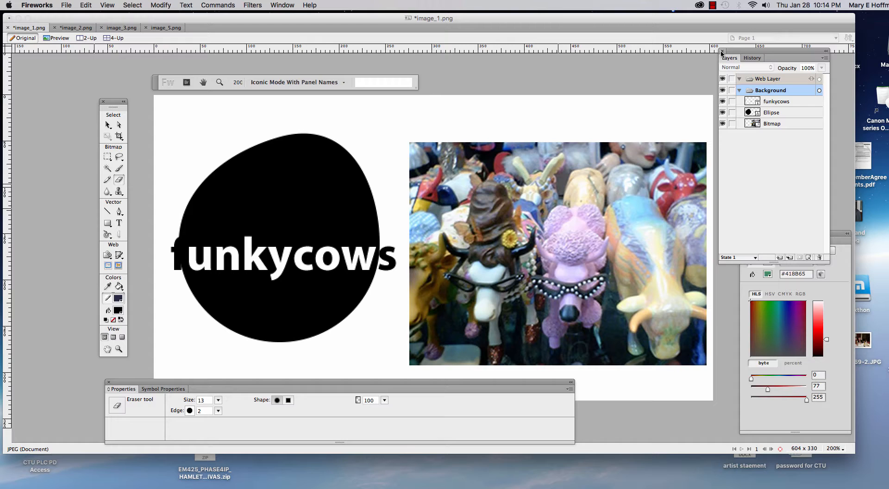
drag(739, 53, 451, 85)
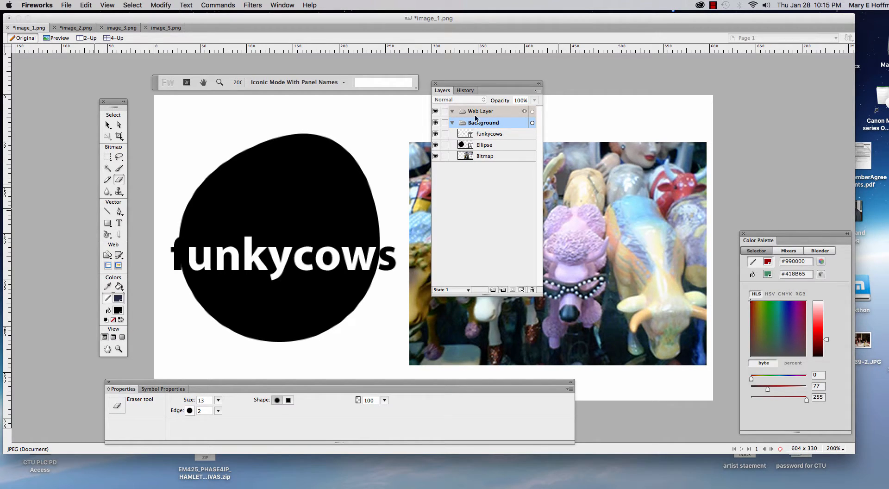
drag(453, 84, 629, 74)
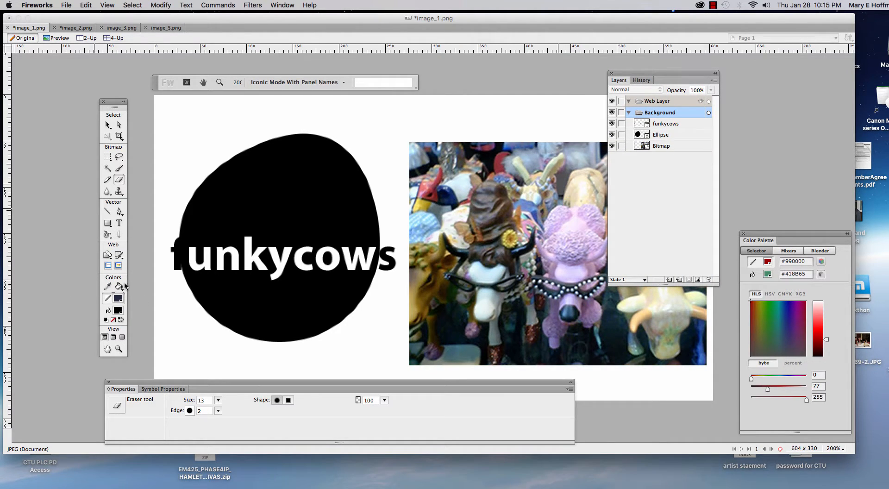
Step: Set the fill colour to green and the stroke colour to red
click(120, 309)
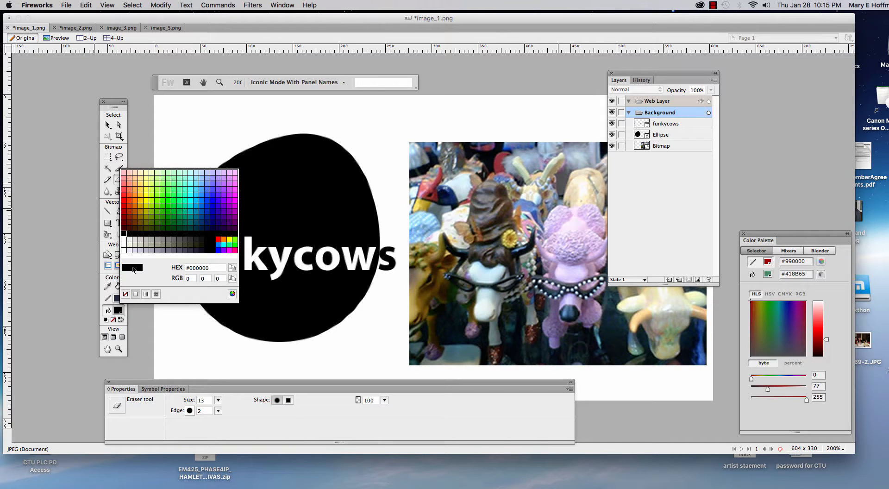
click(188, 225)
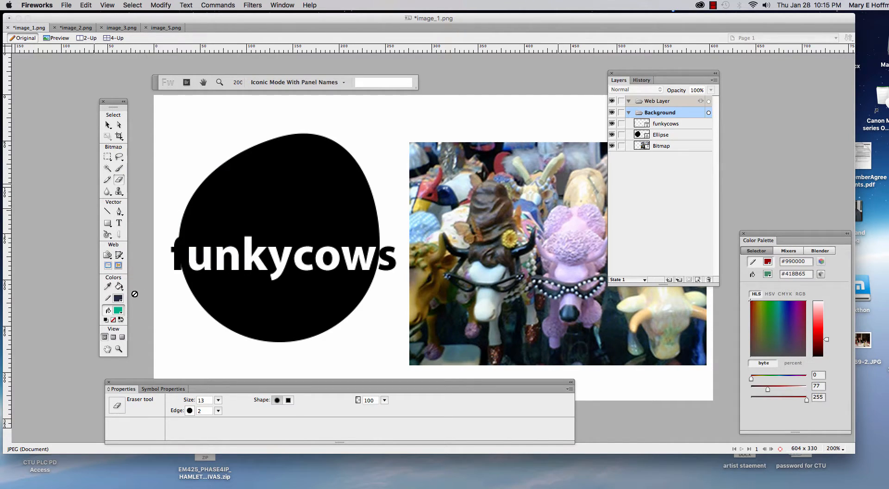
click(119, 299)
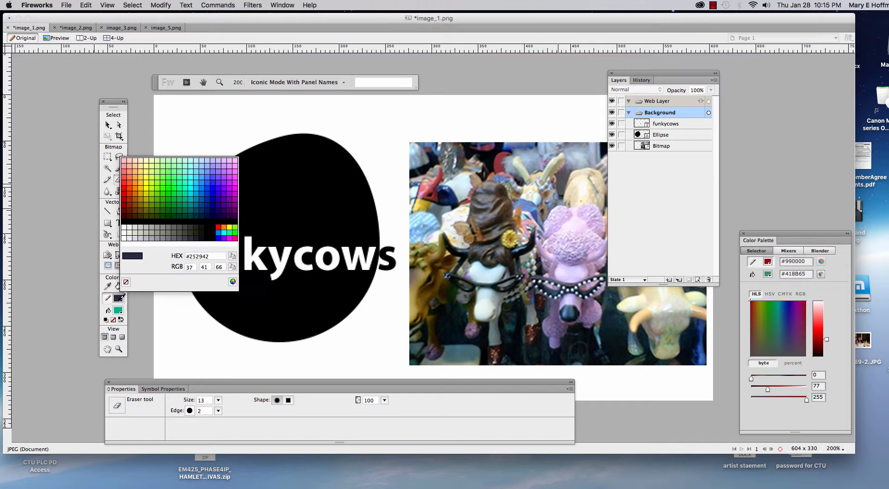
click(125, 200)
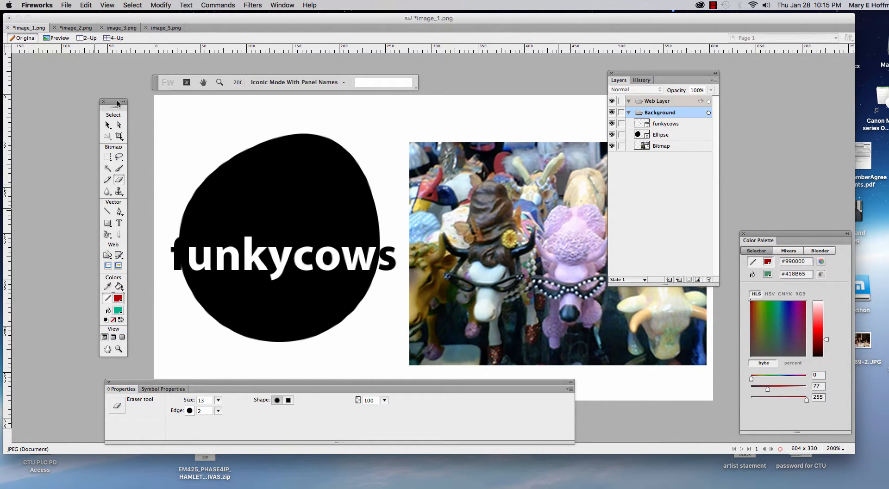
Step: Select the black ellipse and try the Zoom tool between 66% and 200%, finishing at 200% with the Hand tool active
click(107, 124)
click(328, 166)
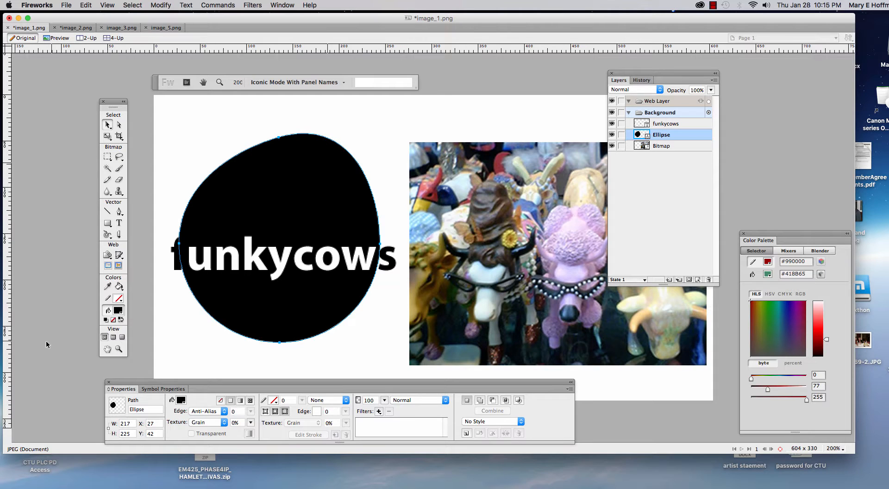
click(118, 349)
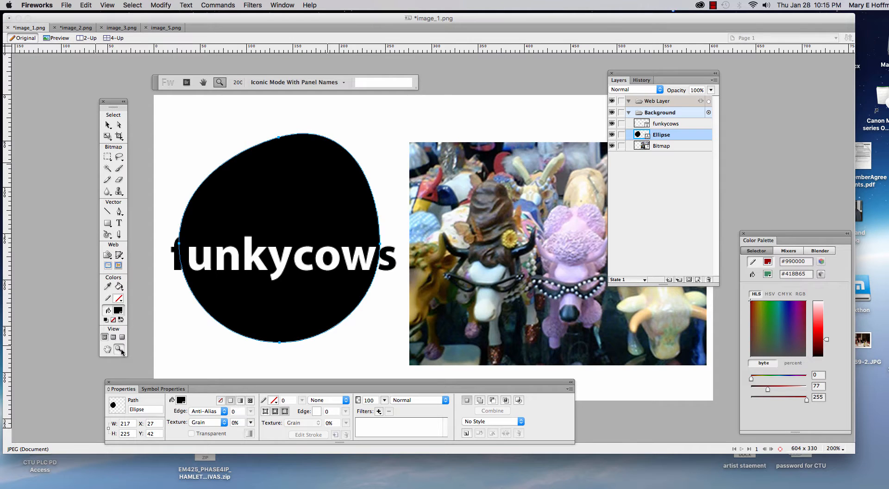
double_click(119, 350)
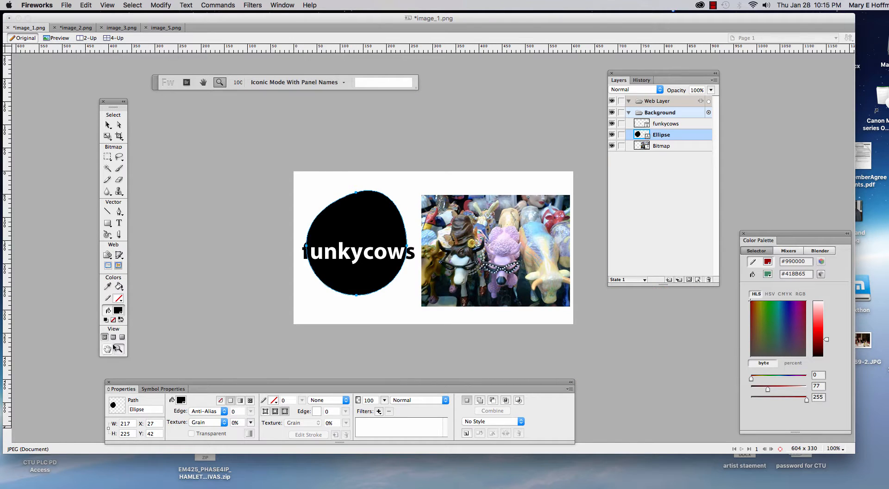
alt+click(301, 261)
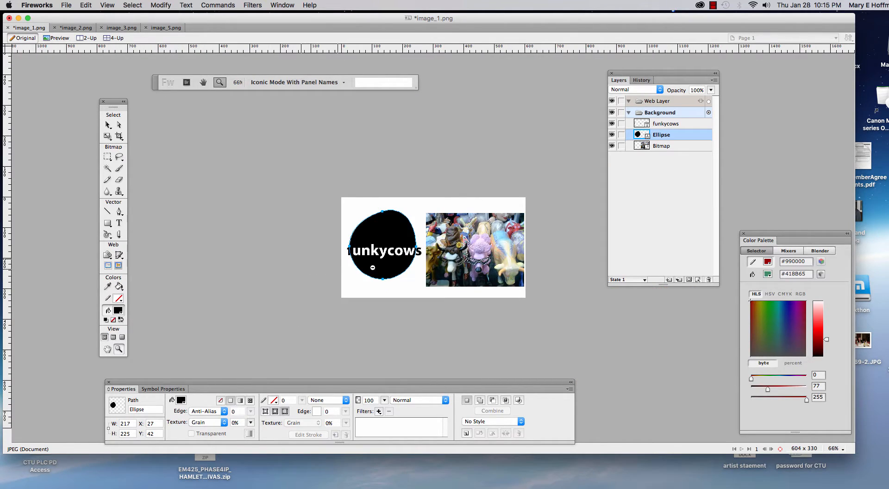
click(397, 268)
click(405, 276)
click(406, 276)
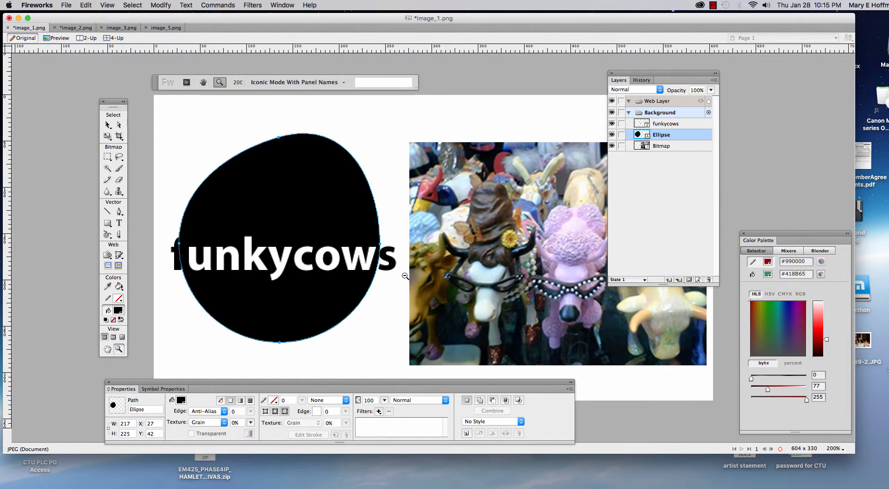
alt+click(405, 276)
alt+click(403, 277)
click(400, 281)
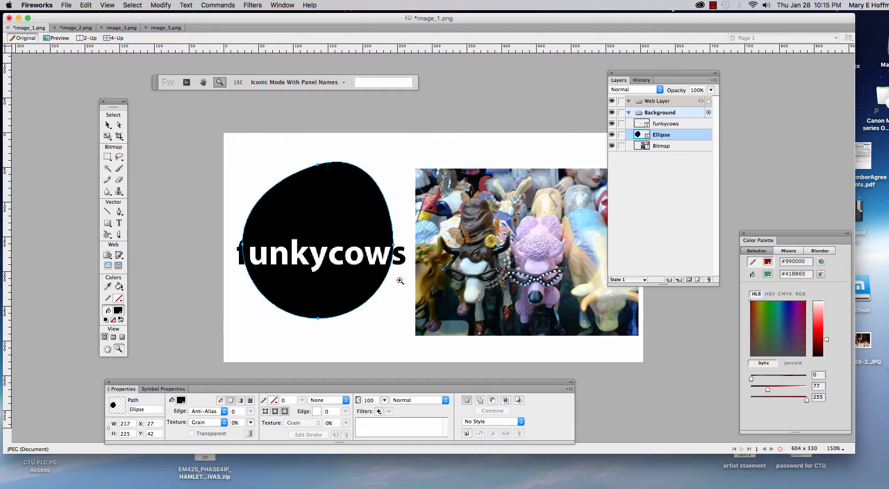
click(400, 280)
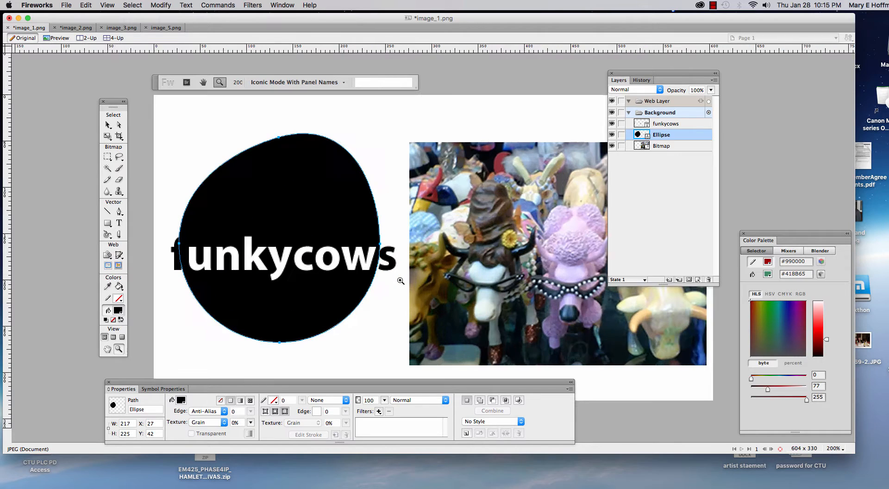
click(107, 350)
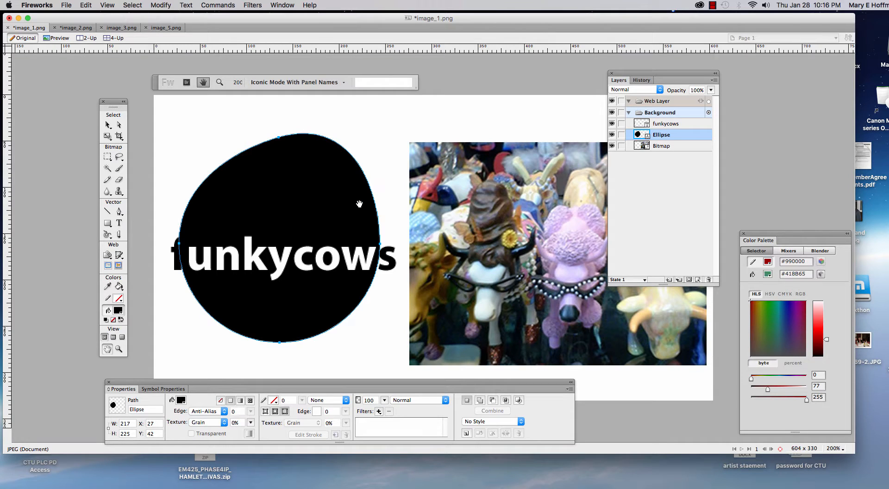
Step: Move the Layers panel over the middle of the photo and reorder the funkycows text below the Ellipse and back above it
drag(628, 76, 533, 79)
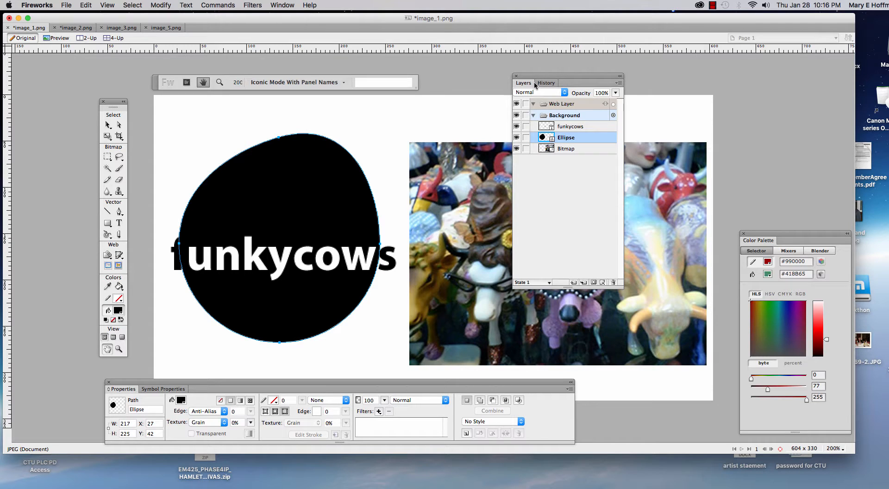
drag(535, 79, 507, 77)
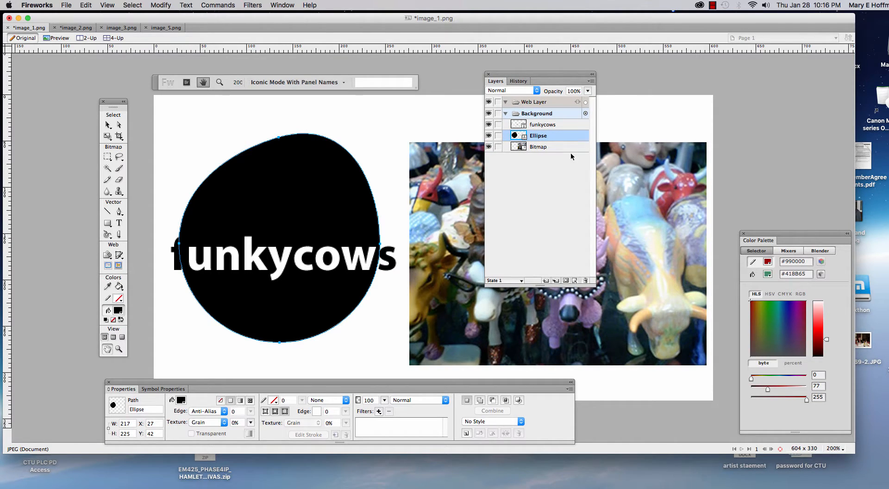
click(565, 128)
drag(566, 128, 567, 142)
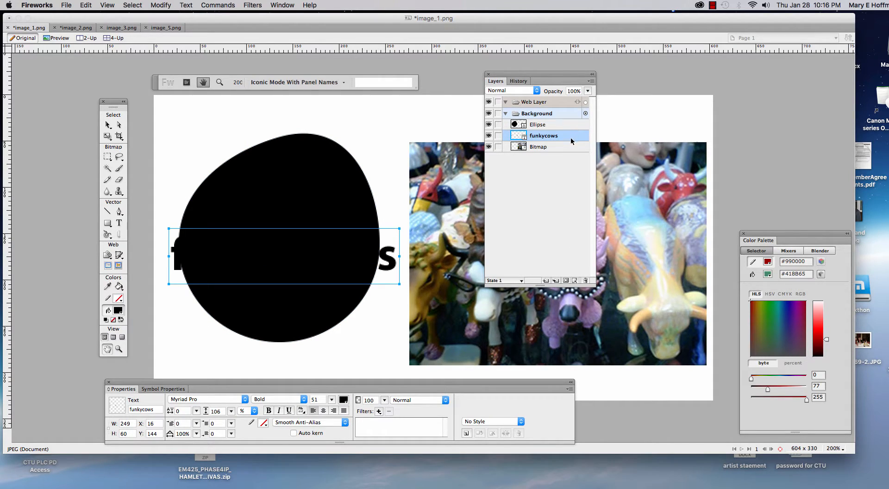
drag(571, 137, 566, 121)
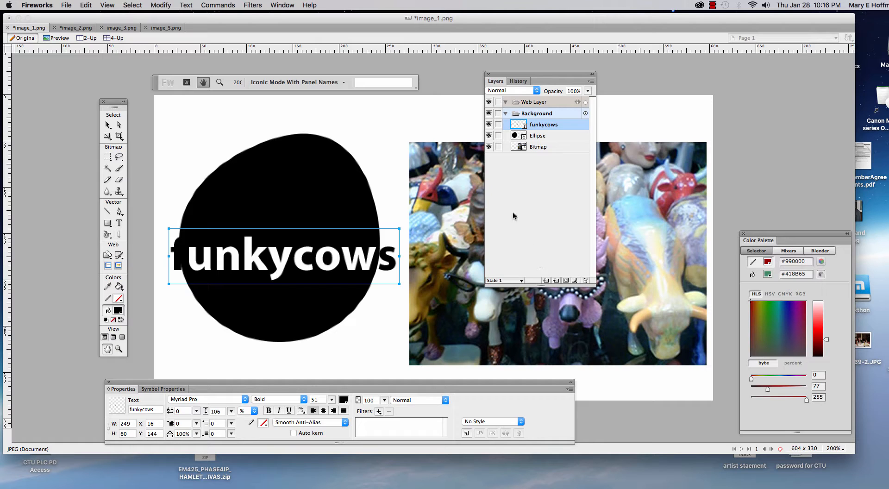
Step: Lock and unlock the funkycows, Ellipse and Bitmap objects, leaving all three locked
click(498, 125)
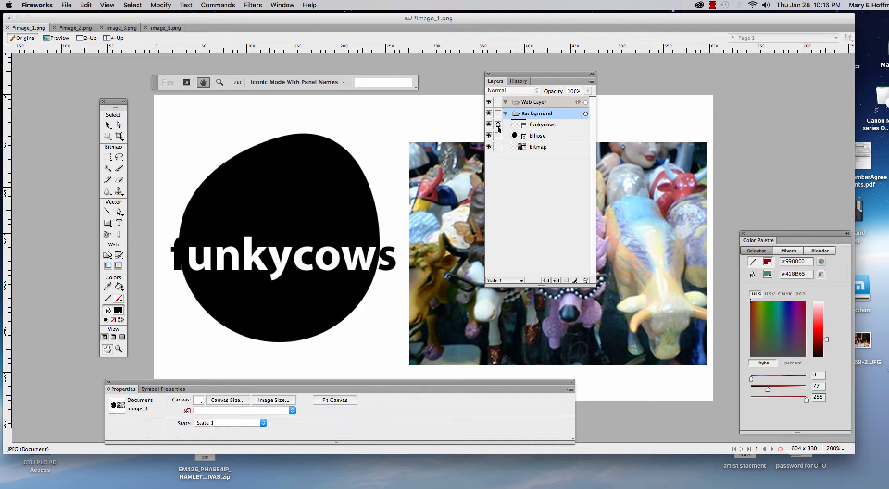
click(498, 147)
click(498, 125)
click(498, 136)
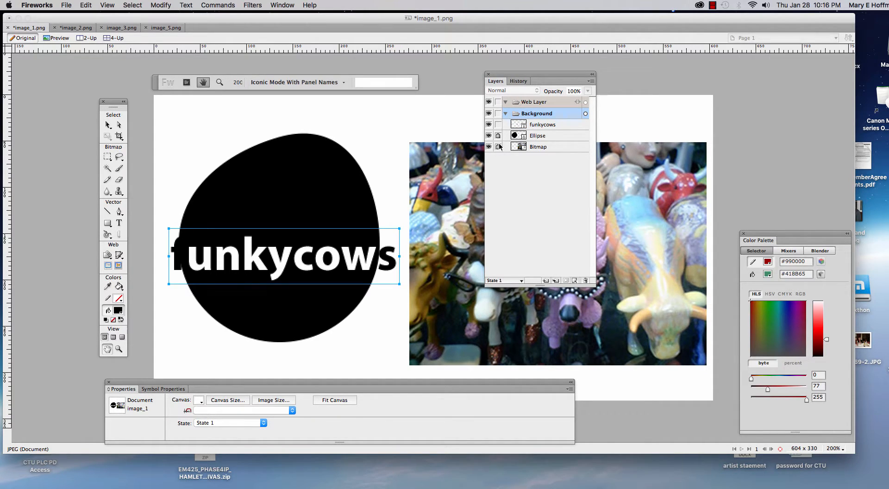
click(498, 147)
click(498, 124)
click(499, 135)
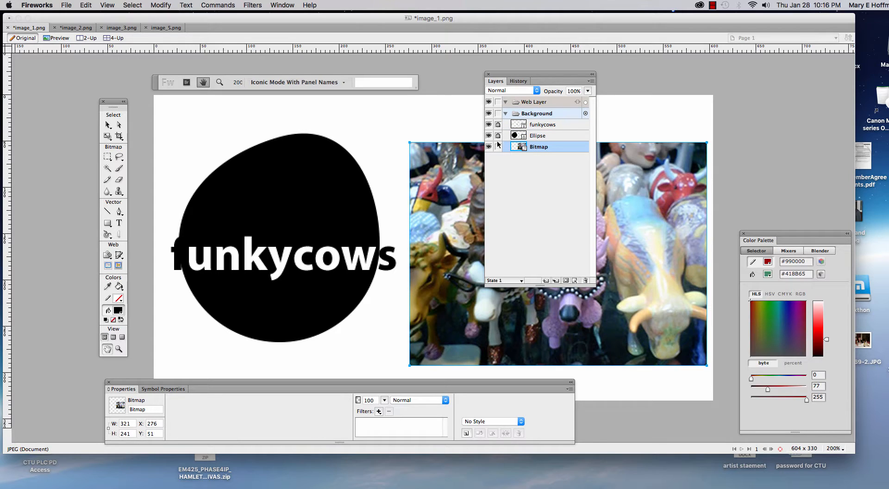
click(498, 147)
Step: Hide the Bitmap, Ellipse and funkycows objects, and show all three again
click(489, 147)
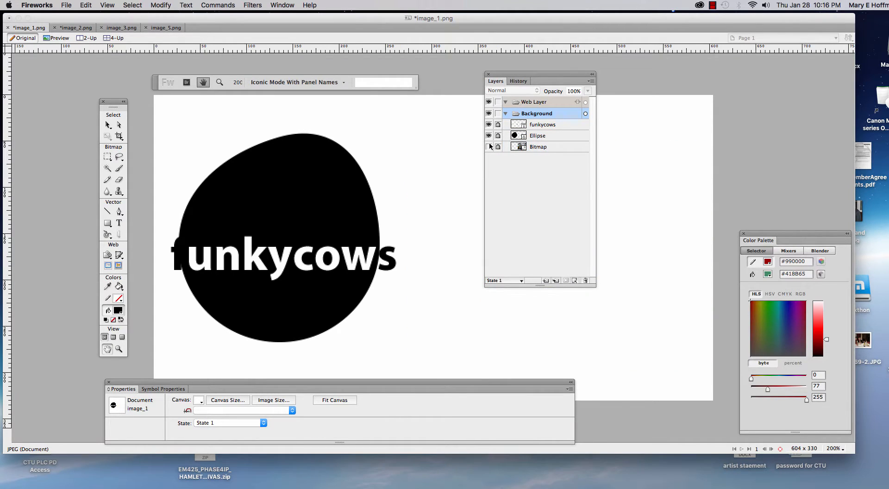
click(489, 135)
click(489, 125)
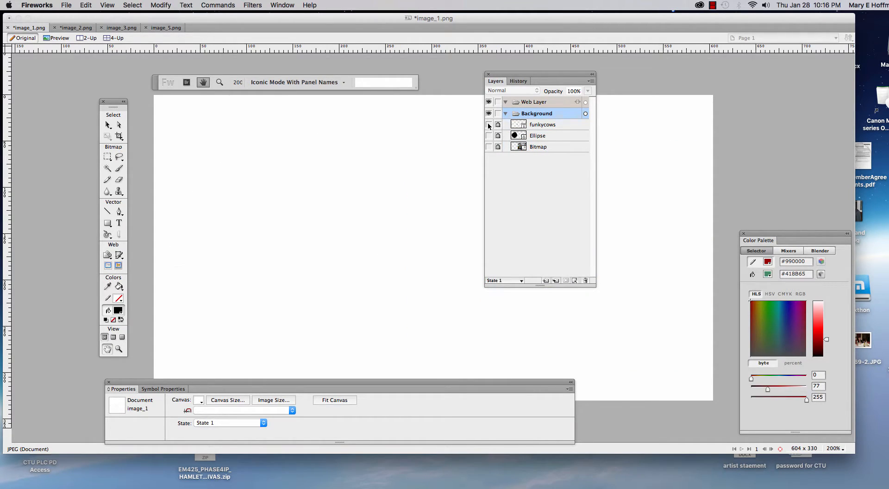
click(489, 124)
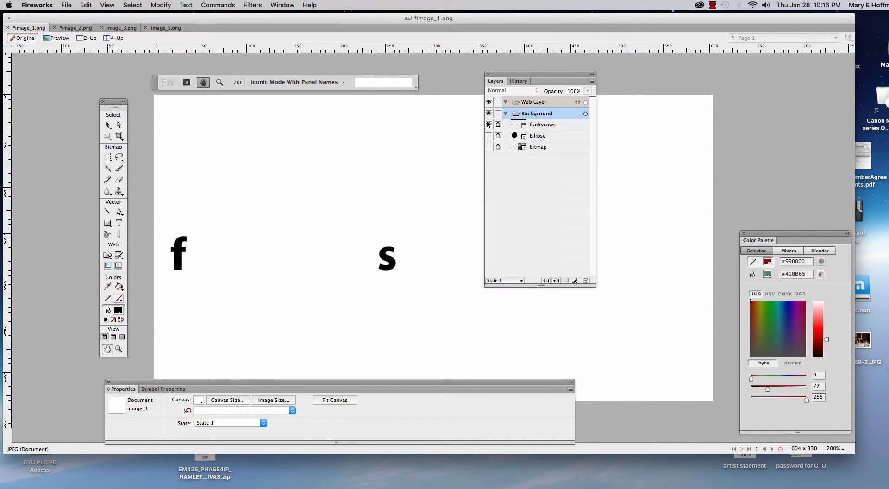
click(489, 136)
click(489, 147)
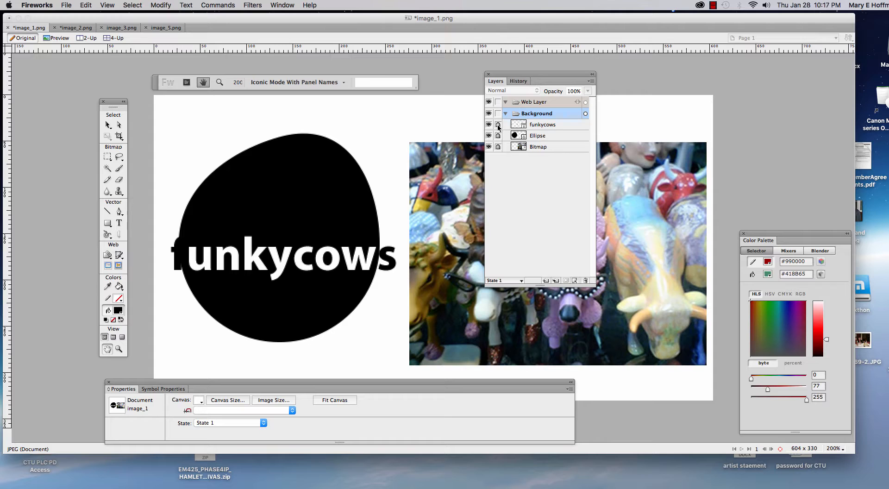
Step: Unlock the funkycows, Ellipse and Bitmap objects
click(498, 126)
click(498, 136)
click(498, 147)
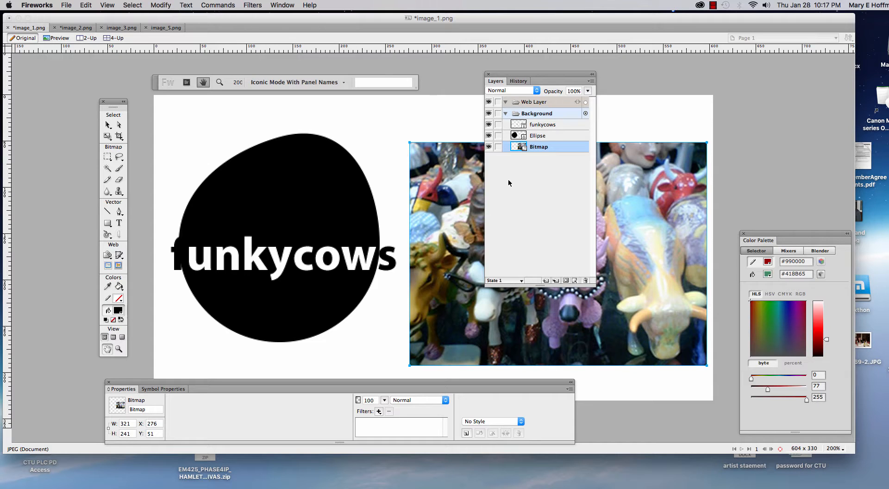
Step: Roll the document back through its history to the first Move Point entry, and shift the History panel further across the photo
click(519, 81)
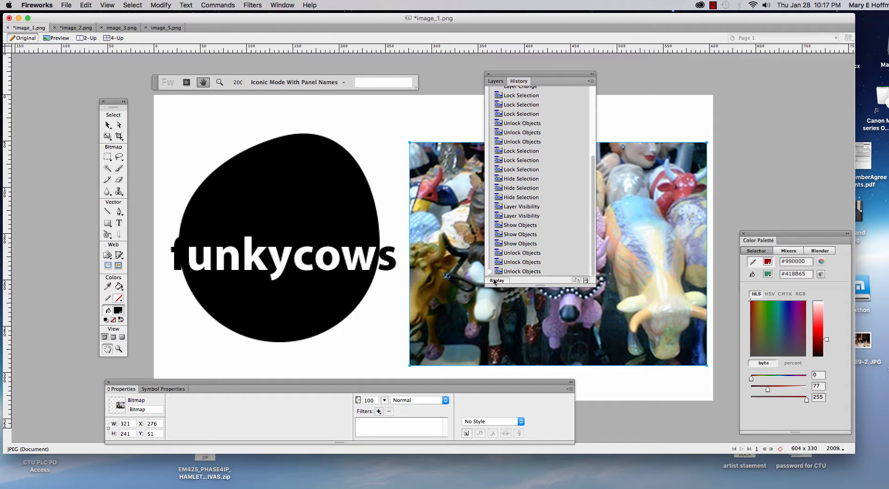
mouse_move(489, 272)
mouse_down()
mouse_move(495, 88)
mouse_move(495, 109)
mouse_move(497, 83)
mouse_move(498, 95)
mouse_move(514, 95)
mouse_up()
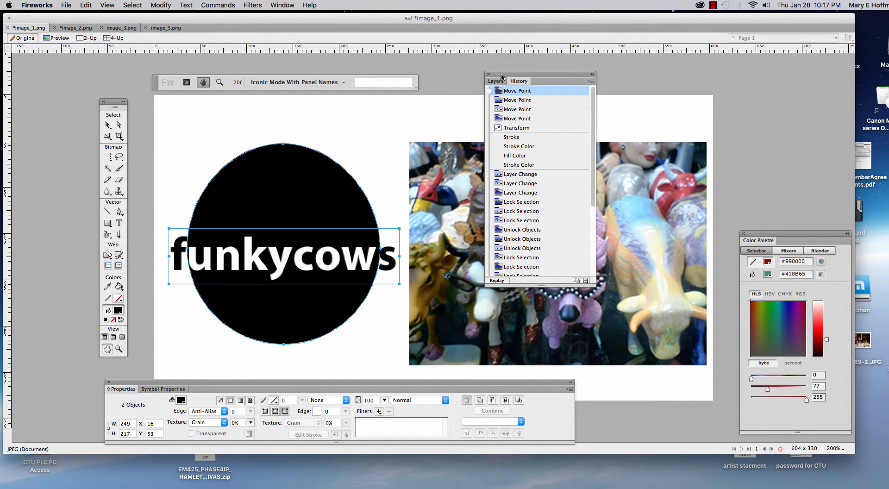
drag(501, 76, 544, 78)
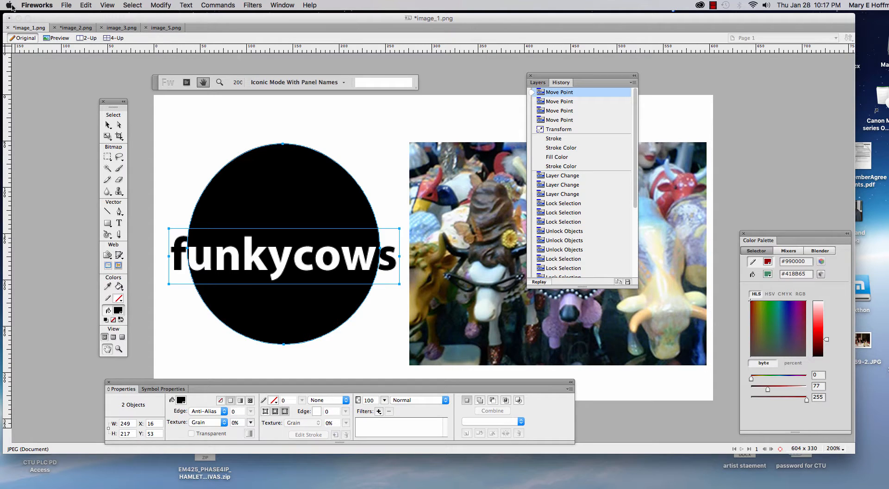
Step: Review the General, Edit, Guides and Grids, Type, and Photoshop Import/Open categories of the preferences, and close them without changes
click(34, 6)
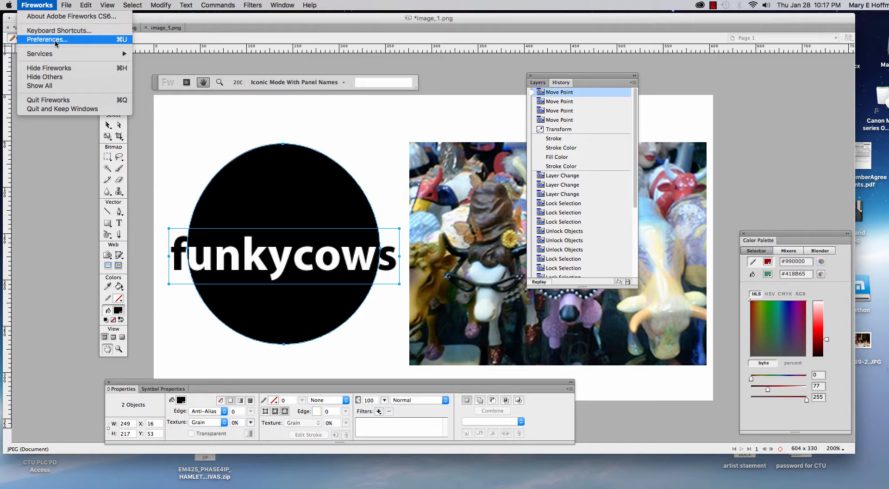
mouse_move(86, 5)
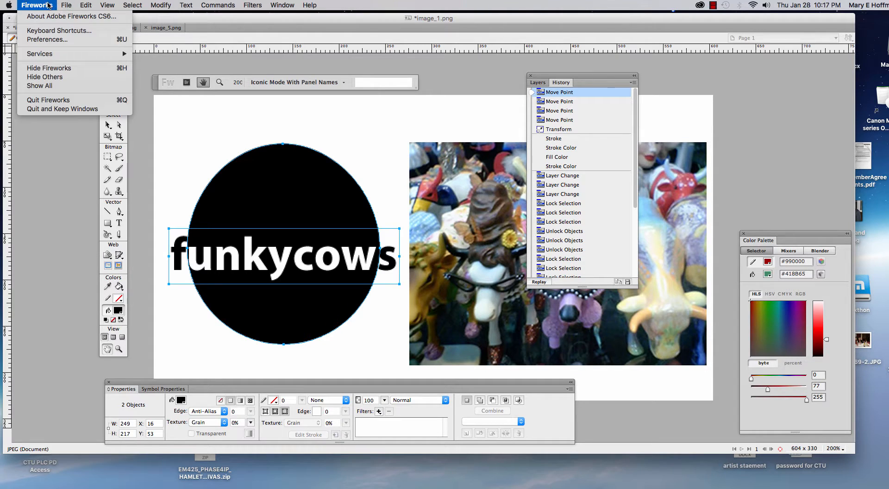
click(63, 40)
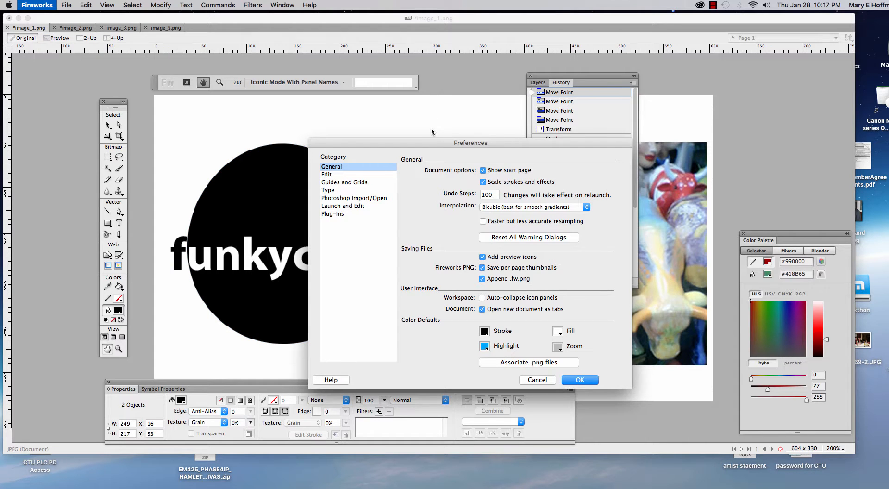
drag(423, 142, 316, 94)
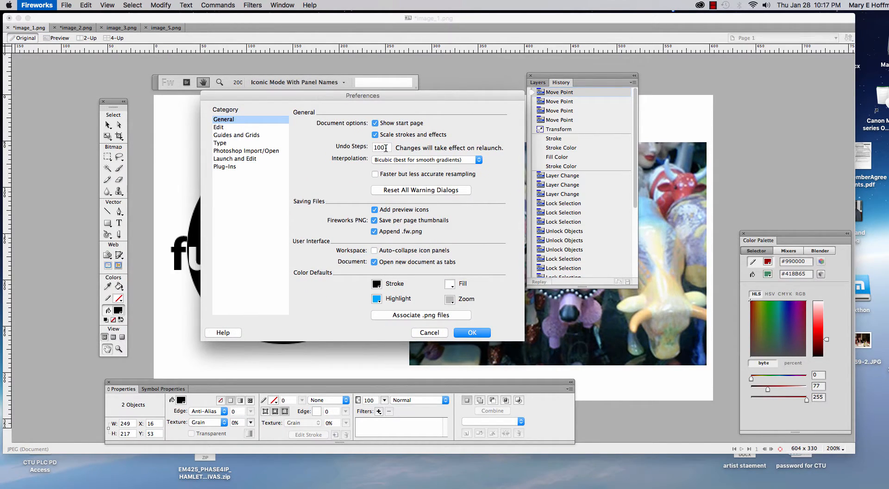
click(218, 128)
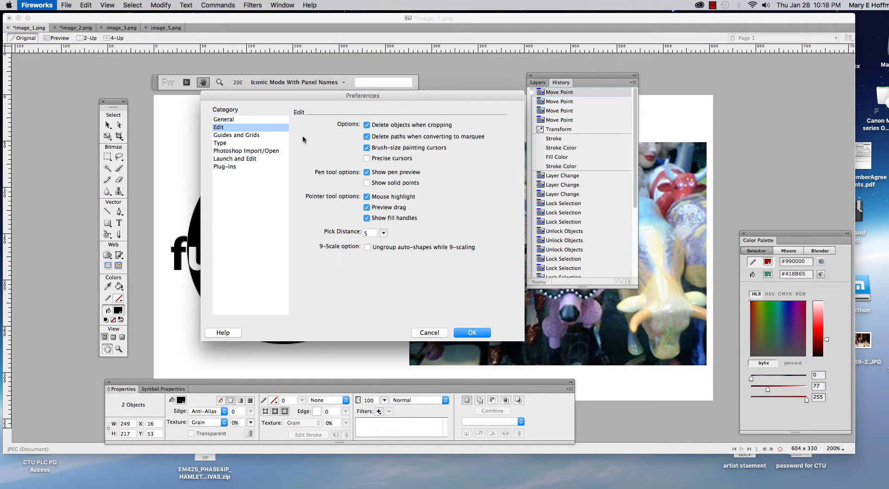
click(249, 137)
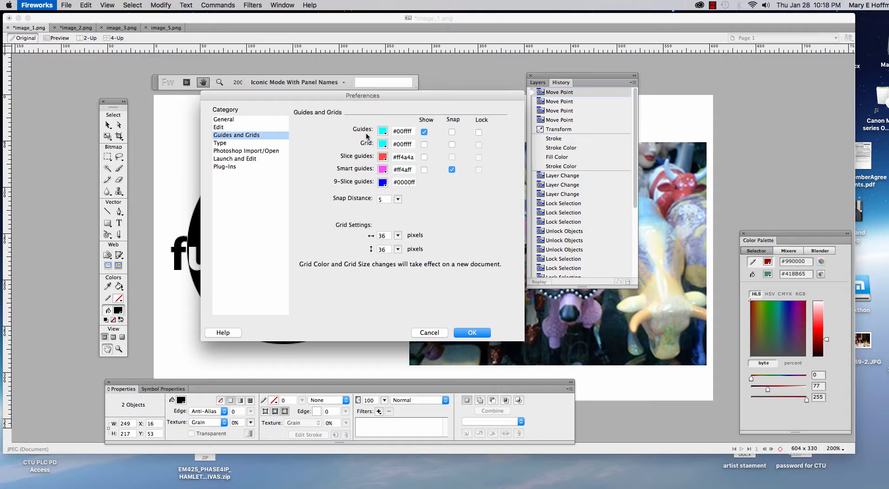
click(220, 144)
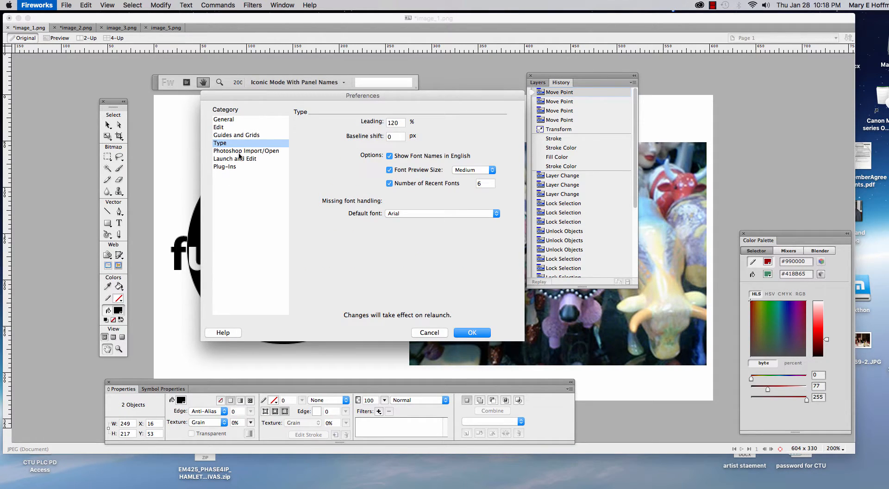
click(265, 152)
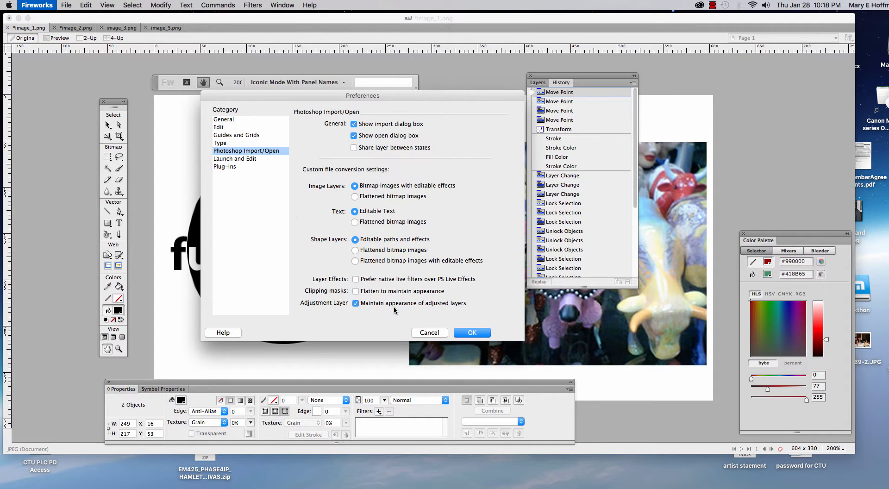
click(436, 332)
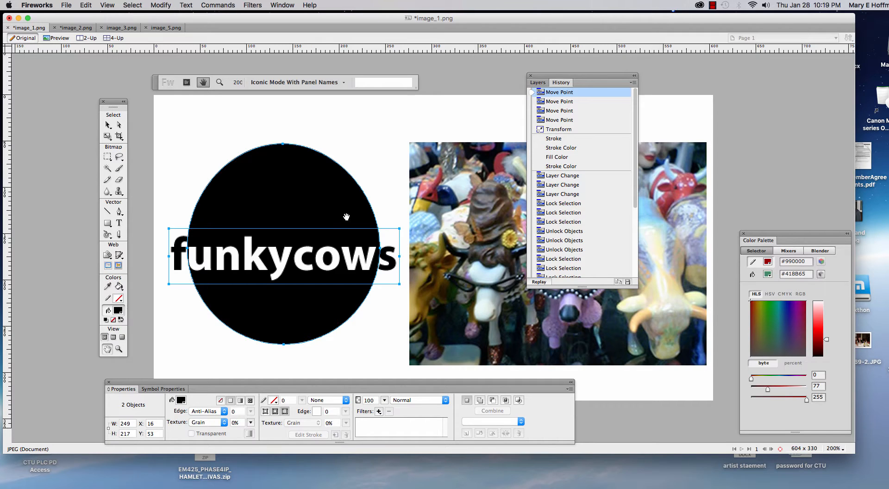
Step: Shift the History panel off most of the cow photo and magnify the pink cow's head to 3200%
drag(543, 75, 691, 81)
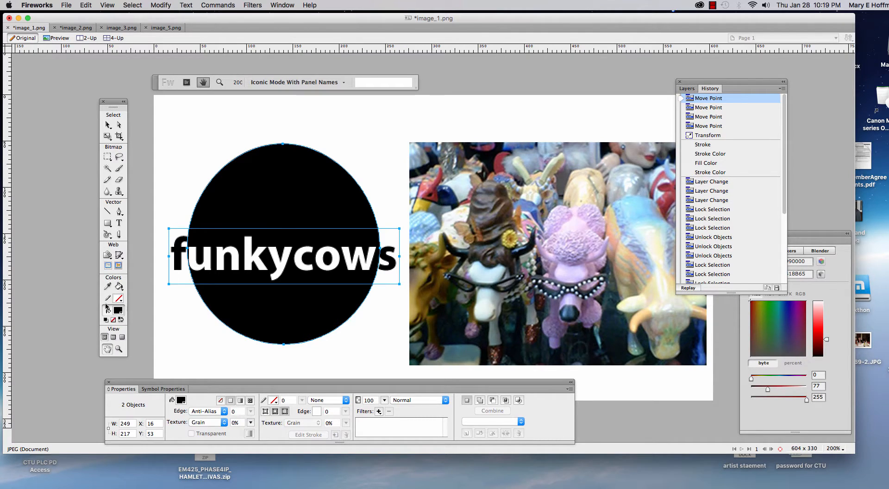
click(119, 349)
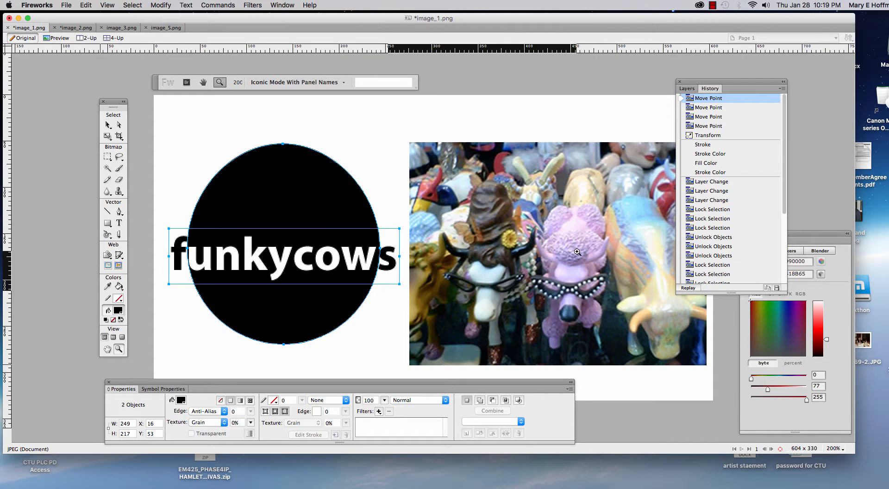
click(499, 256)
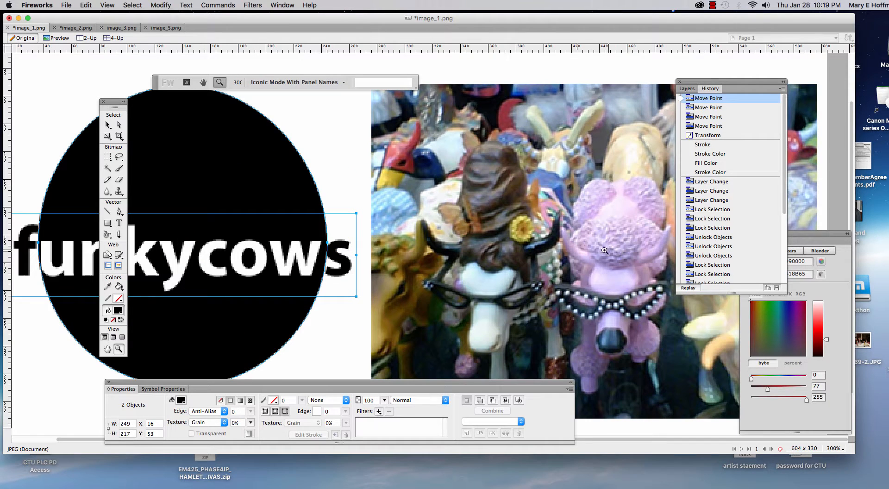
click(623, 208)
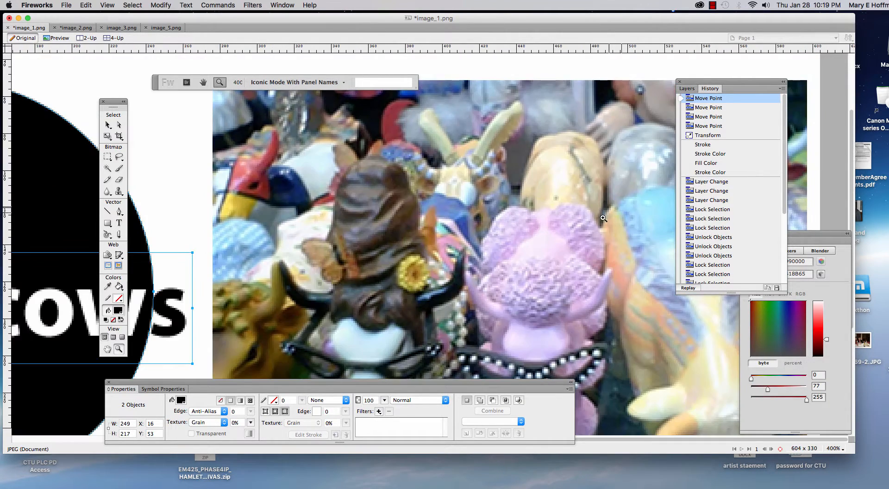
click(545, 253)
click(458, 284)
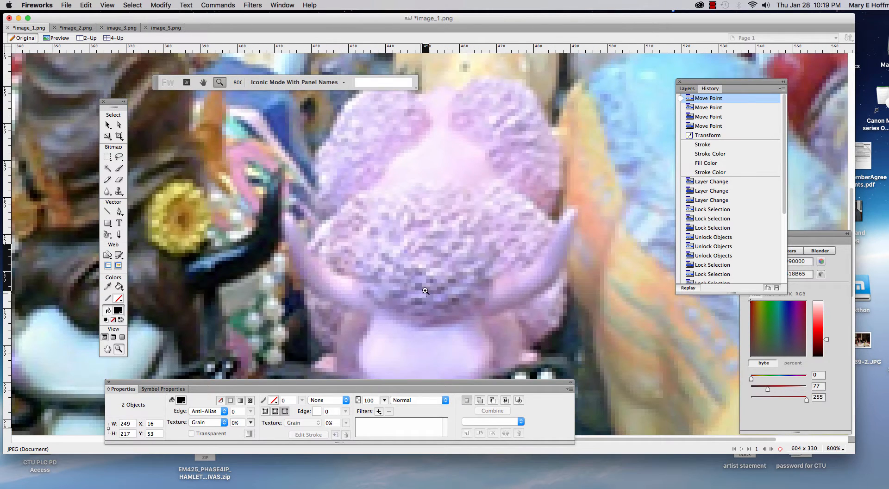
click(425, 292)
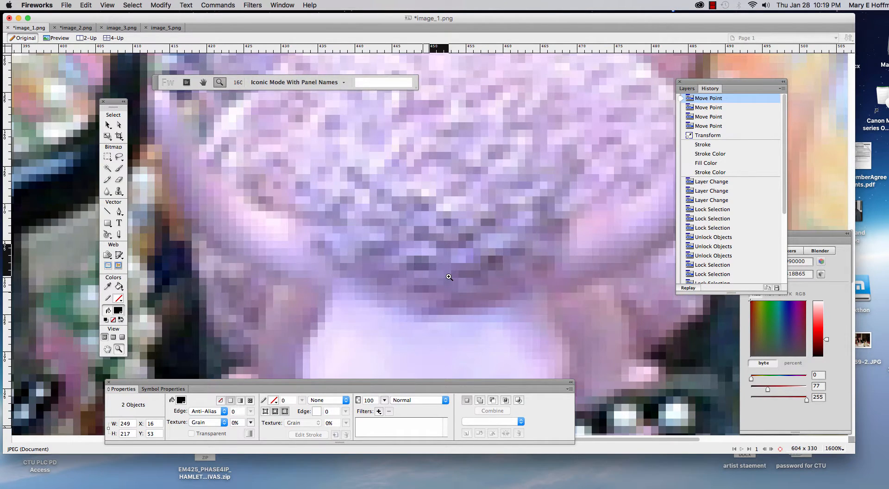
click(449, 277)
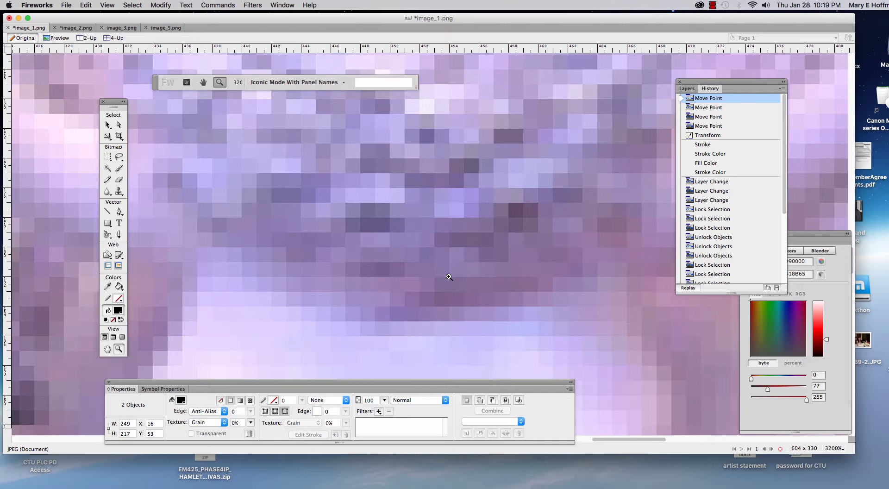
Step: Pan the 3200% view with the Hand tool from the pink cow across the photo to the black circle of the logo
click(107, 349)
drag(187, 297, 844, 282)
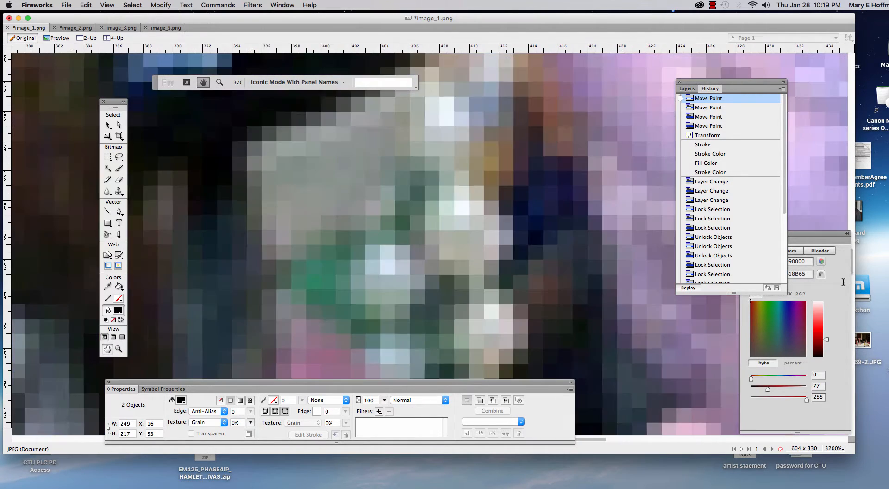
drag(347, 244, 602, 294)
drag(324, 273, 533, 295)
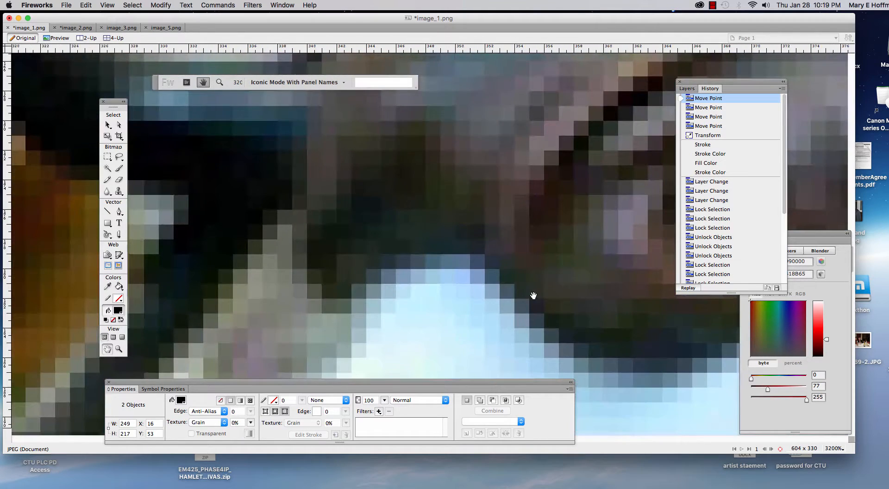
mouse_move(222, 274)
mouse_down()
mouse_move(536, 258)
mouse_move(536, 278)
mouse_up()
mouse_move(263, 293)
mouse_down()
mouse_move(360, 280)
mouse_move(596, 294)
mouse_up()
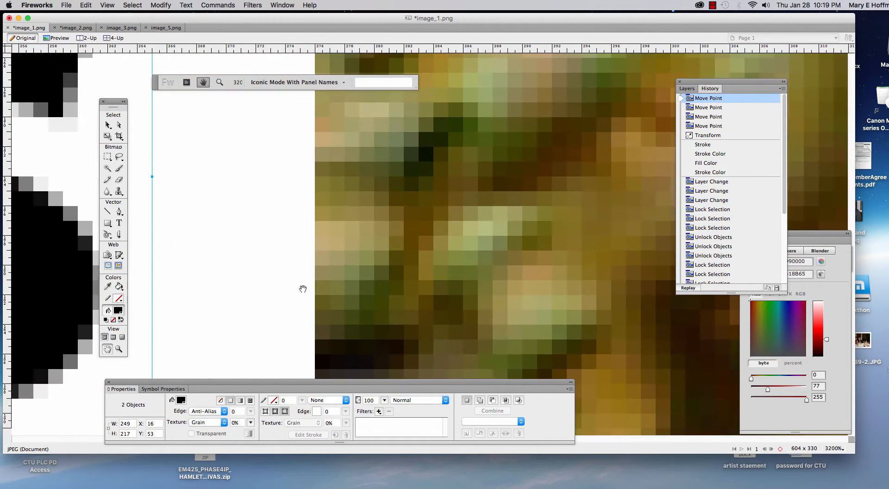
drag(248, 277, 550, 278)
mouse_move(60, 282)
mouse_down()
mouse_move(361, 284)
mouse_move(601, 269)
mouse_up()
mouse_move(241, 297)
mouse_down()
mouse_move(489, 300)
mouse_move(508, 282)
mouse_move(516, 111)
mouse_up()
drag(565, 366, 582, 207)
drag(596, 302, 571, 214)
mouse_move(564, 261)
mouse_down()
mouse_move(579, 215)
mouse_move(620, 216)
mouse_up()
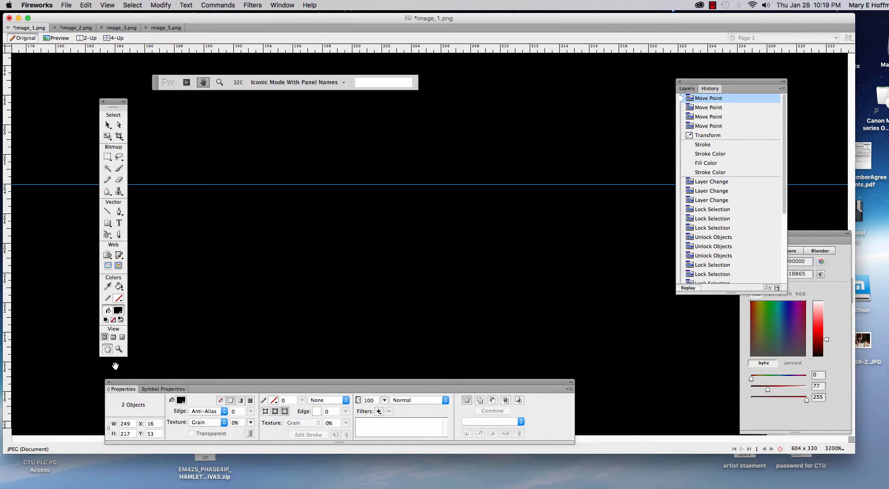
Step: Zoom back out to 200% to view the whole logo and cow photo
click(118, 350)
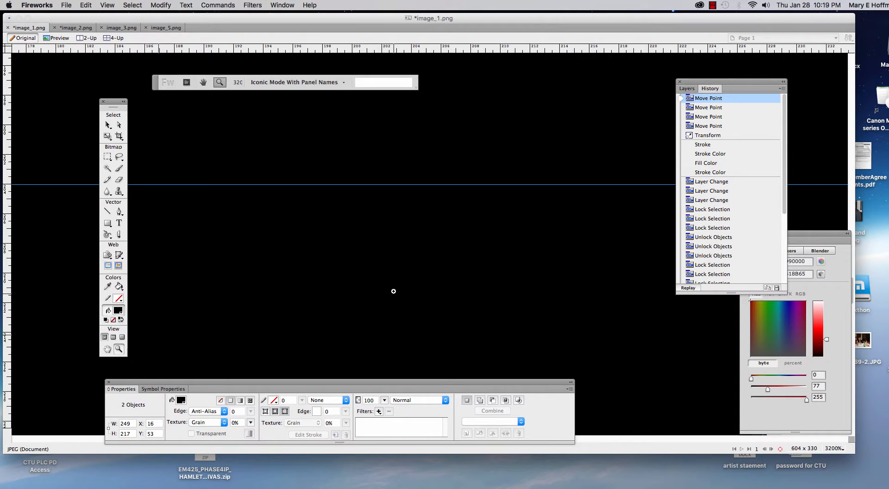
alt+click(396, 252)
alt+click(399, 252)
alt+click(398, 251)
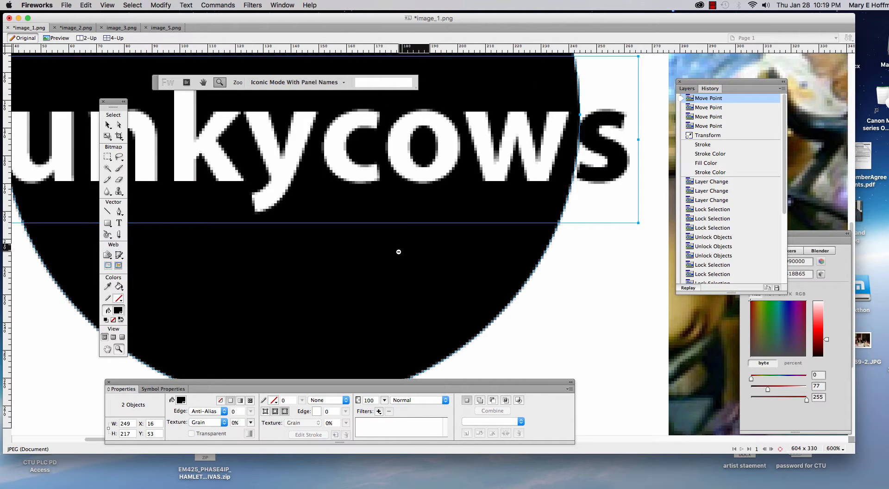
alt+click(399, 252)
alt+click(399, 252)
alt+click(397, 252)
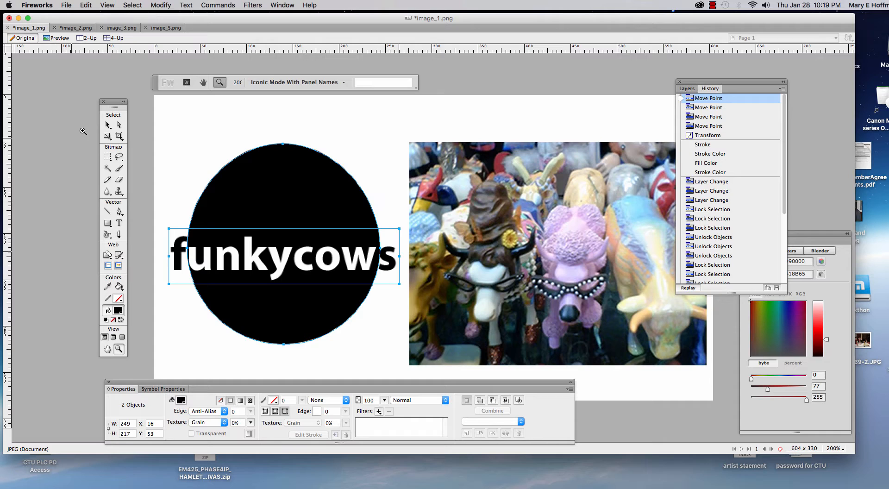
Step: Convert the selected funkycows text to paths
click(107, 126)
click(107, 125)
click(186, 6)
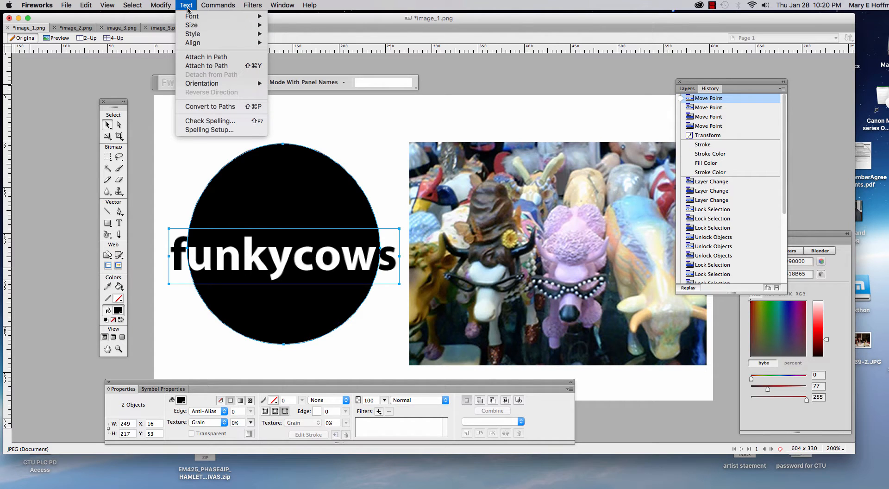
click(215, 107)
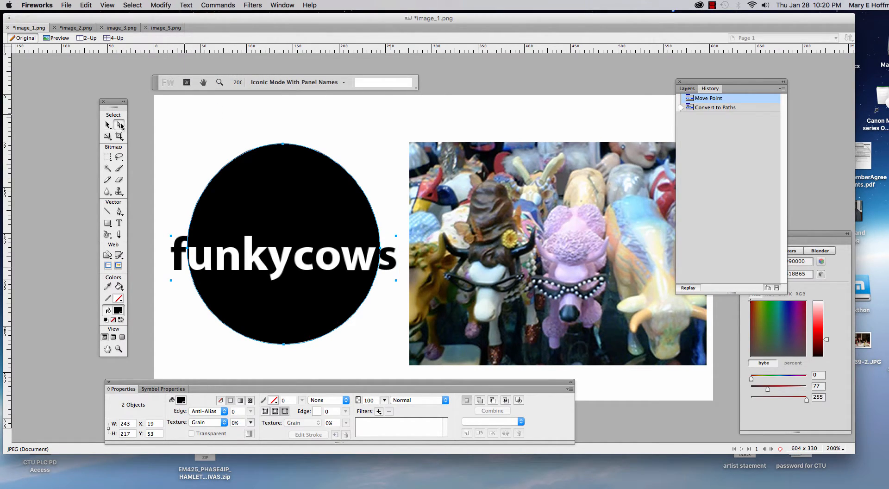
Step: Magnify the logo to 400% and use the Subselection tool to inspect the points of the s, w and o letter paths
click(119, 125)
click(119, 349)
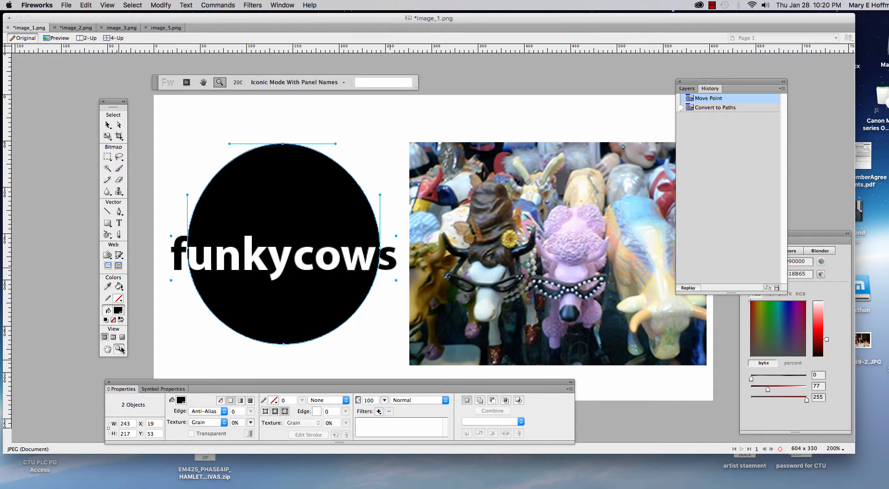
click(384, 272)
click(385, 272)
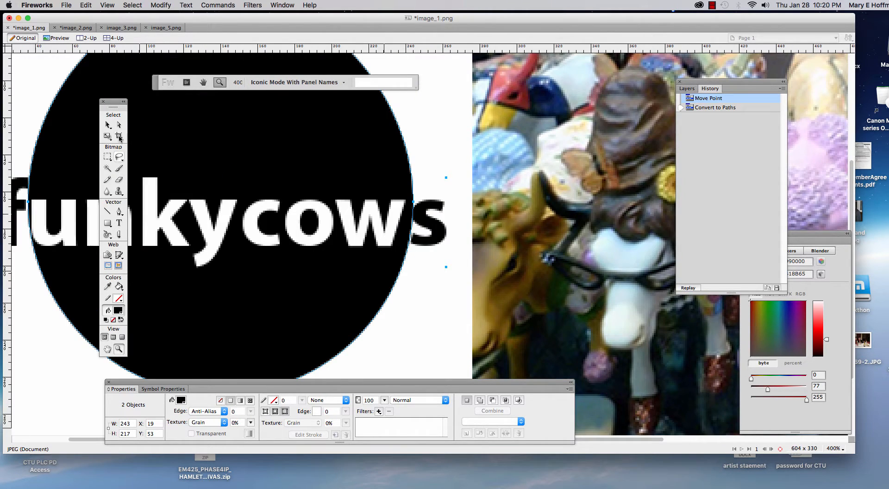
click(119, 124)
click(451, 232)
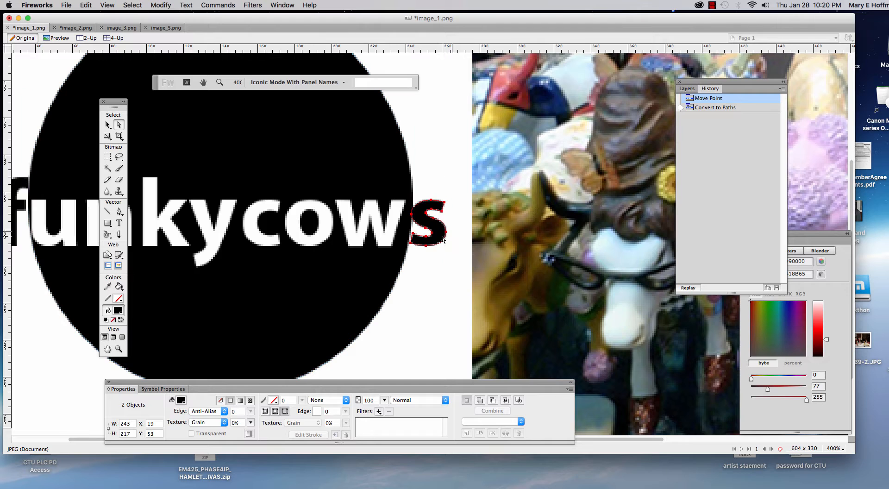
click(396, 239)
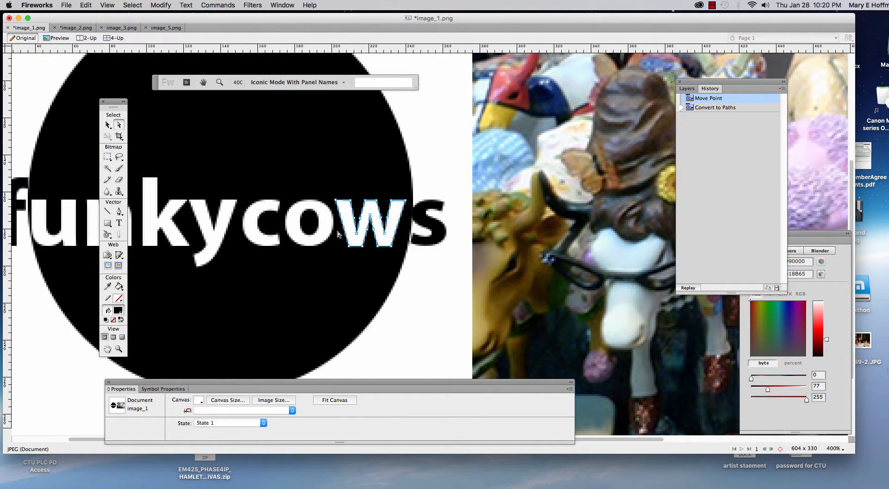
click(325, 220)
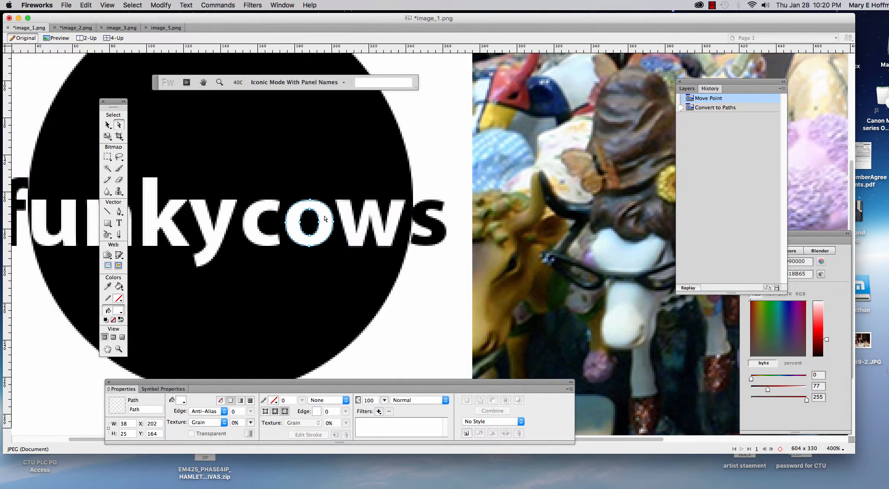
Step: Pull up the top-right corner points of the w, and stretch the s by moving its top points up and a bottom point down
click(398, 211)
drag(405, 201, 389, 191)
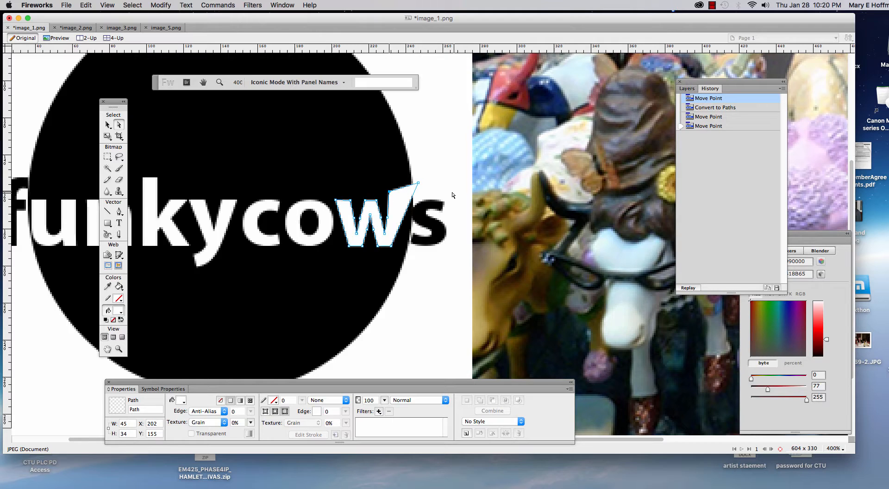
click(434, 240)
drag(445, 205, 429, 195)
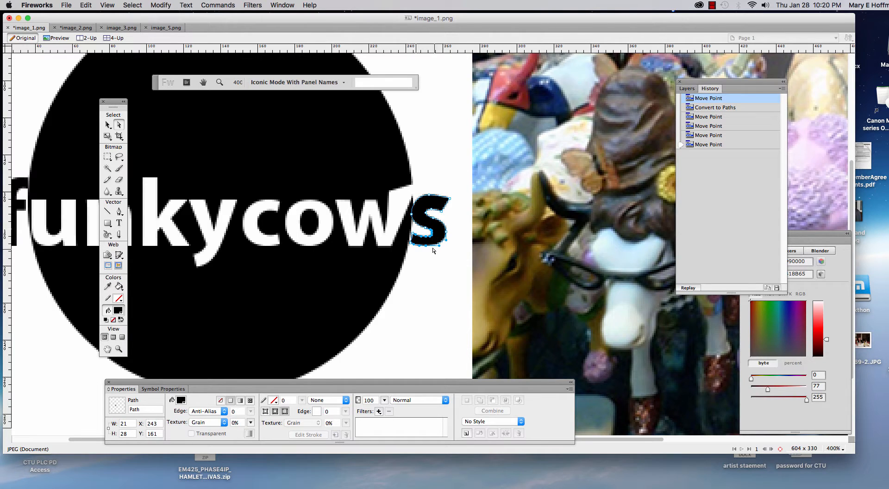
drag(424, 245, 423, 253)
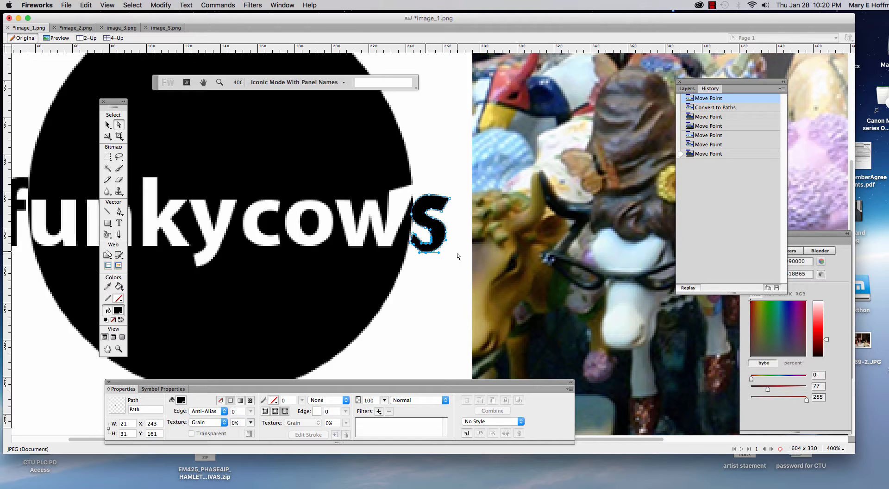
Step: Extend the w's lower-left corner point downward, and shift the Tools panel further toward the outer edge of the logo
click(351, 242)
drag(349, 248, 347, 254)
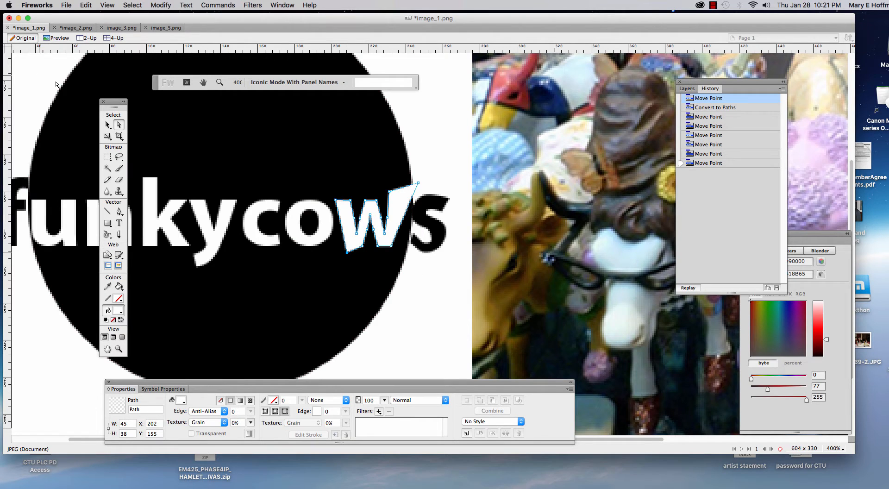
drag(108, 104, 73, 98)
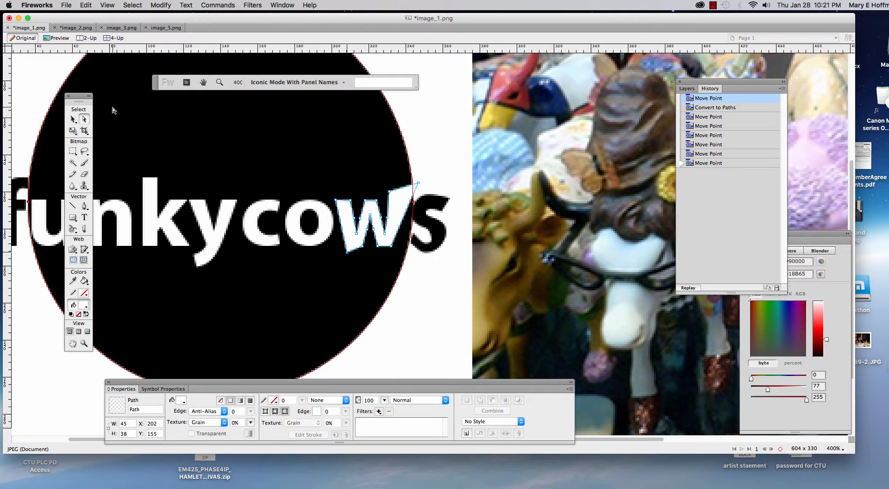
Step: Switch to image_2.png, clear the floating toolbar off the rectangle, and move the rectangle, circle and pentagon so they overlap
click(72, 28)
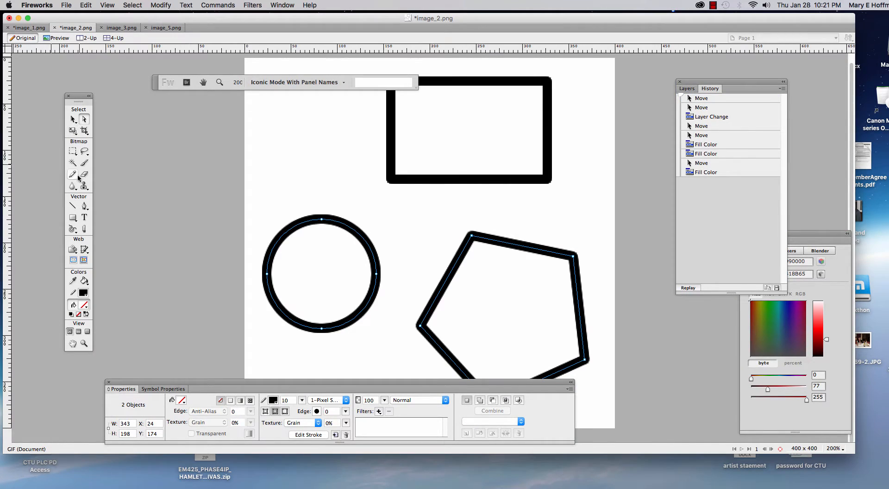
drag(156, 85, 98, 72)
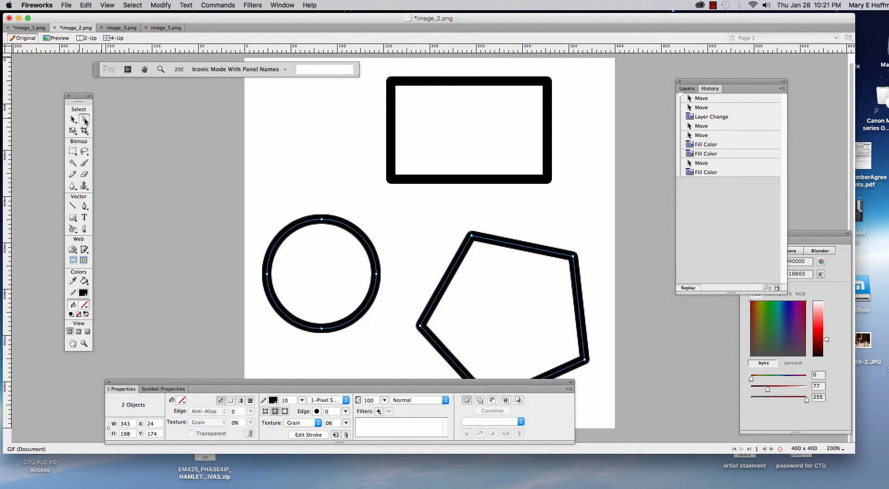
click(74, 119)
drag(400, 161, 355, 170)
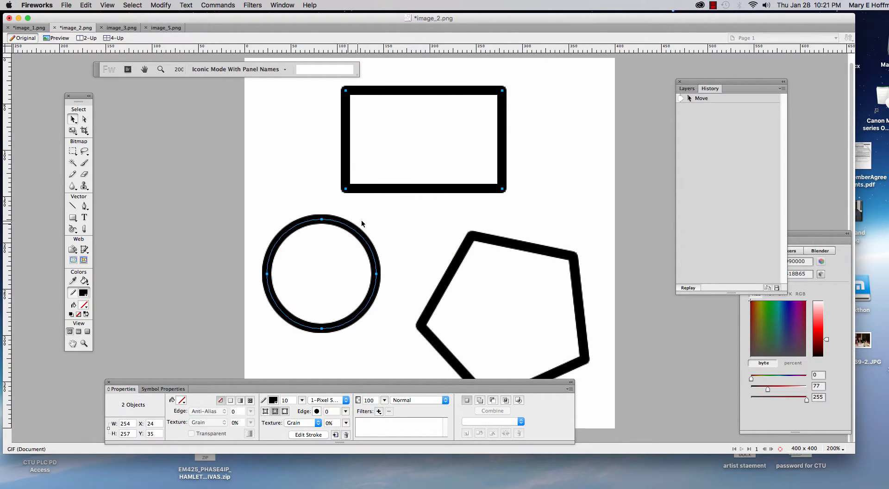
shift+click(343, 229)
drag(343, 230, 366, 172)
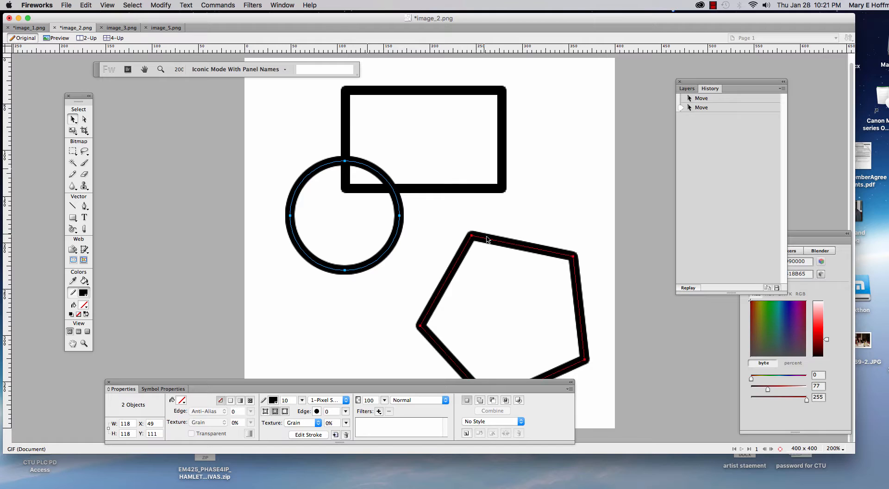
drag(478, 237, 434, 155)
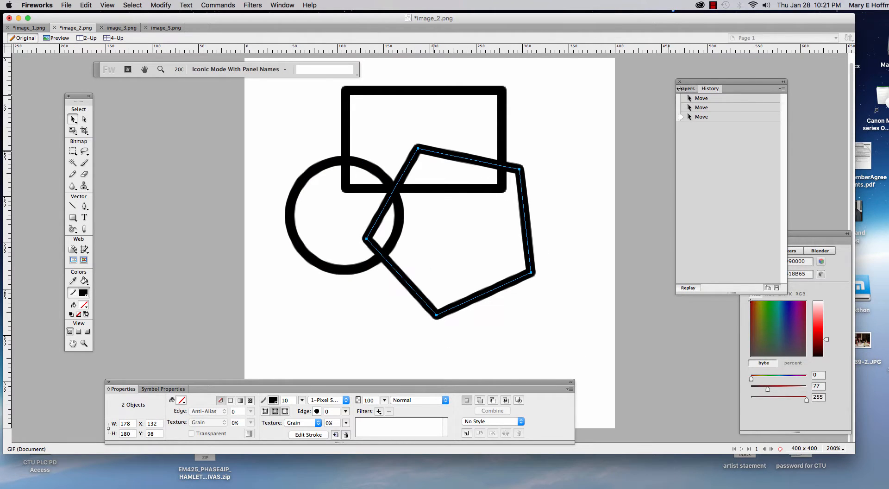
Step: Show the document's layers and fill the pentagon with purple
click(687, 89)
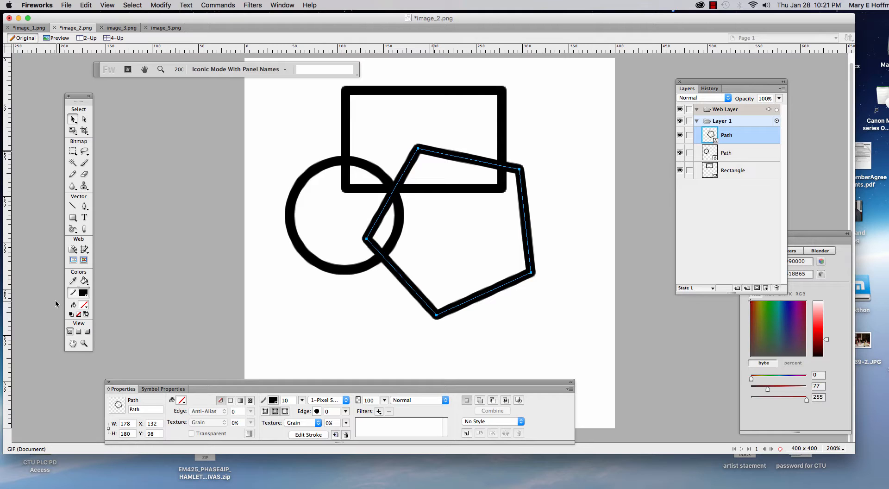
click(83, 305)
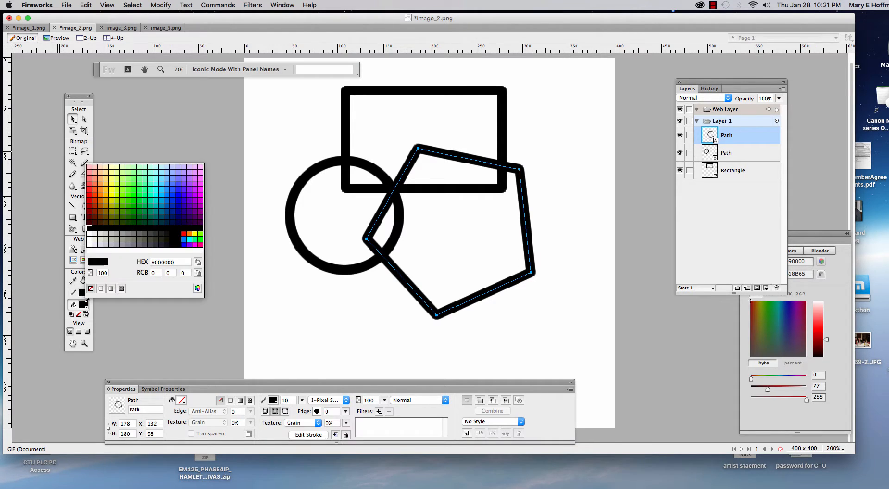
click(193, 195)
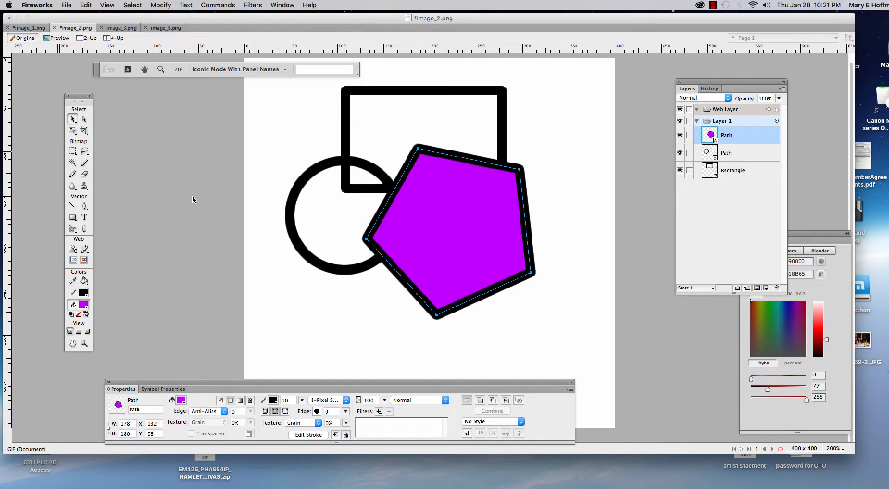
Step: Fill the circle with bright green and the rectangle with blue-violet
click(306, 172)
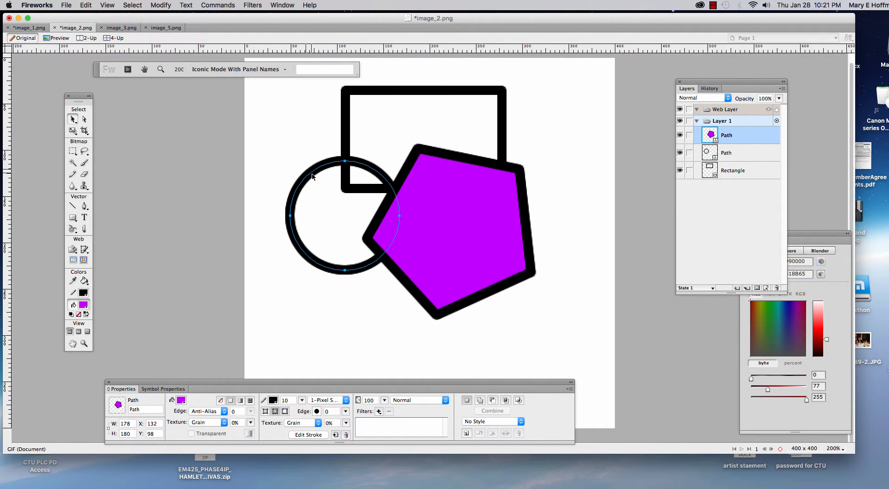
click(84, 305)
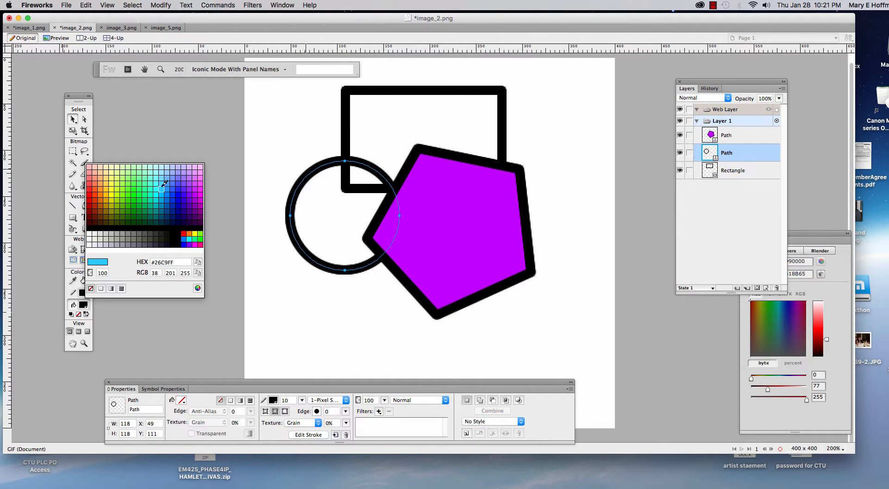
click(141, 193)
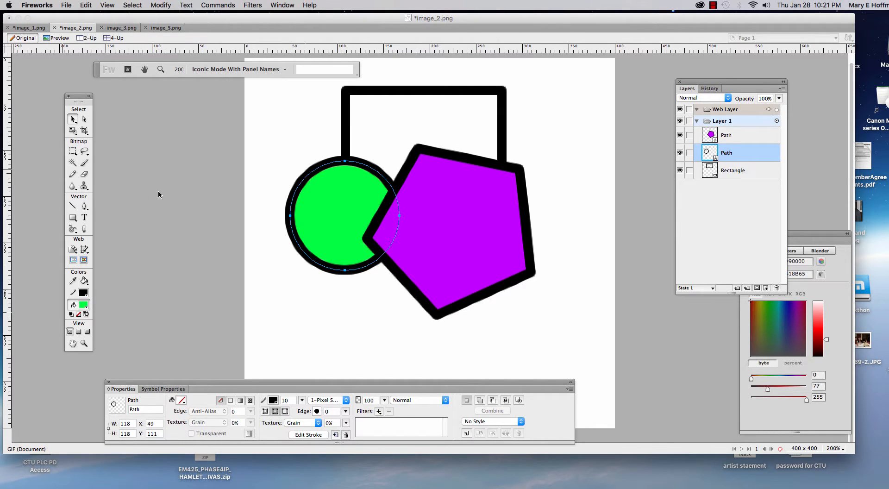
click(400, 91)
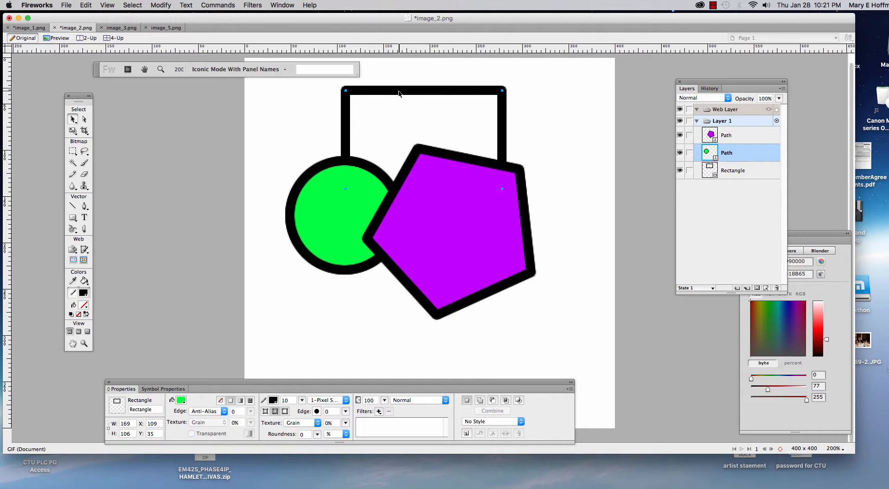
click(84, 306)
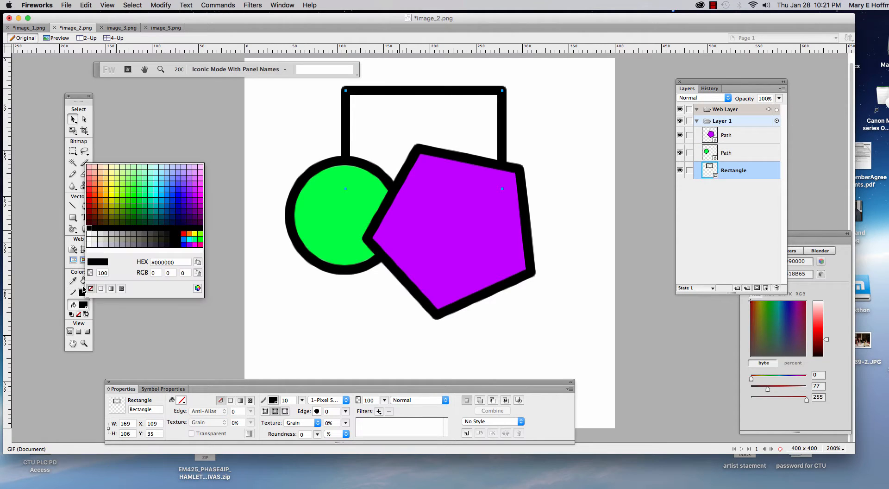
click(184, 188)
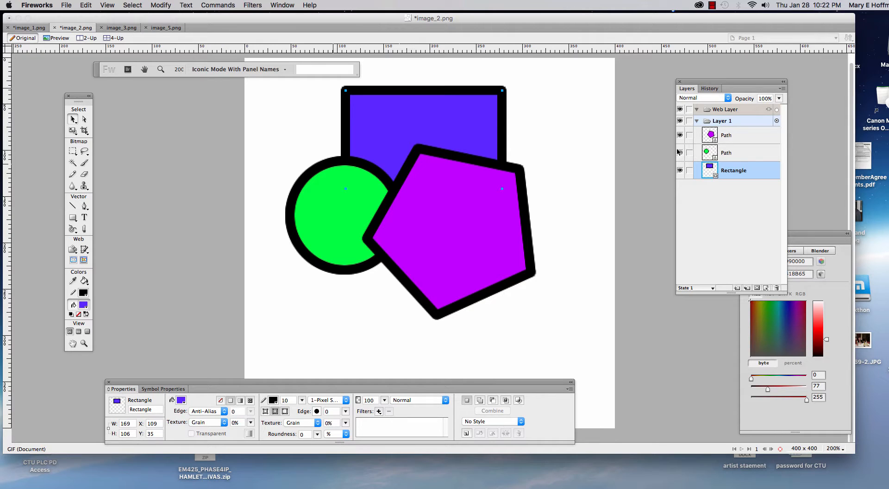
Step: Bring the Layers panel closer to the drawing and restack the rectangle to the front, then between the pentagon and the circle
drag(698, 83, 623, 85)
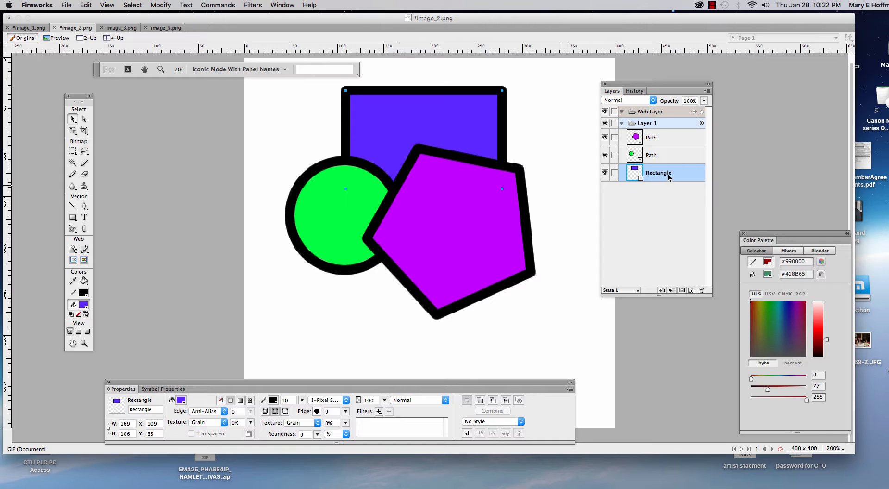
drag(686, 179, 676, 134)
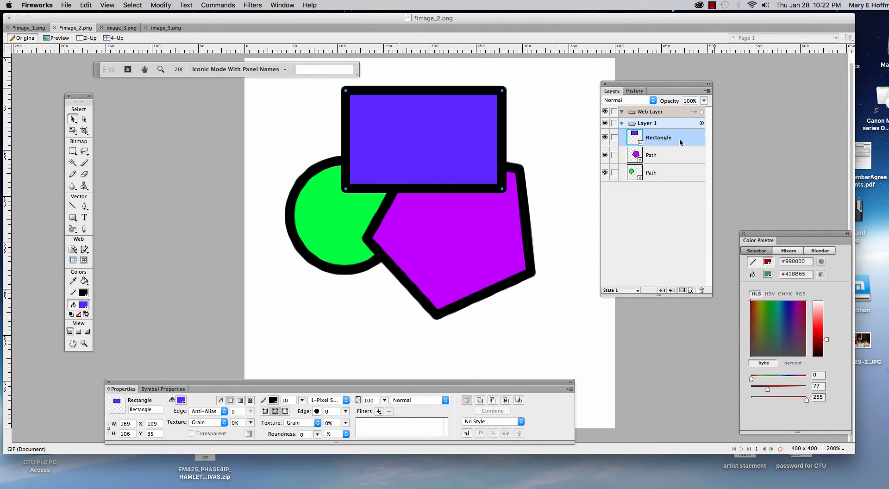
drag(680, 142, 674, 159)
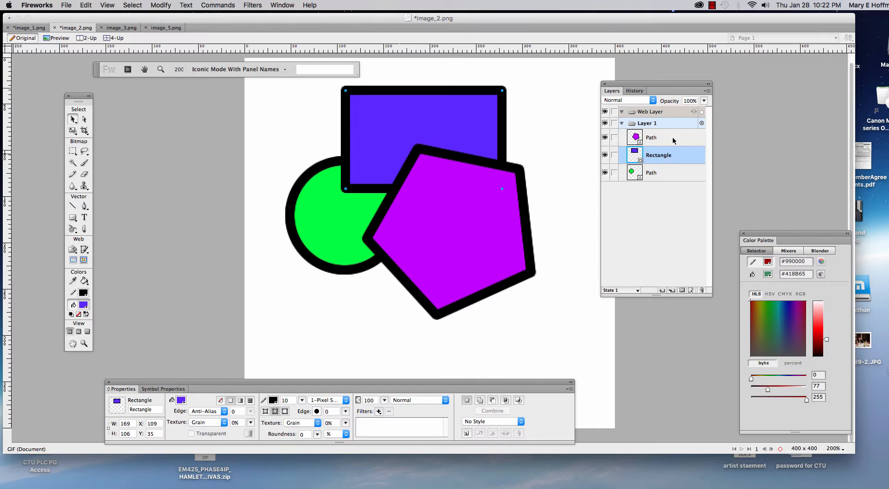
click(673, 137)
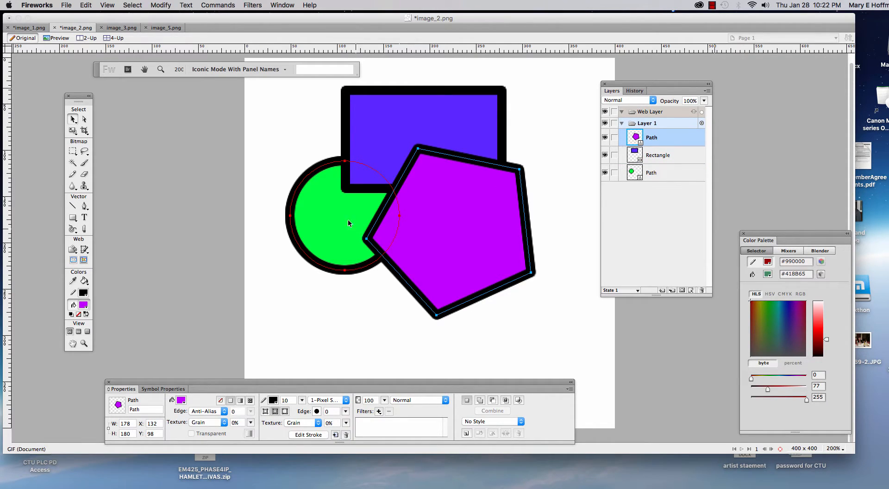
Step: Give the rectangle a brown-orange stroke, try a stroke width of 47, and settle on a width of 8
click(391, 90)
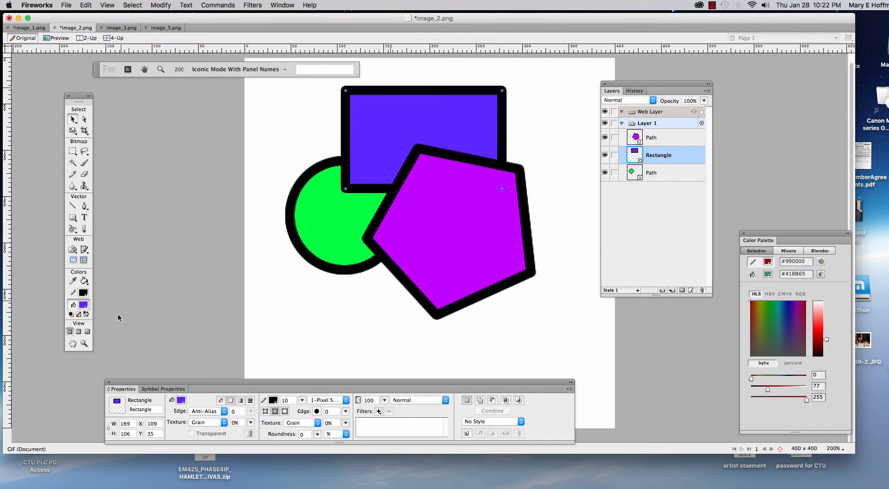
click(84, 293)
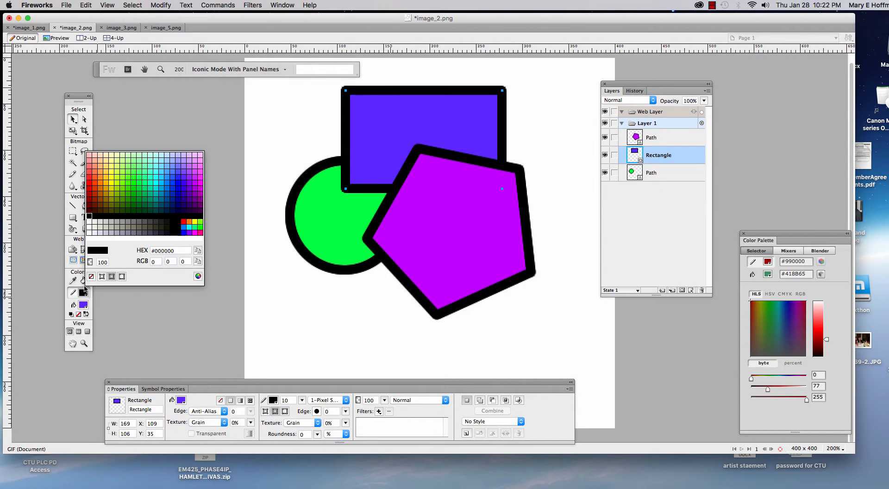
click(106, 190)
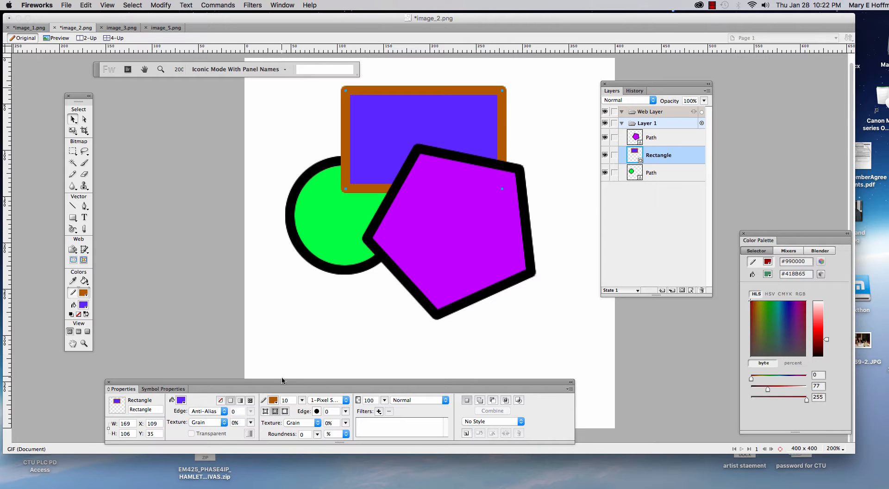
drag(283, 385, 282, 315)
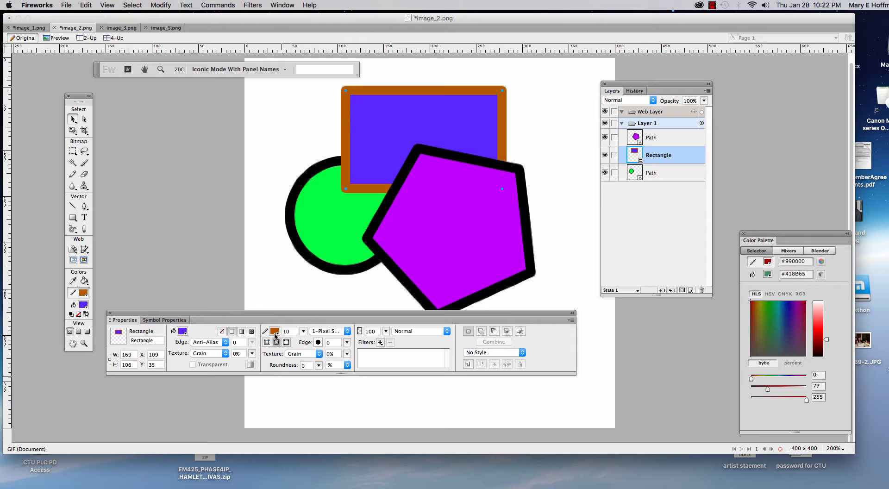
drag(303, 331, 305, 318)
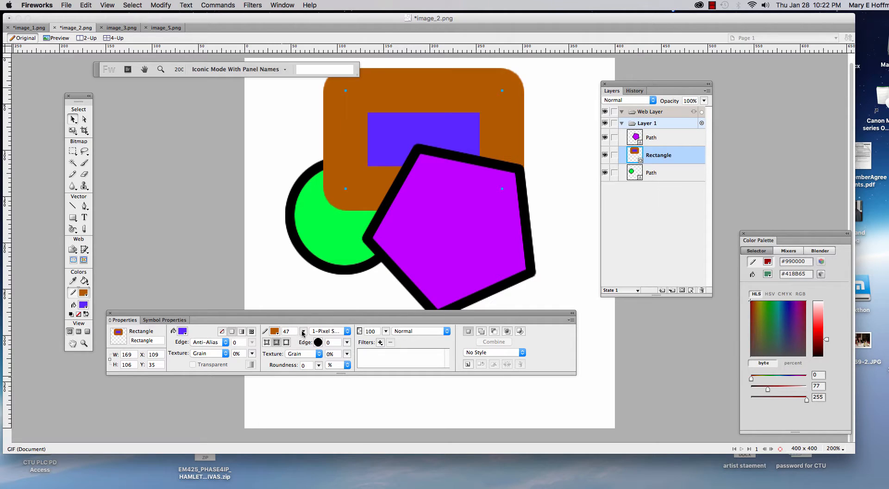
mouse_move(304, 332)
mouse_down()
mouse_move(302, 352)
mouse_move(304, 335)
mouse_up()
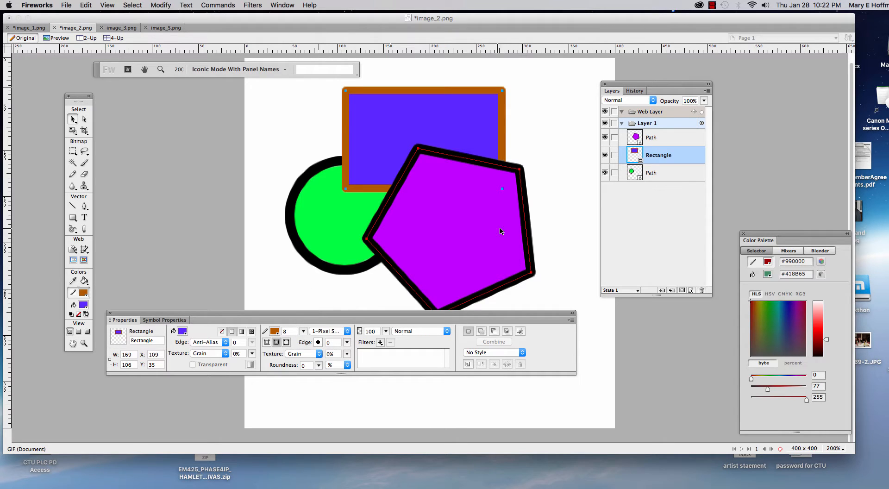
Step: Apply the Crosshatch 1 texture to the pentagon's fill and set the texture amount to 96%
click(461, 236)
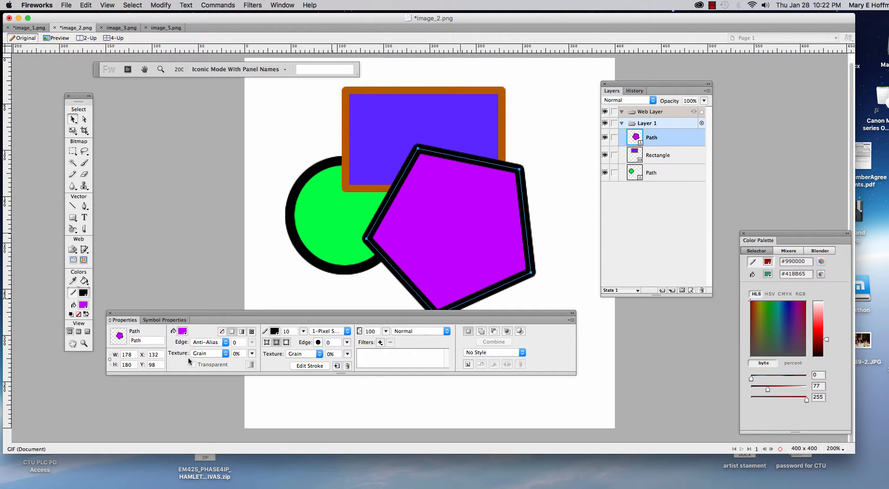
click(213, 355)
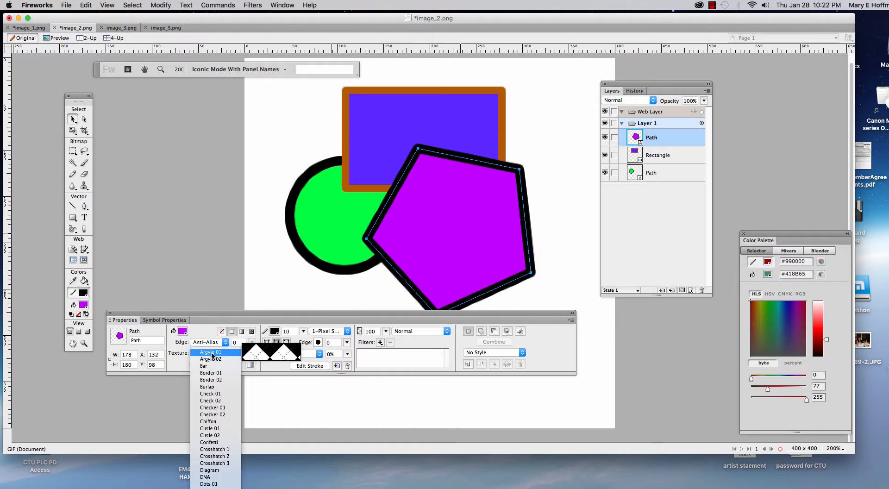
click(207, 450)
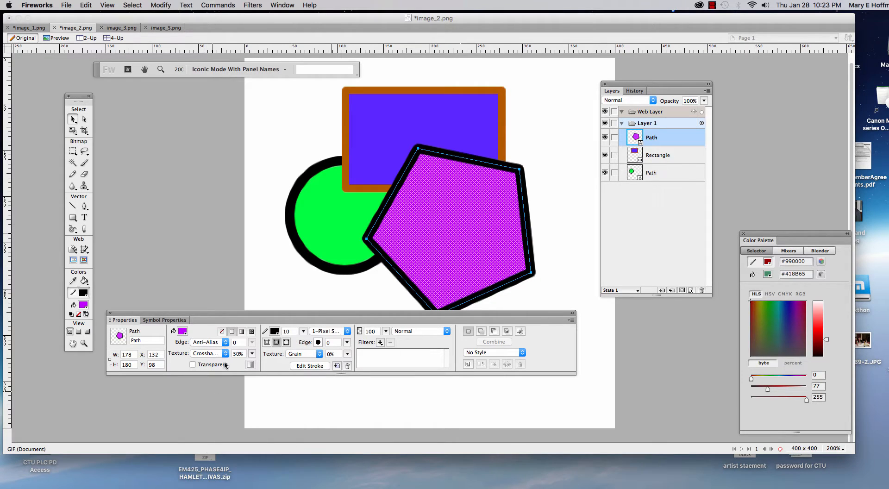
drag(252, 353, 254, 336)
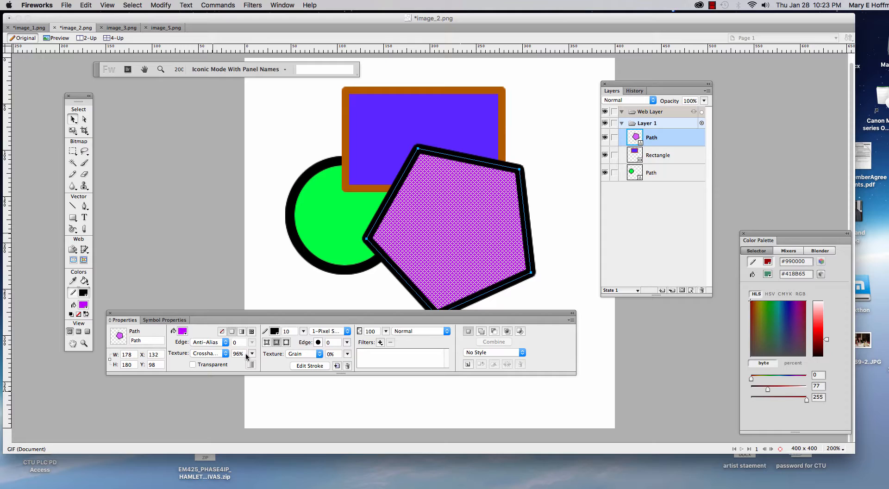
Step: Change the pentagon's fill texture to Grid 4 and set the texture amount to 91%
click(226, 354)
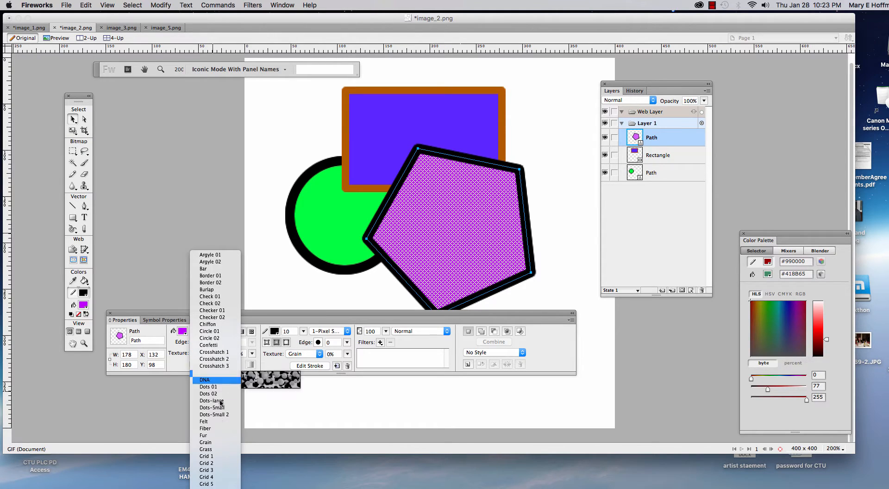
click(213, 477)
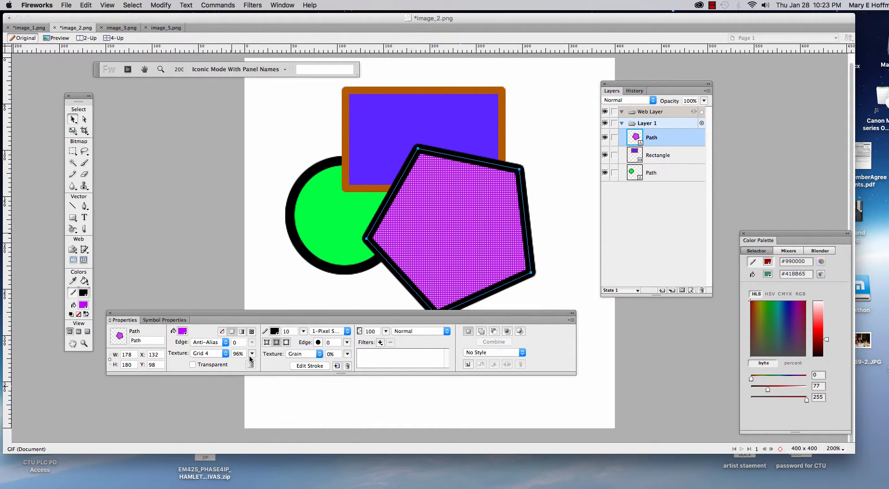
drag(251, 355, 253, 337)
Step: Change the pentagon's fill texture to Checker 02
click(225, 353)
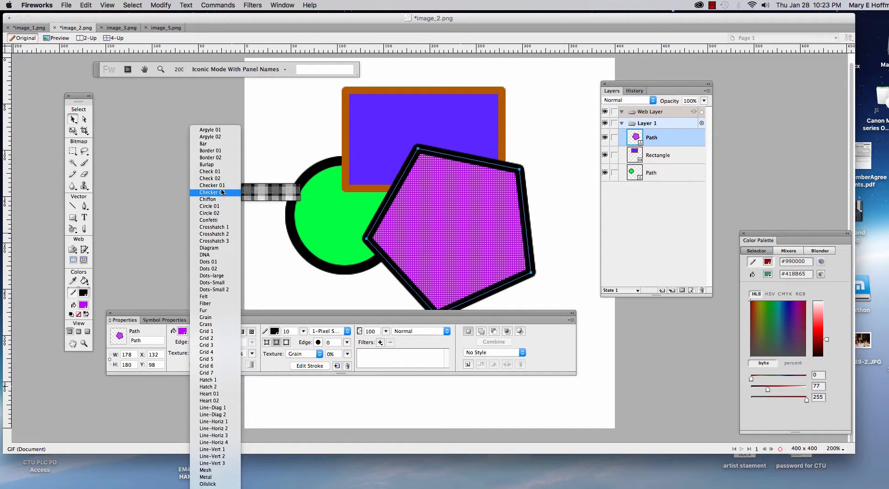
click(258, 189)
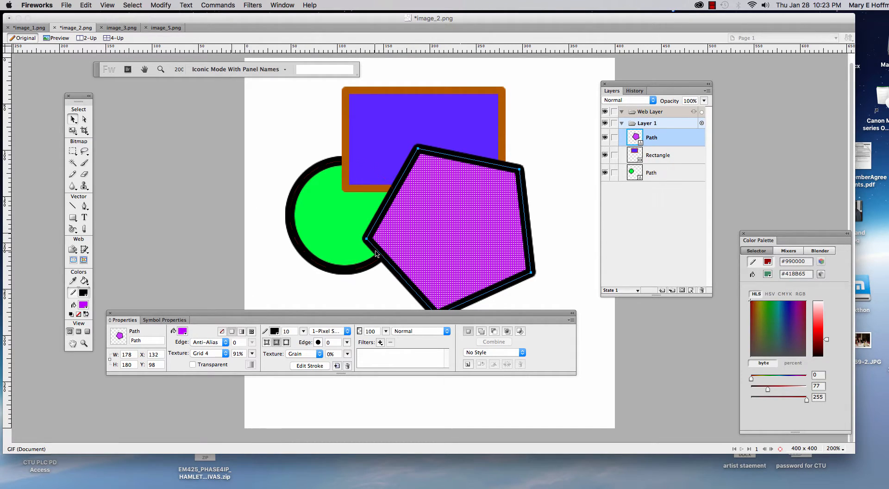
click(226, 355)
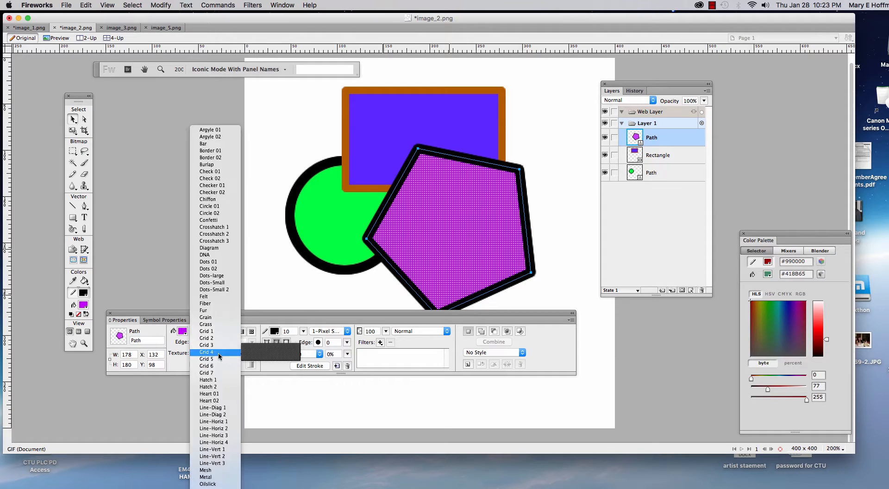
click(205, 192)
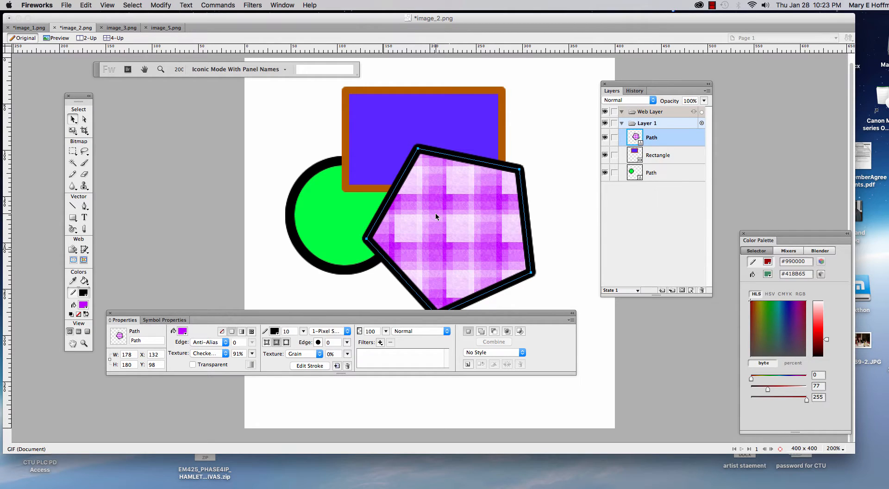
Step: Switch among the Subselection, Marquee and Pointer tools, and show the purple-blue rectangle's handles with the Scale tool
click(85, 120)
click(72, 150)
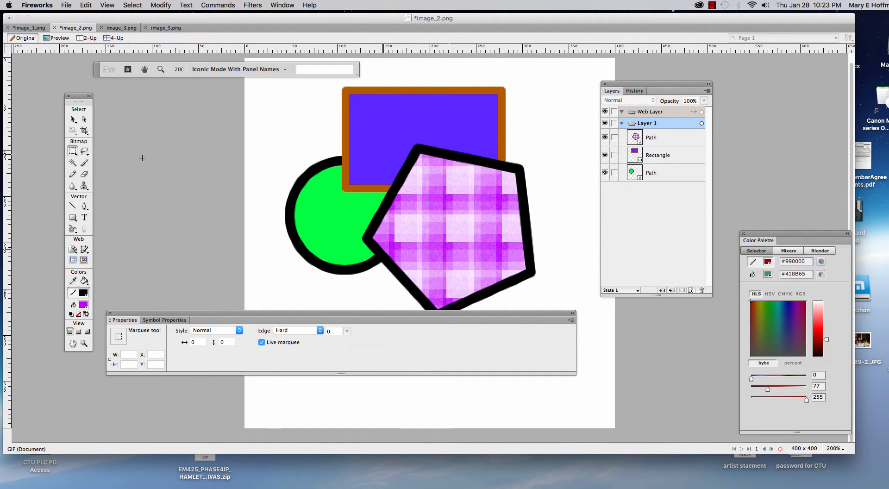
click(72, 120)
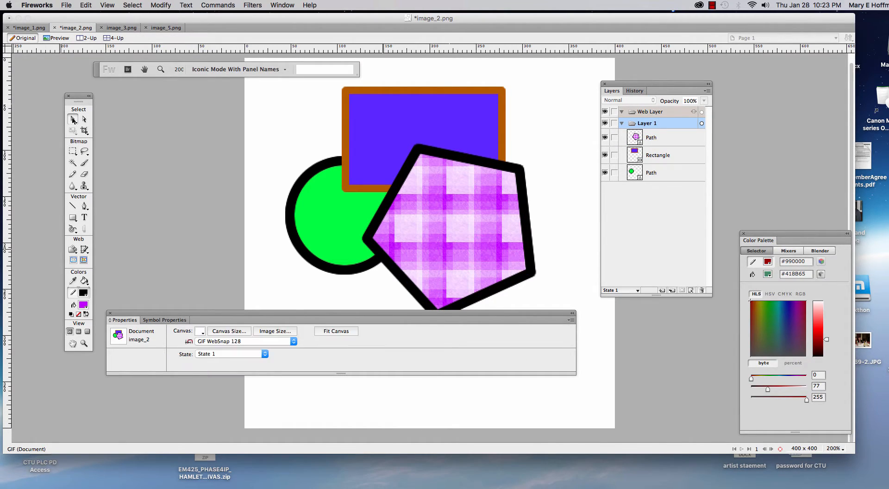
click(85, 120)
click(370, 152)
click(73, 131)
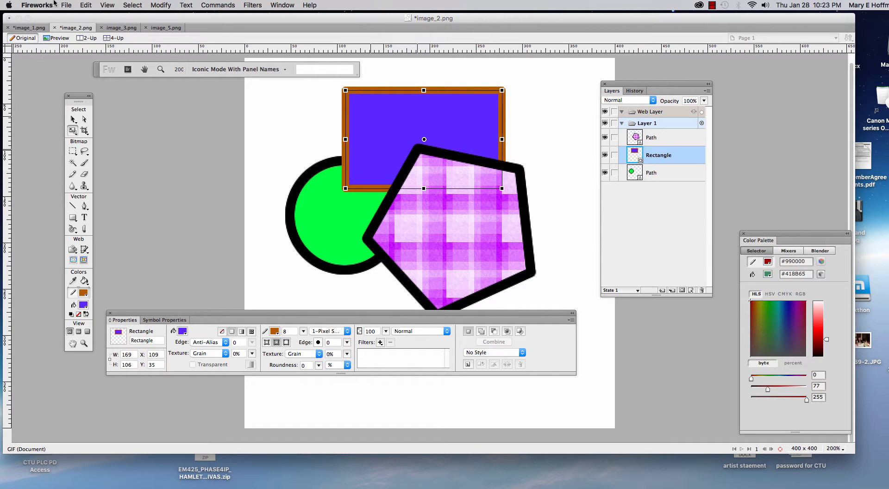
Step: Create a new document 600 by 600 pixels at 72 pixels/inch with a white canvas
click(67, 5)
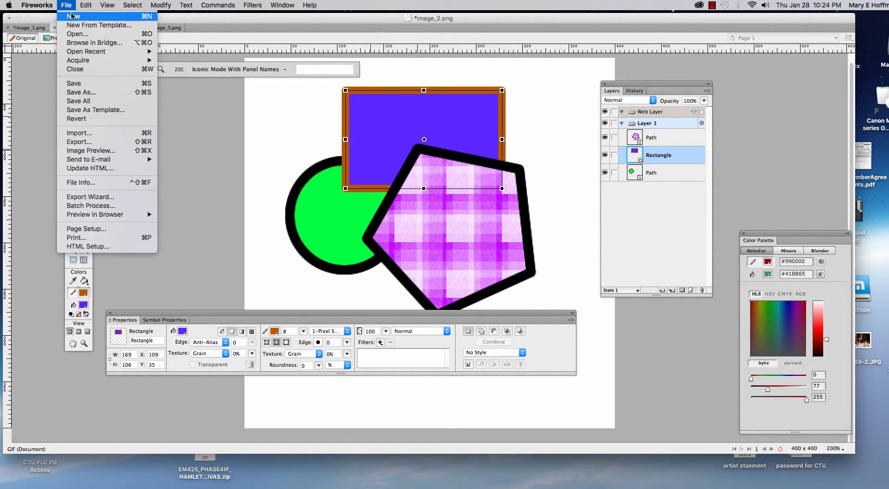
click(72, 16)
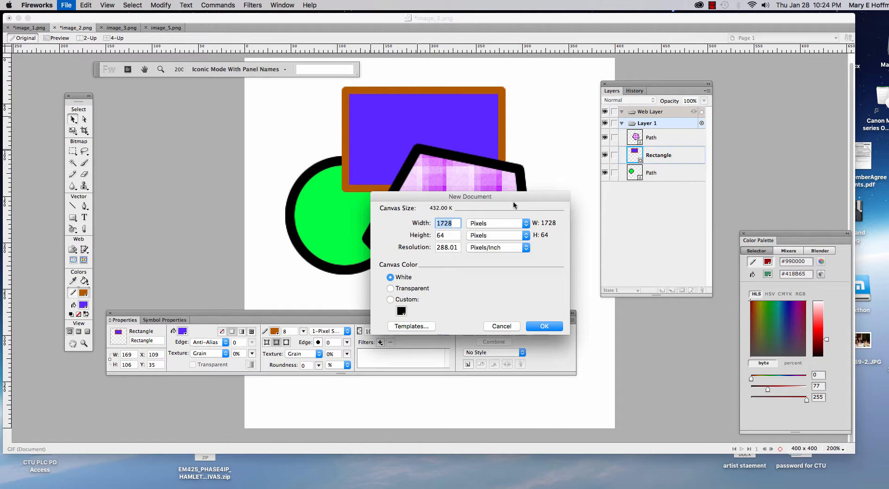
drag(519, 197, 341, 111)
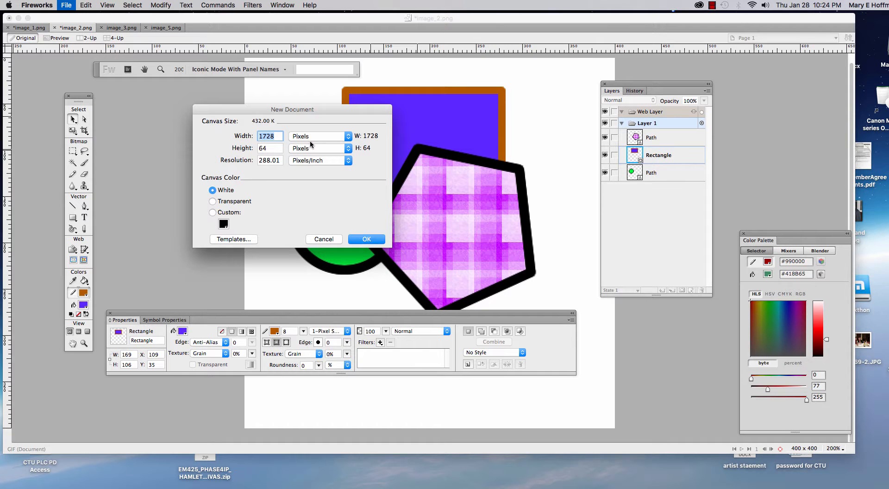
double_click(278, 162)
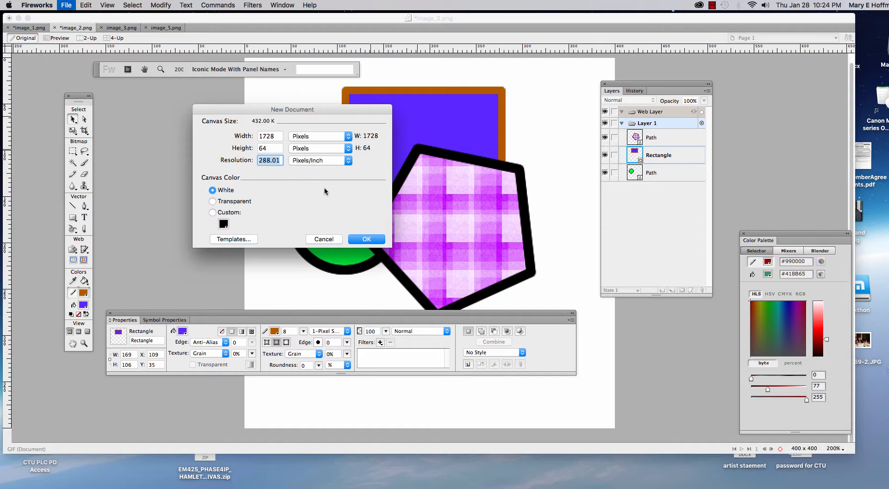
text(72)
click(266, 135)
double_click(266, 135)
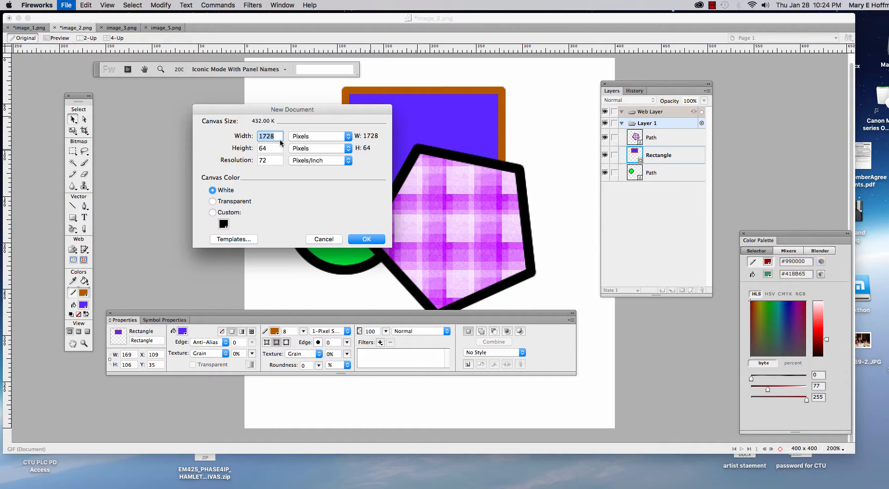
text(600)
double_click(268, 148)
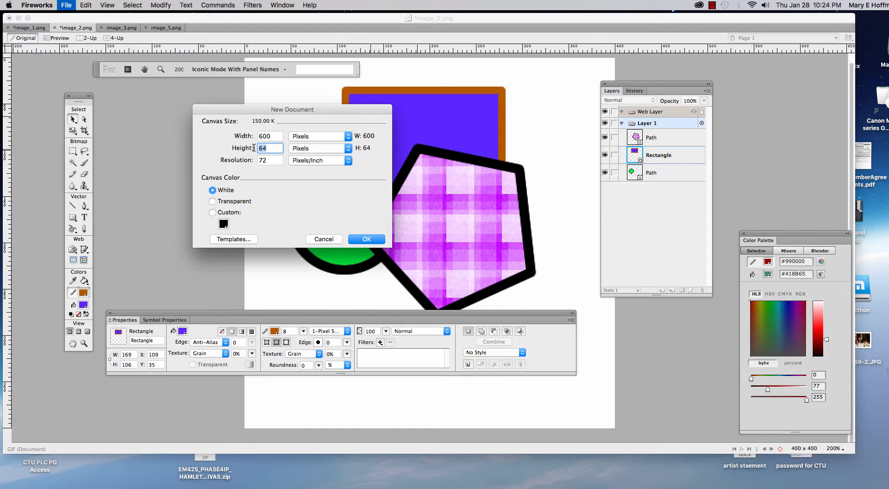
text(600)
click(368, 238)
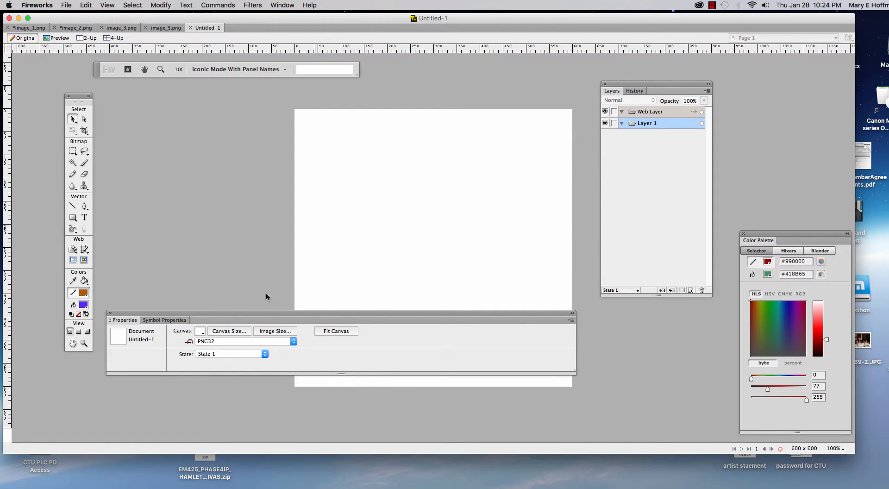
Step: Draw a six-pointed star about 176 by 177 pixels in the canvas's upper-left area, using the Polygon tool's Star shape with angle 55
drag(196, 315, 212, 364)
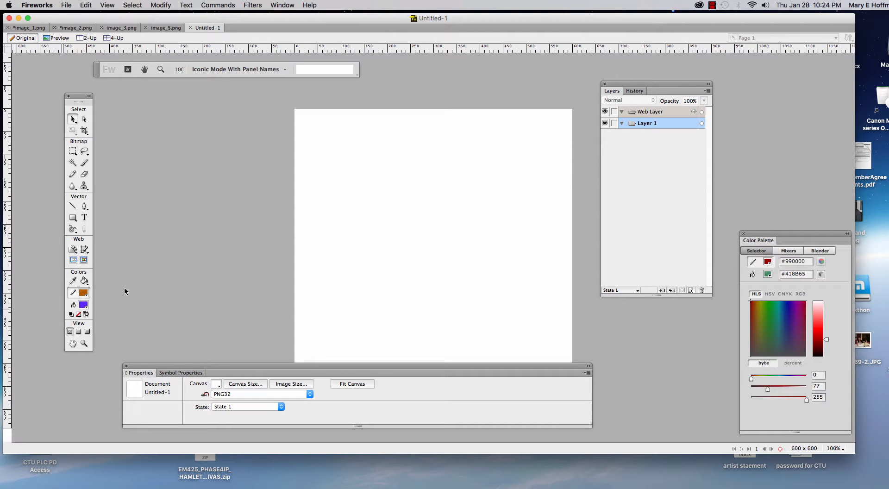
click(74, 220)
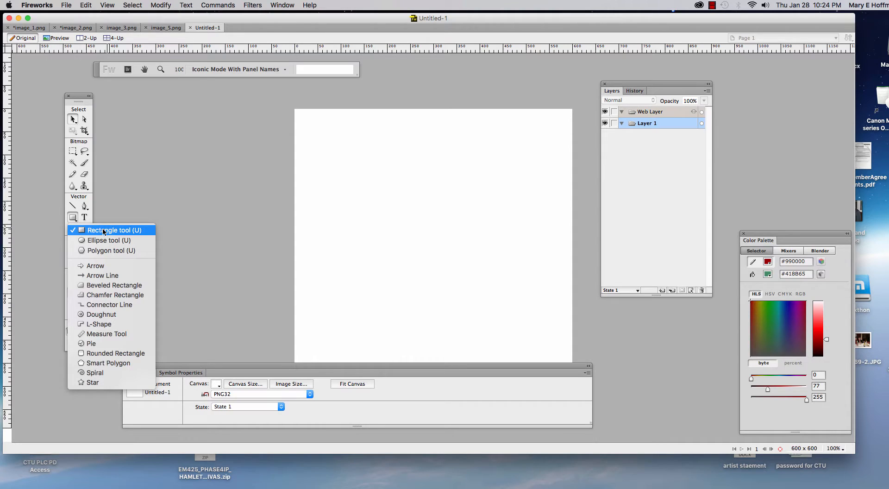
click(132, 252)
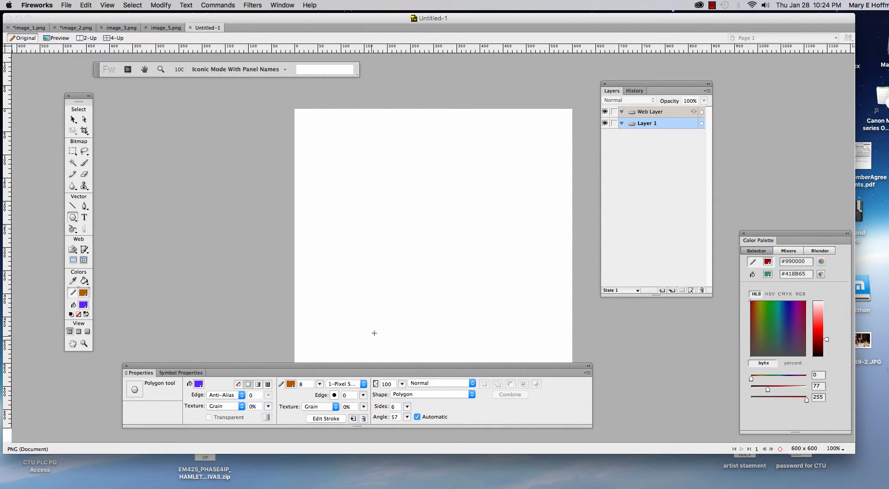
drag(356, 364, 333, 261)
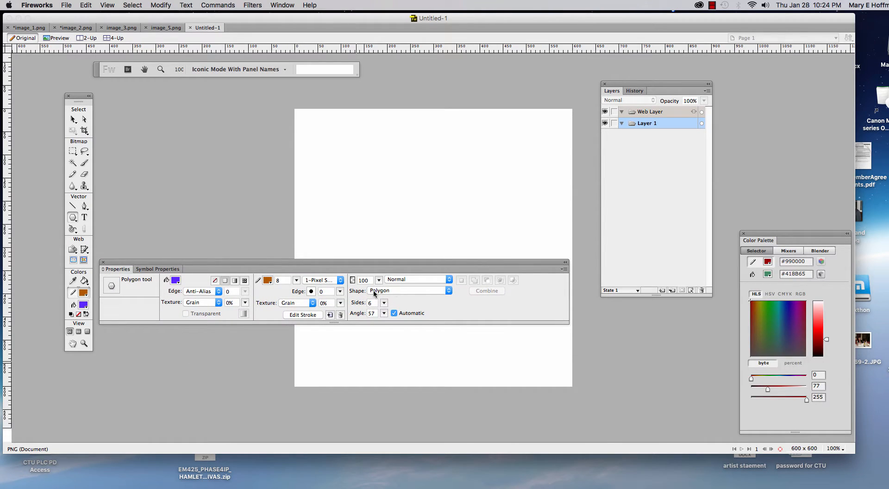
click(449, 290)
click(428, 284)
drag(384, 302, 384, 319)
mouse_move(354, 153)
mouse_down()
mouse_move(390, 188)
mouse_move(384, 183)
mouse_up()
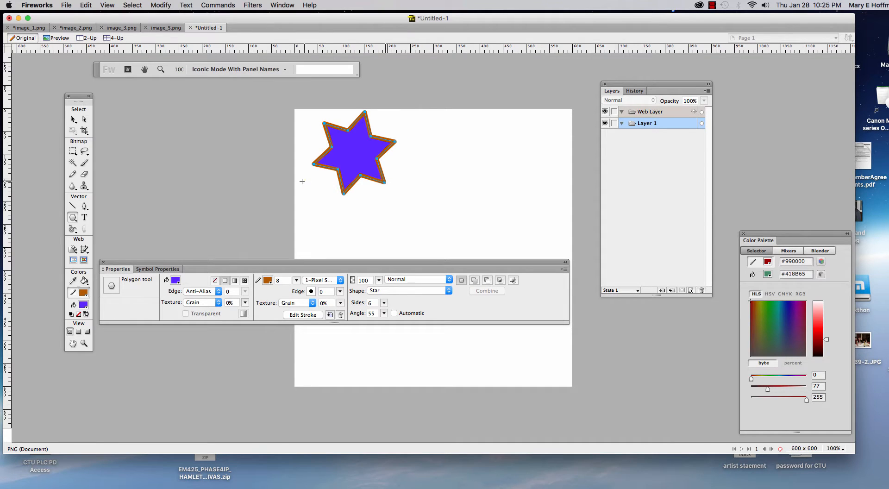
Step: Give the six-pointed star a dark red fill and a dark blue stroke, and deselect it
click(83, 305)
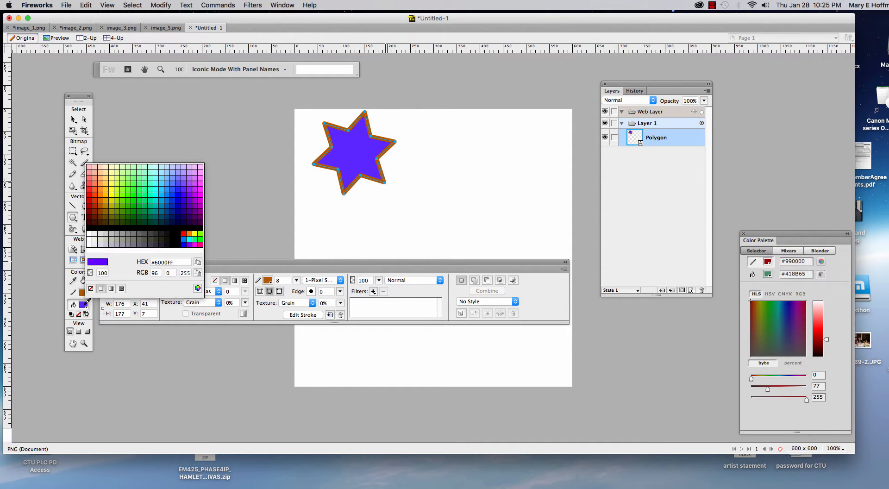
click(90, 207)
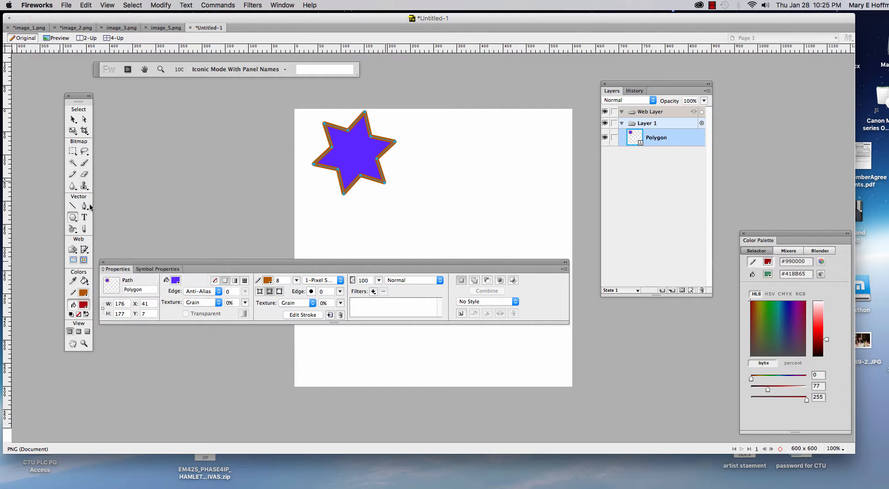
click(83, 292)
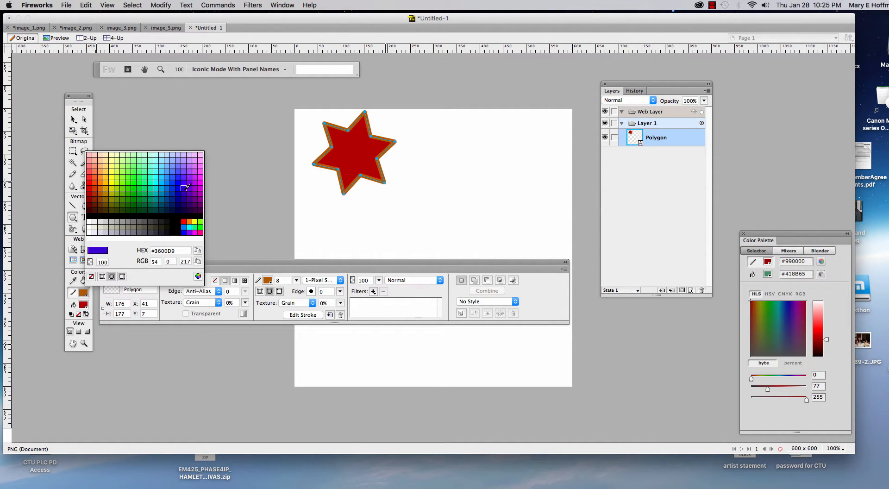
click(181, 191)
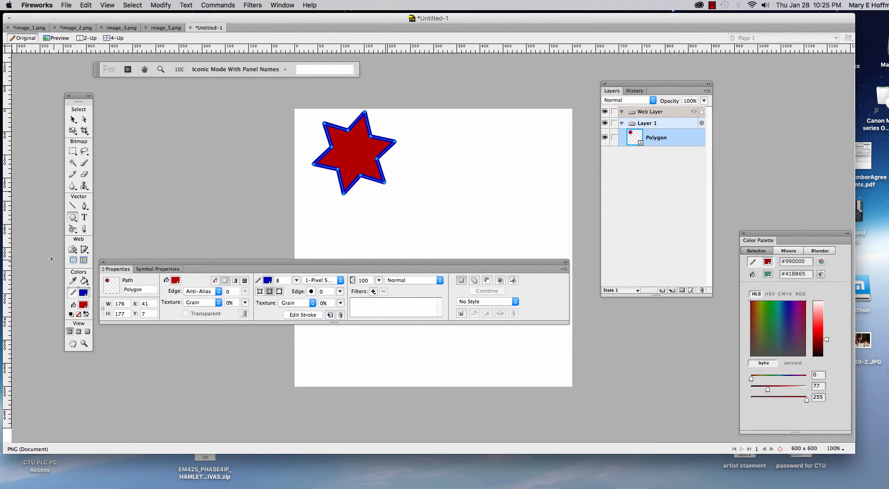
click(73, 218)
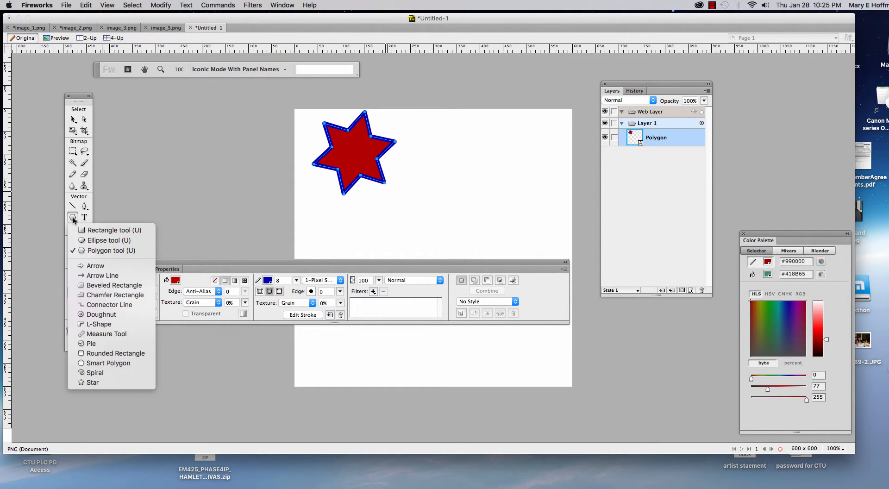
click(106, 250)
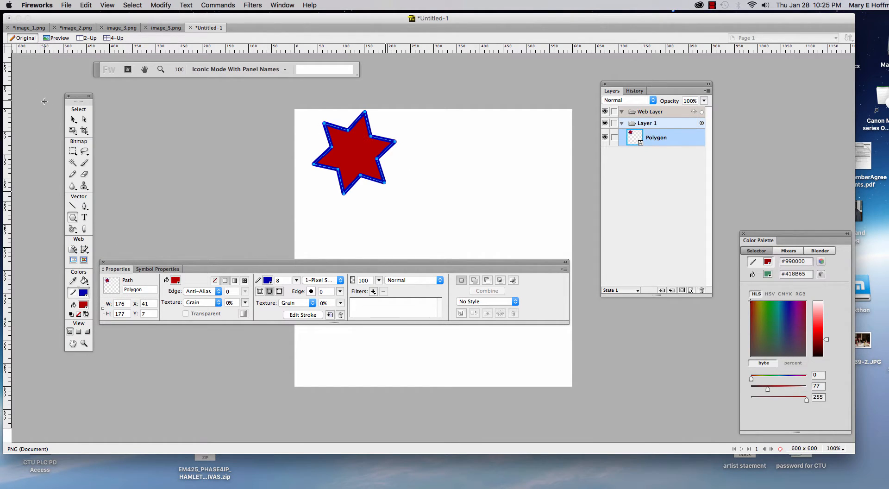
key(v)
click(312, 135)
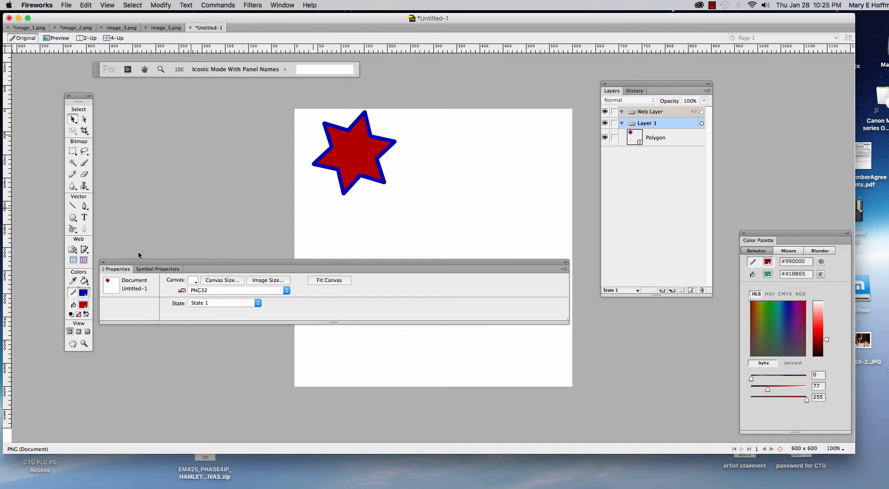
Step: Draw a five-pointed star about 151 by 149 pixels beside the six-pointed star and deselect it
click(75, 219)
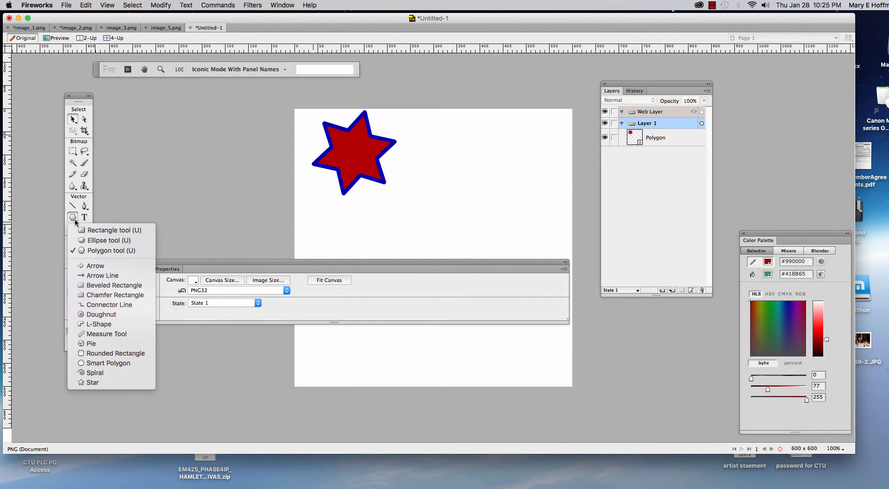
click(107, 250)
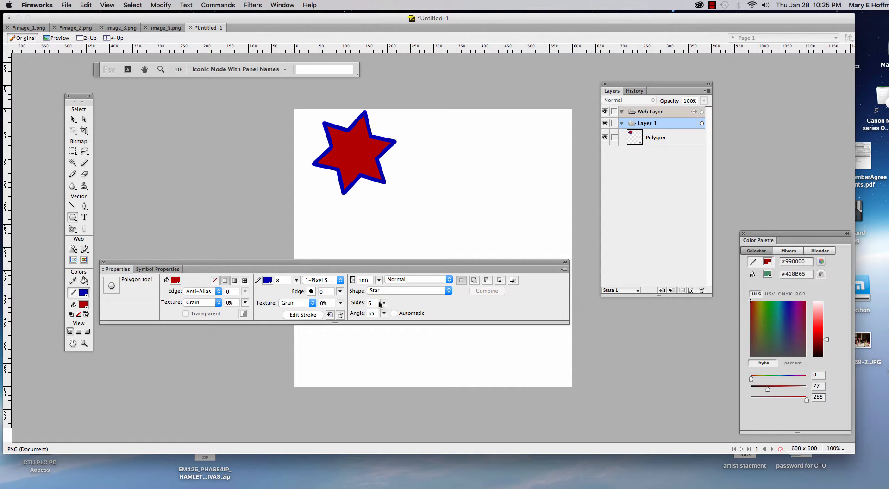
drag(380, 306, 385, 306)
mouse_move(438, 151)
mouse_down()
mouse_move(477, 196)
mouse_move(462, 178)
mouse_up()
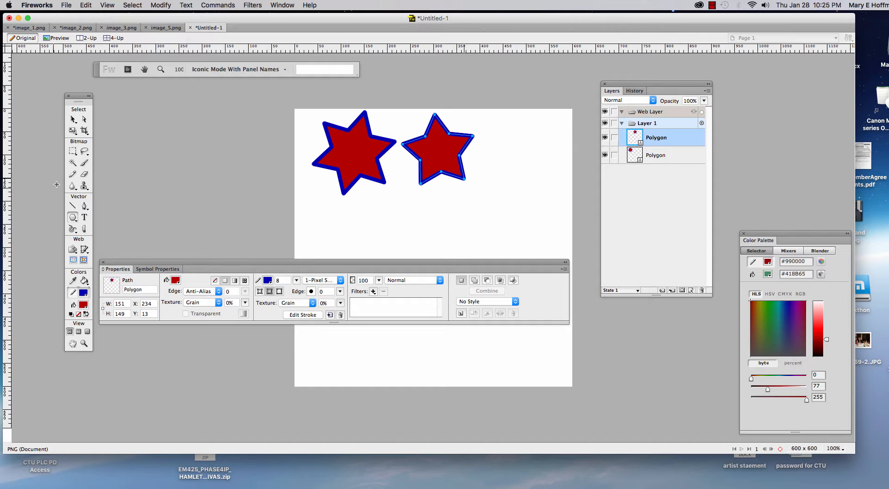
key(v)
click(306, 146)
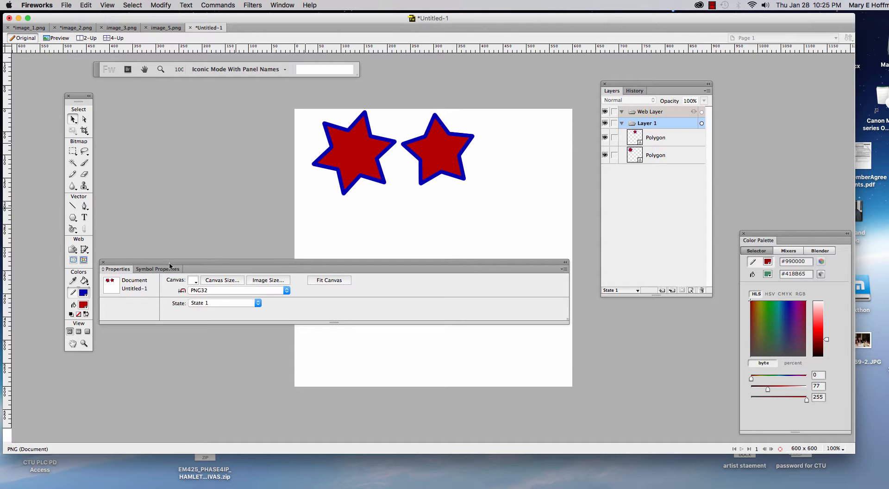
Step: Draw an Arrow auto shape about 280 by 96 pixels below the stars, with a green fill and a black stroke of width 9
drag(169, 266, 191, 275)
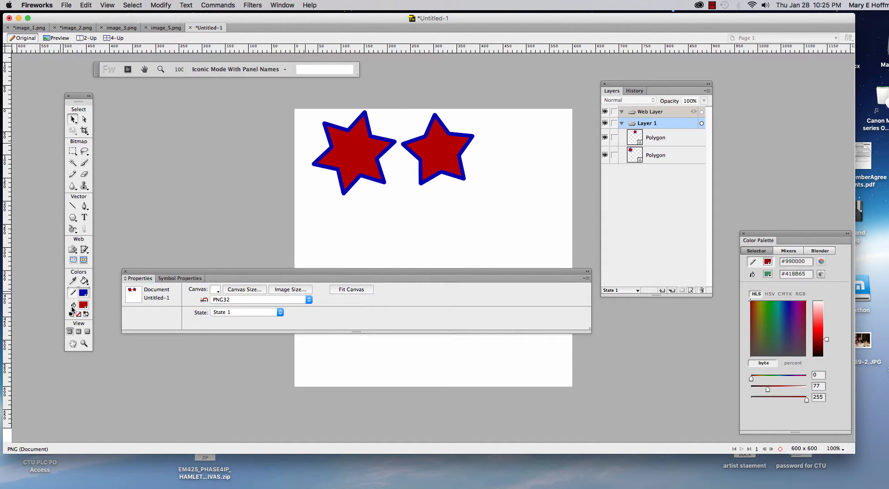
click(73, 217)
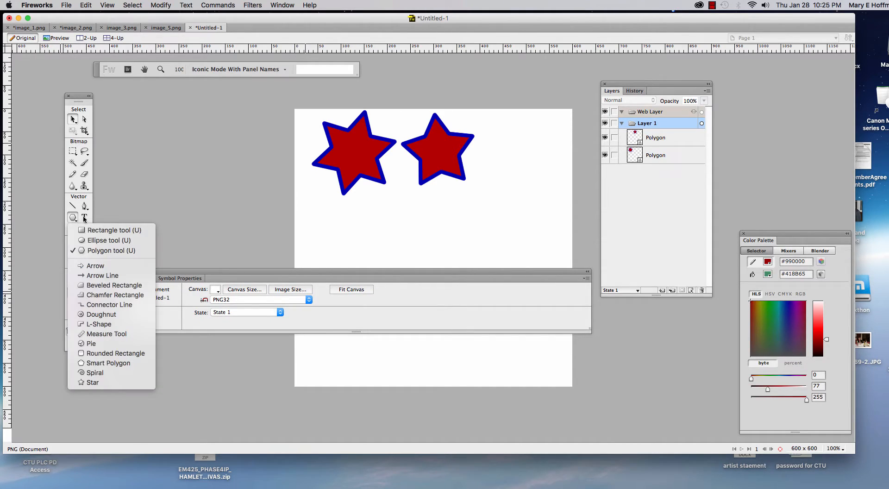
click(98, 266)
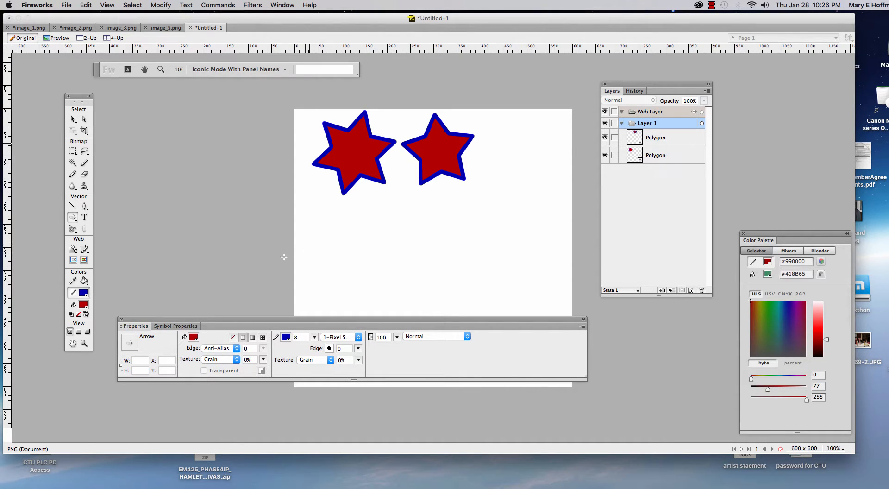
click(194, 338)
click(245, 236)
click(286, 338)
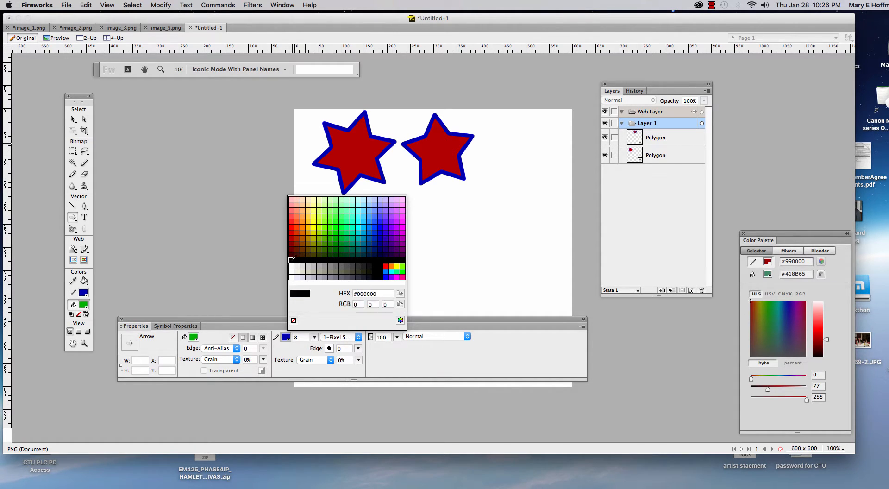
click(292, 261)
click(314, 337)
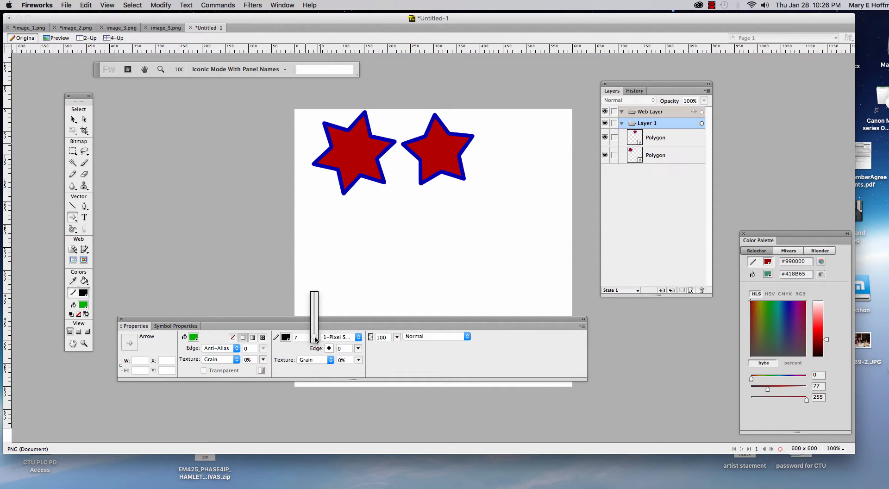
drag(315, 340, 315, 337)
mouse_move(336, 231)
mouse_down()
mouse_move(351, 244)
mouse_move(481, 253)
mouse_move(465, 274)
mouse_up()
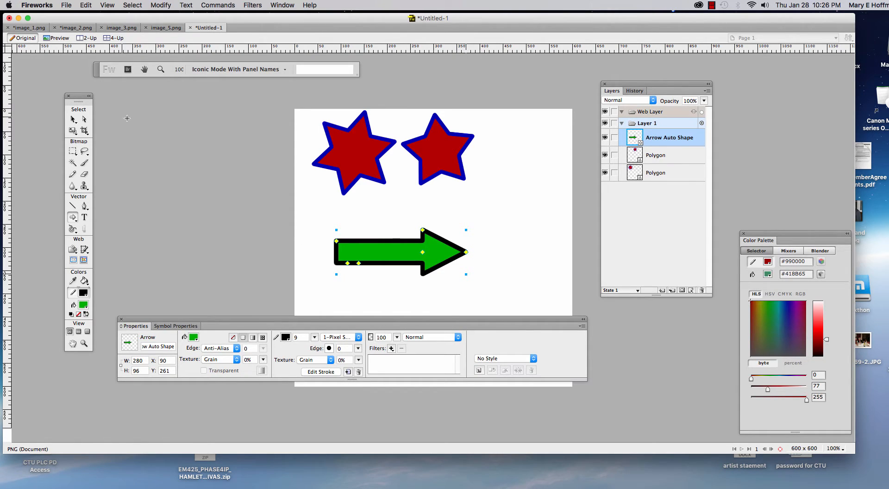
Step: Reshape the green arrow by extending its tip, sweeping the head's barbs backward and bending the tail downward, to about 392 by 154 pixels
click(74, 119)
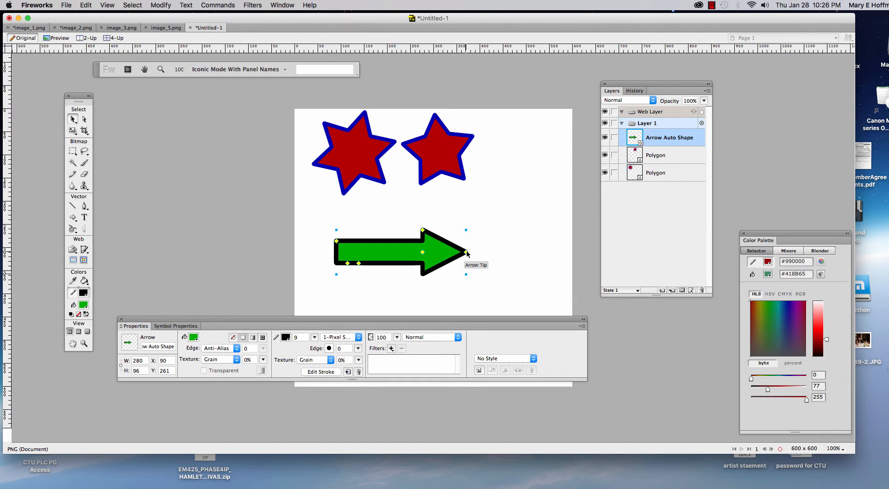
drag(466, 252, 497, 252)
drag(422, 252, 403, 219)
drag(437, 251, 446, 254)
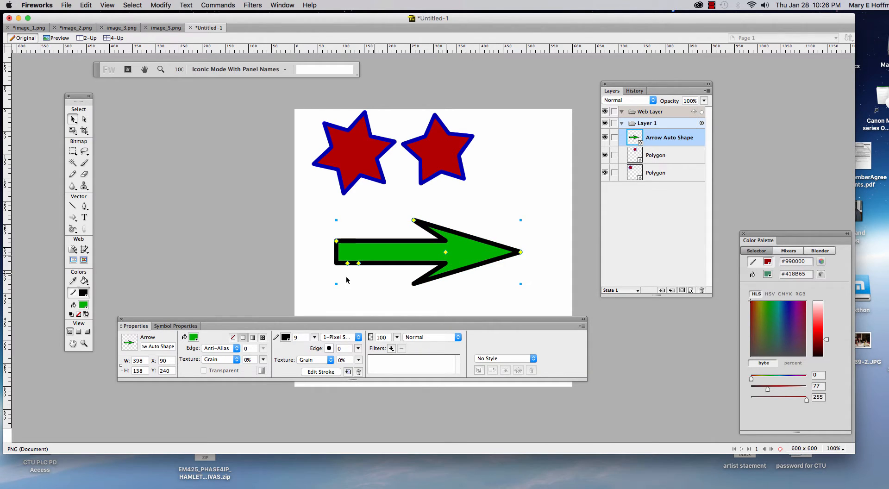
drag(348, 264, 350, 292)
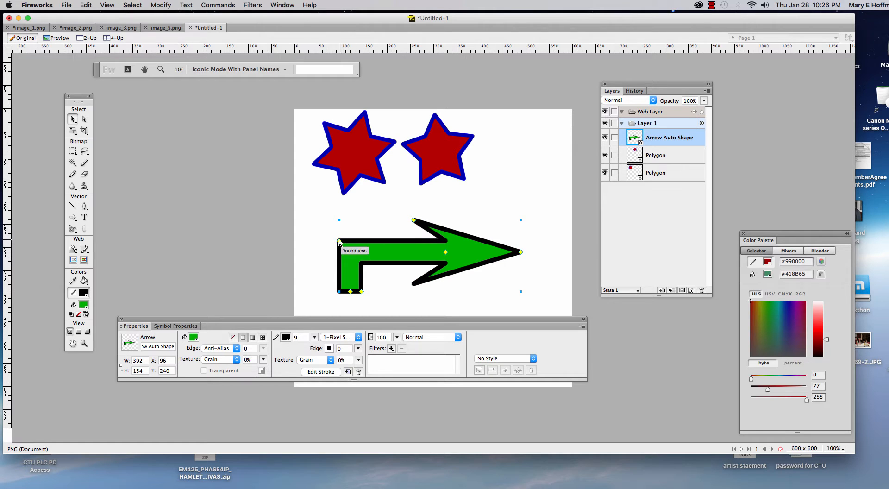
Step: Round the green arrow's bend and thicken its shaft to about 416 by 154 pixels overall, and delete the arrow
drag(340, 241, 396, 245)
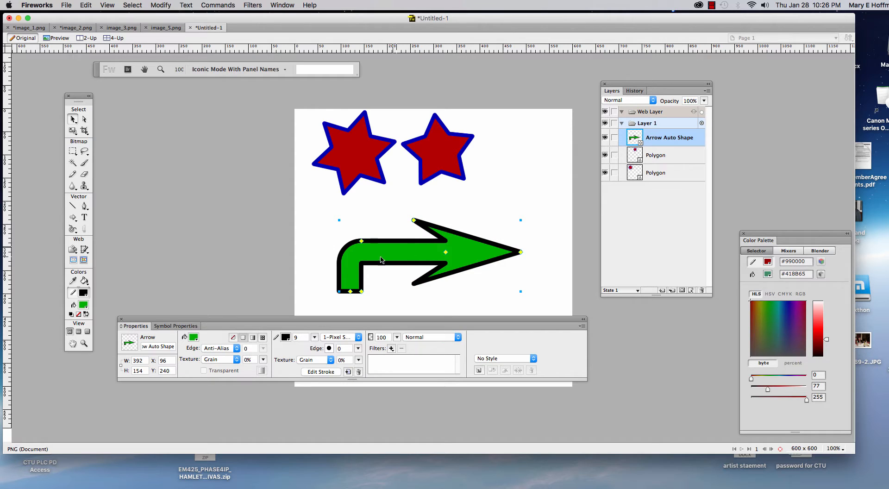
drag(360, 295, 375, 292)
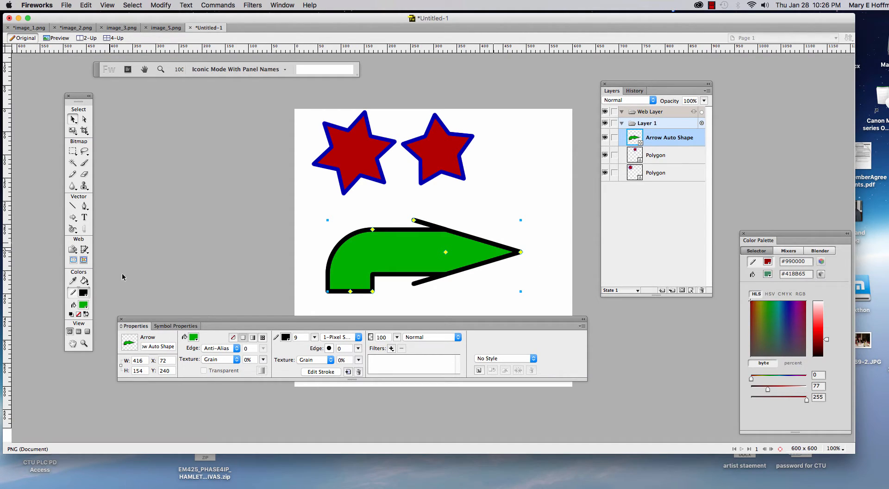
drag(314, 218, 544, 299)
key(Delete)
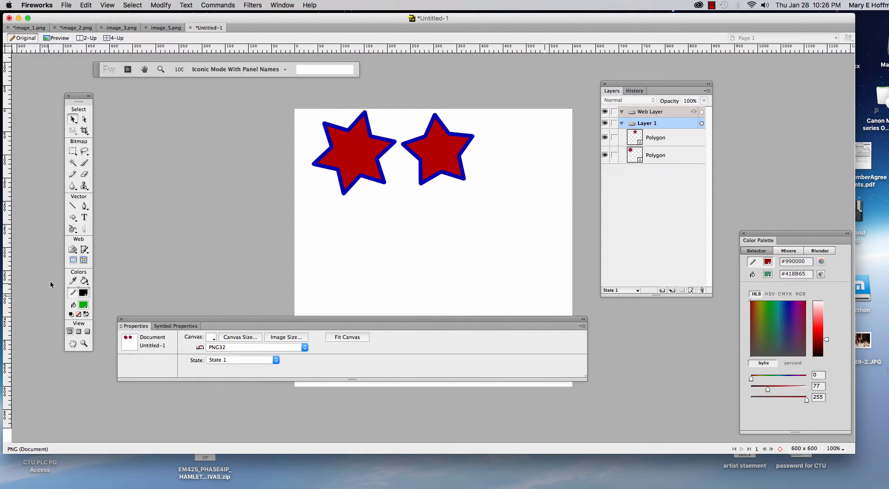
Step: Draw a Doughnut auto shape about 198 by 198 pixels on the canvas below the two stars
click(72, 219)
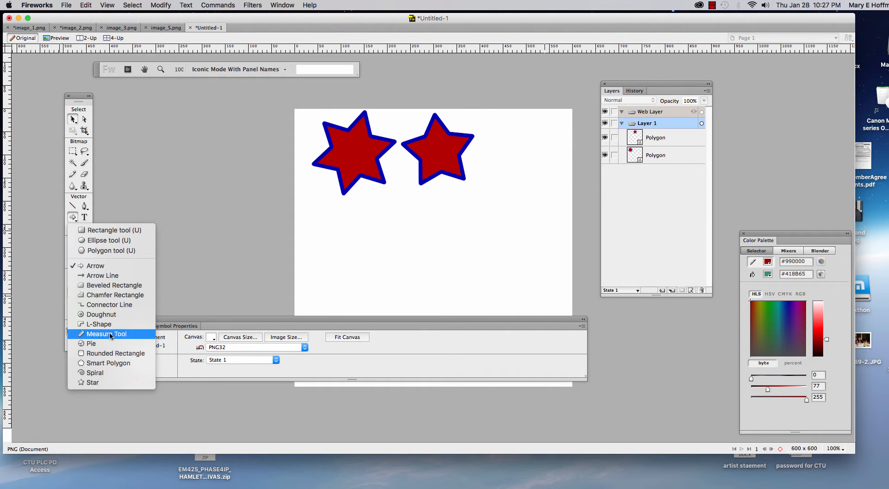
click(101, 315)
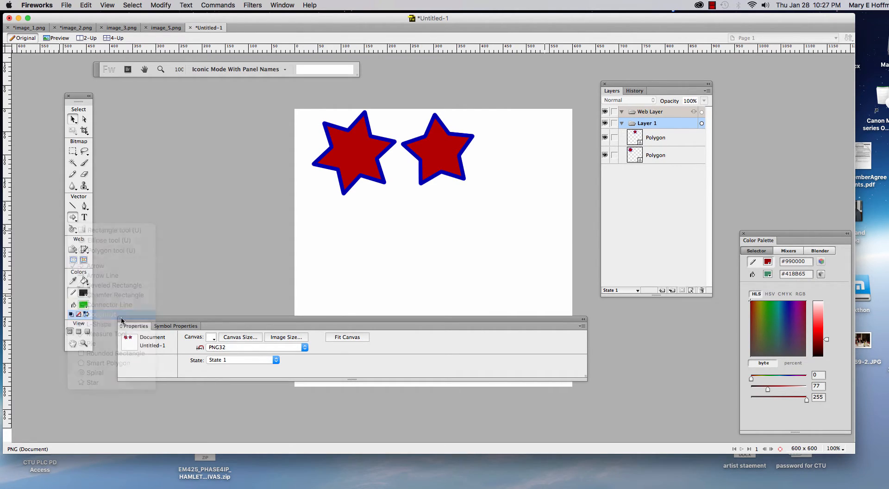
drag(378, 230, 456, 298)
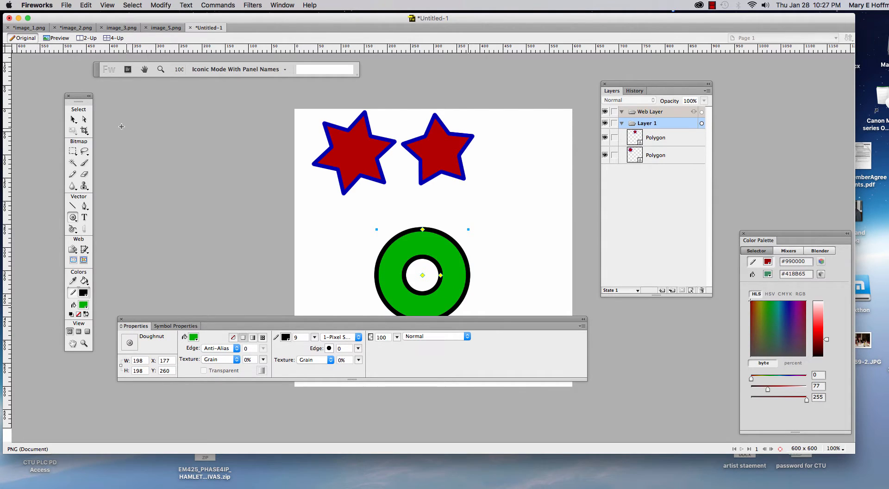
click(72, 120)
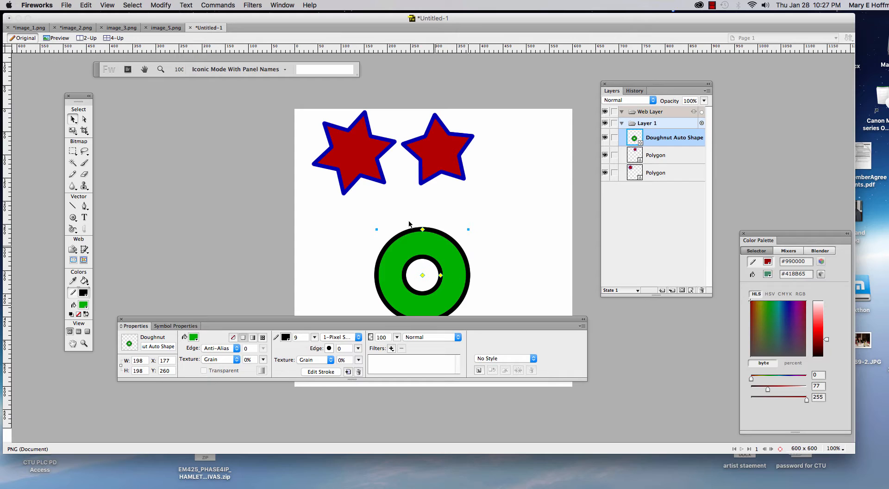
Step: Cut the green doughnut into an open ring with a gap on its lower-left side and a larger hole
drag(422, 230, 383, 250)
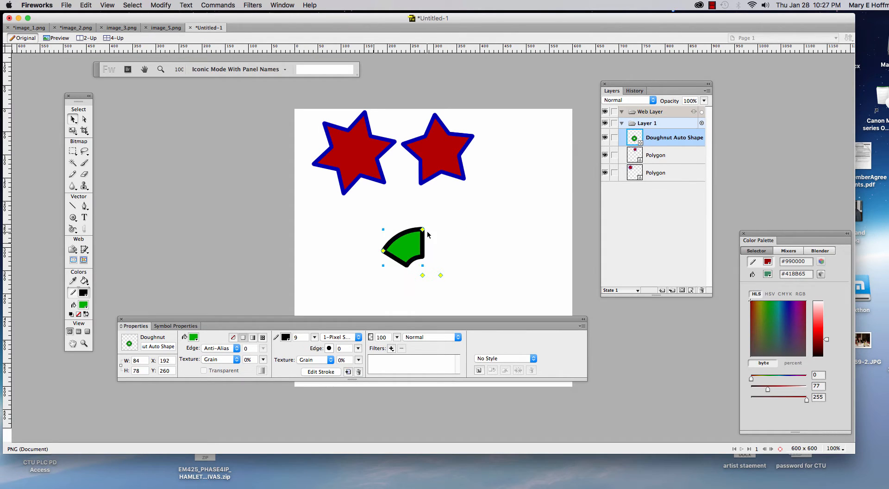
drag(423, 230, 486, 277)
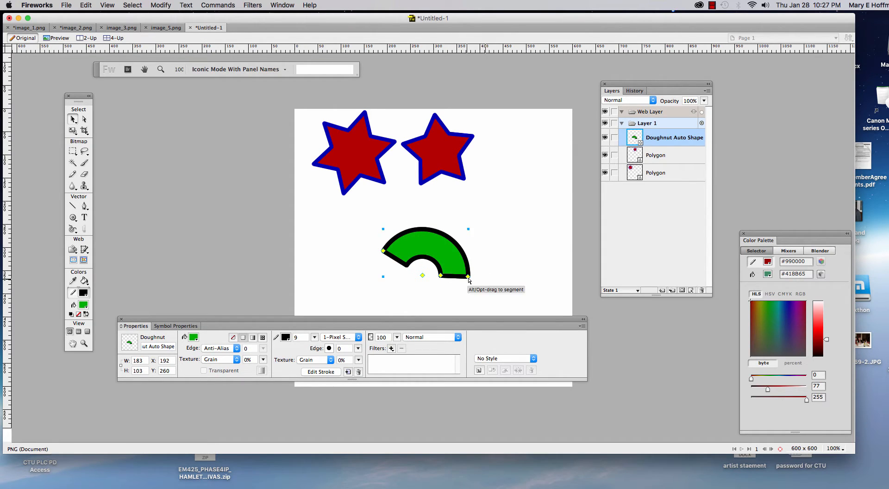
drag(445, 299, 453, 254)
drag(390, 246, 377, 289)
drag(448, 307, 410, 311)
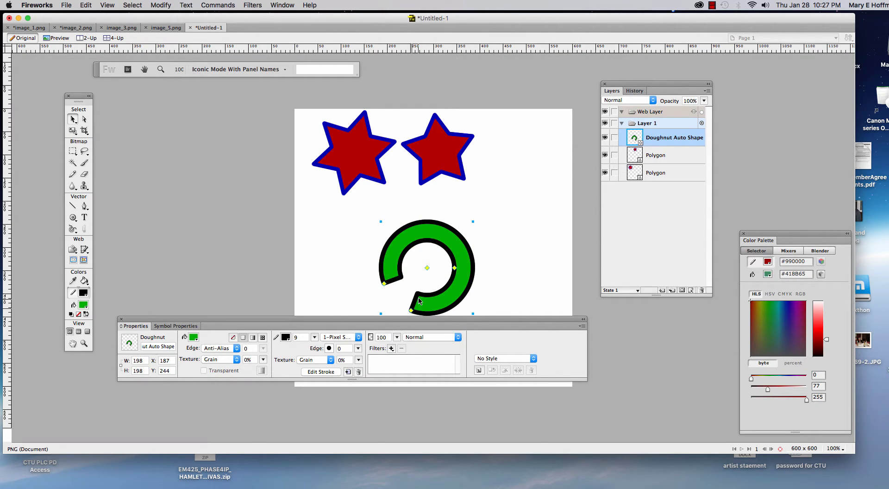
Step: Shrink the hole of the open green ring and delete the ring from the canvas
click(428, 270)
drag(428, 268, 454, 264)
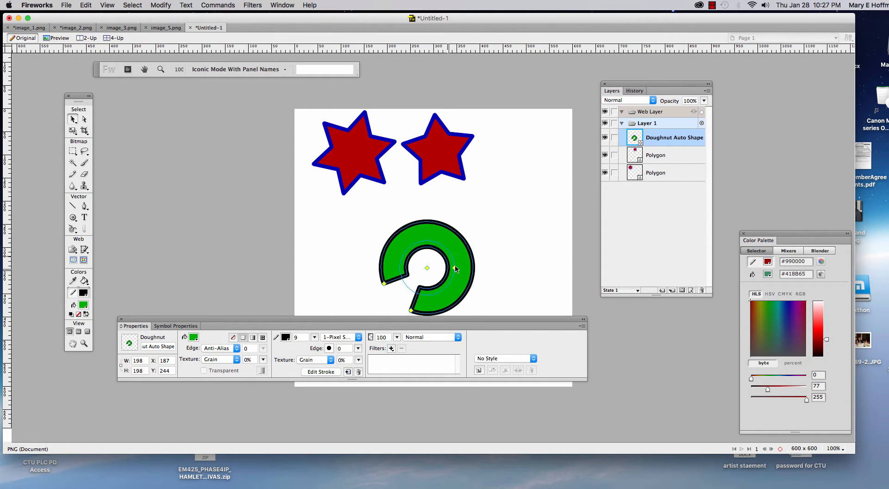
drag(353, 215, 497, 308)
key(BackSpace)
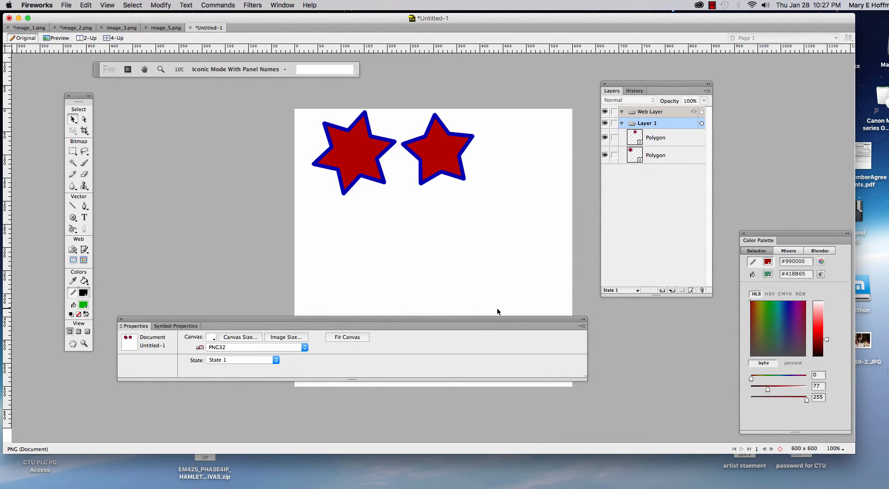
Step: Draw a Spiral auto shape about 105 by 104 pixels on the canvas below the two stars
click(72, 229)
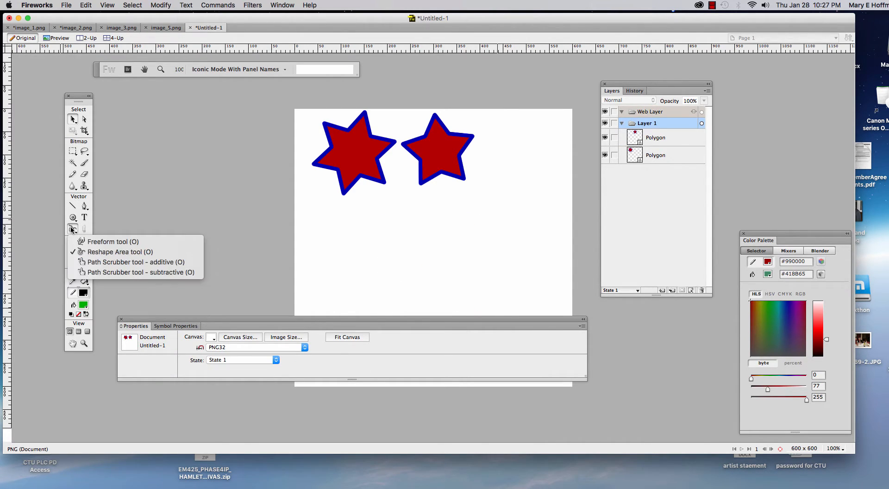
click(73, 218)
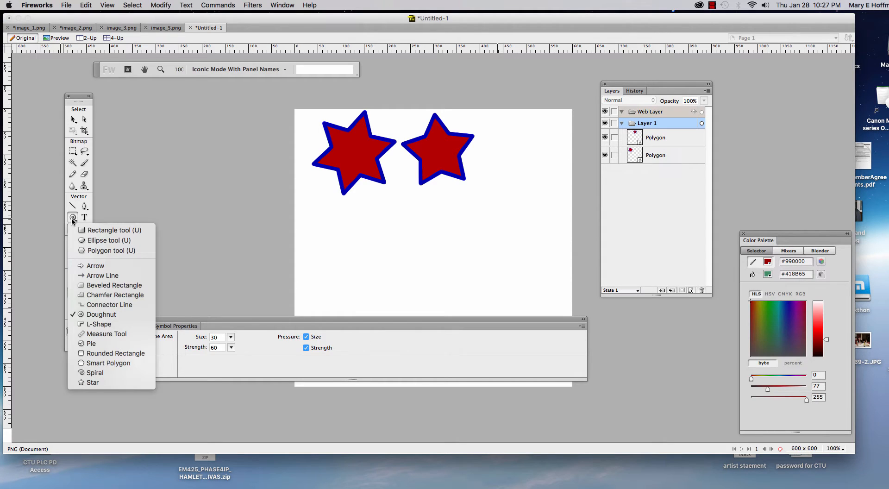
click(111, 375)
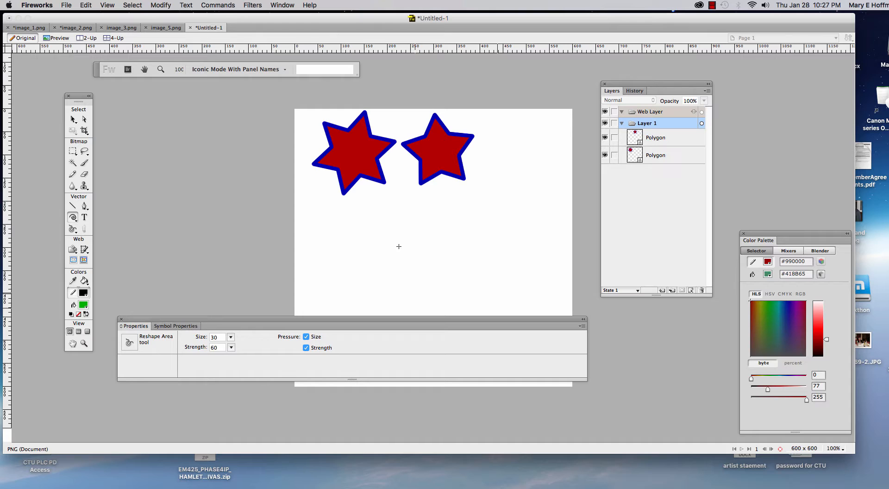
drag(406, 258, 455, 306)
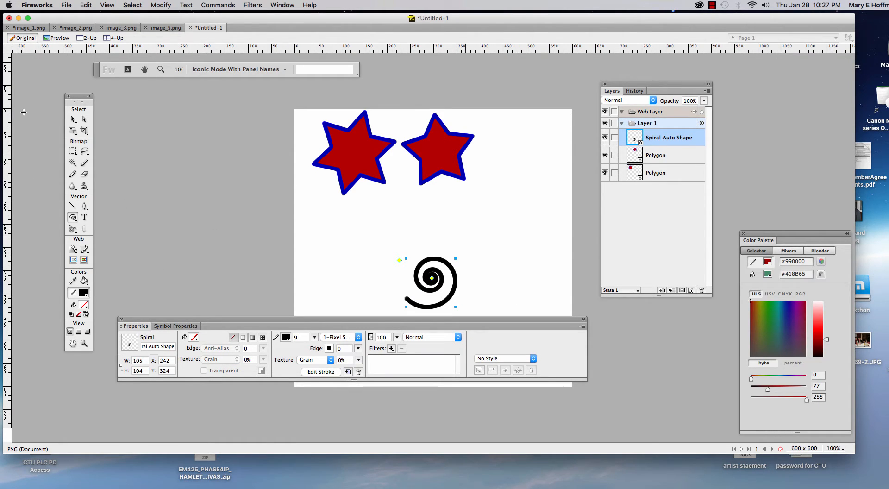
Step: Reshape the black spiral to about 117 by 98 pixels using its outer control point, and delete it
click(73, 119)
drag(401, 263, 385, 238)
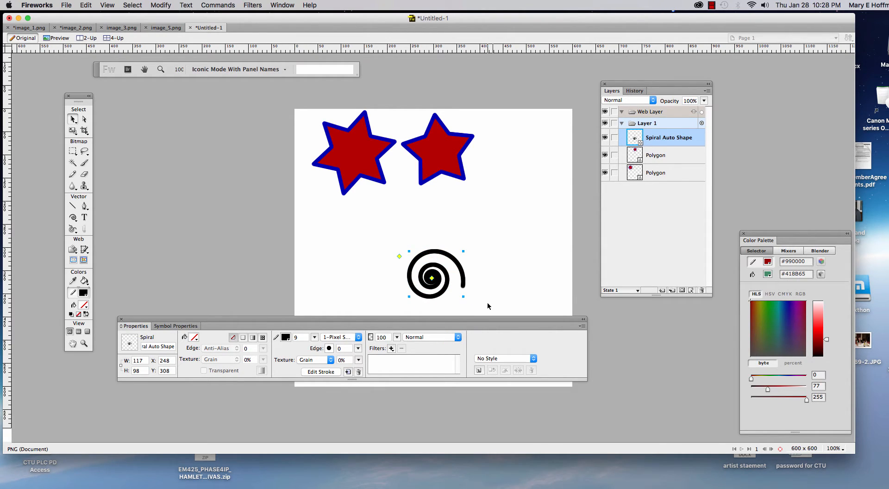
key(Delete)
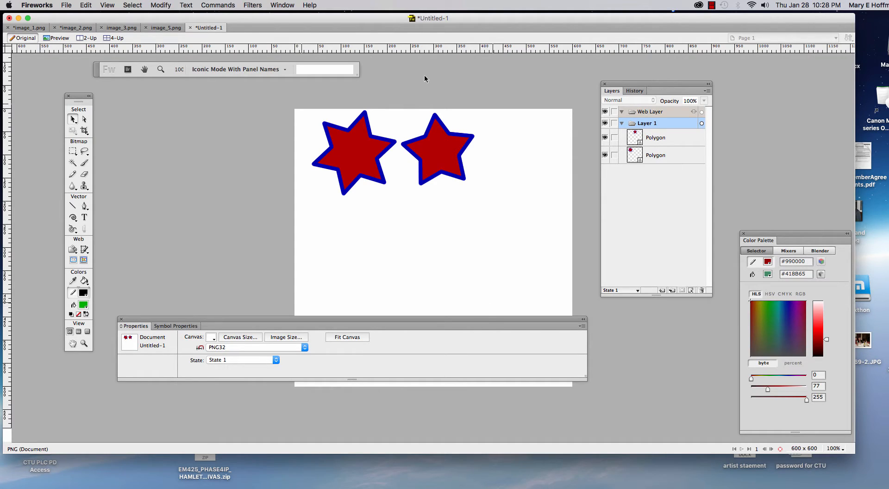
Step: Show the Auto Shapes collection beside the canvas and enlarge it so that more shapes fit
click(282, 5)
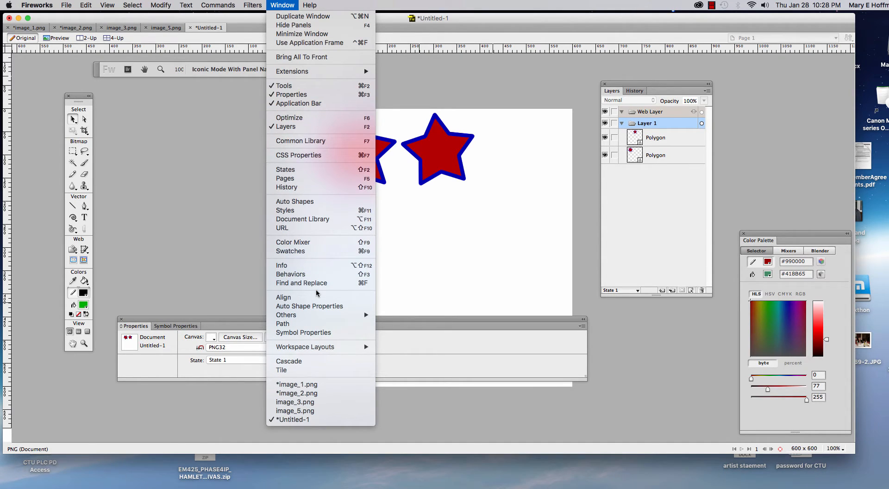
click(300, 202)
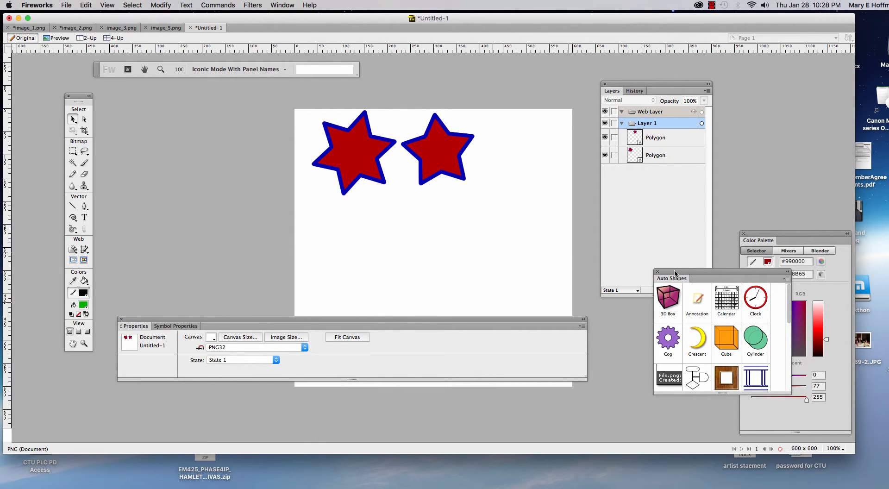
drag(677, 278, 611, 225)
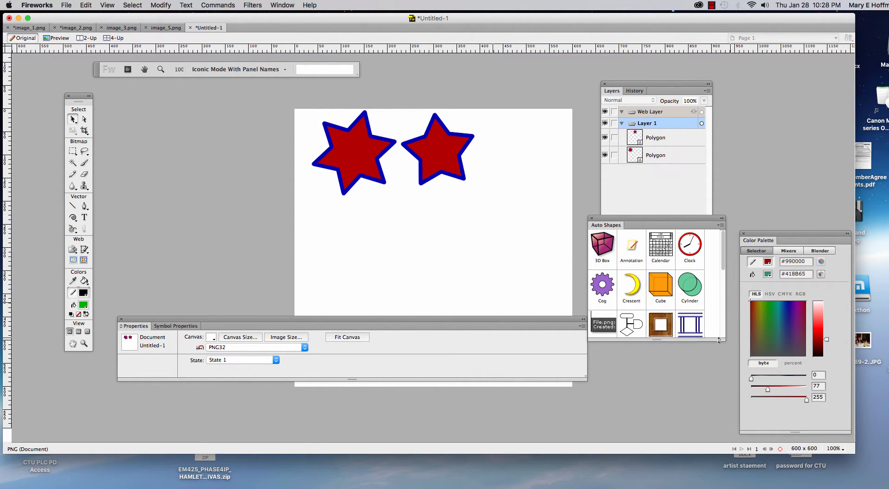
drag(719, 340, 719, 416)
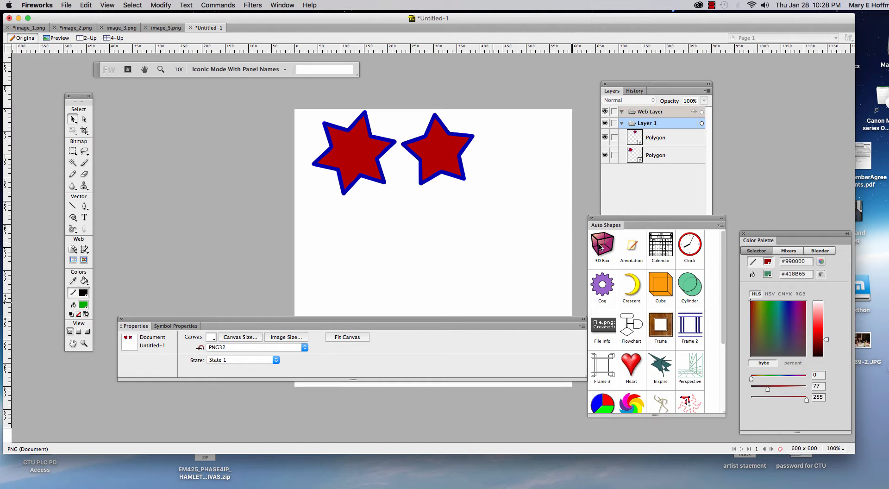
Step: Try out a 3D Box auto shape about 120 by 120 pixels below the stars by rotating it to several angles, and delete it
drag(601, 245, 445, 263)
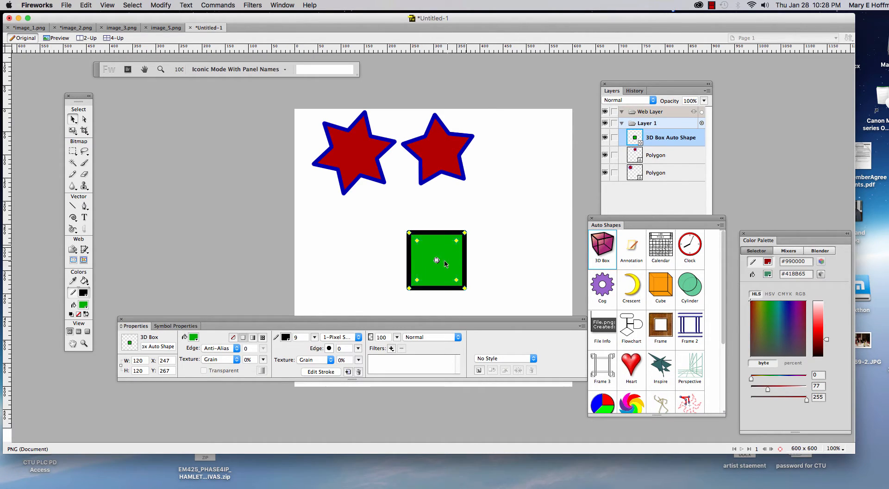
drag(436, 260, 423, 294)
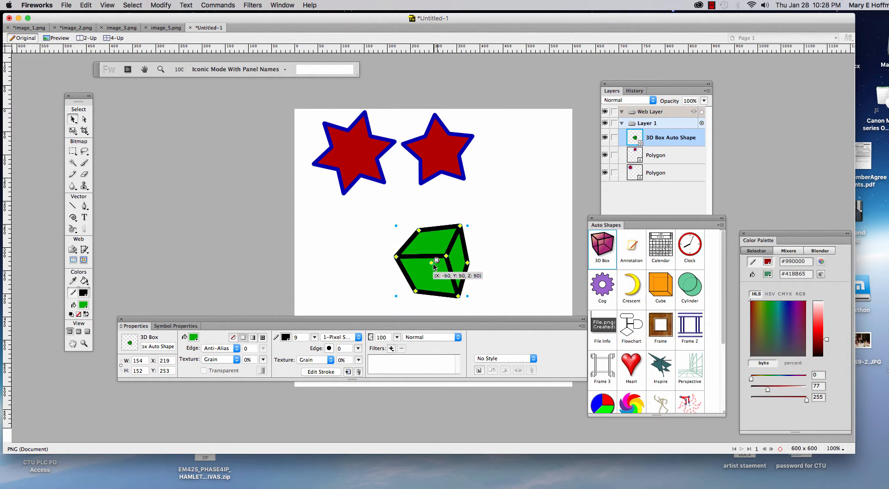
drag(437, 262, 461, 209)
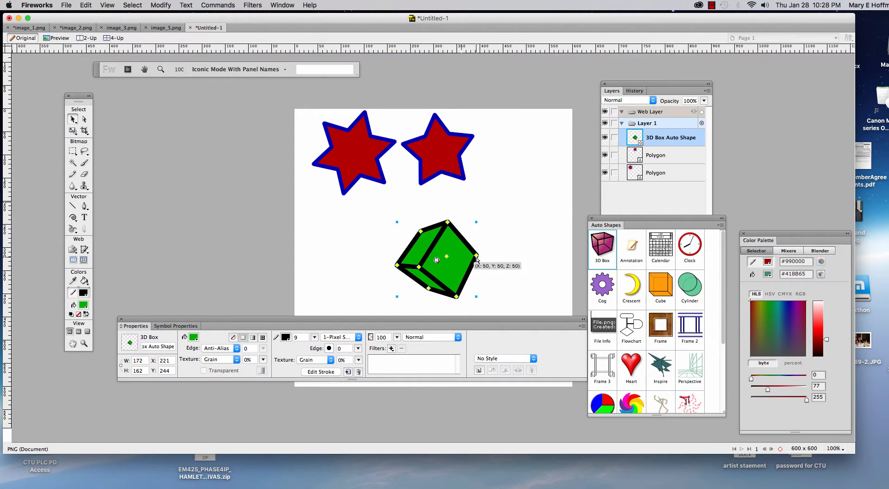
drag(436, 260, 462, 263)
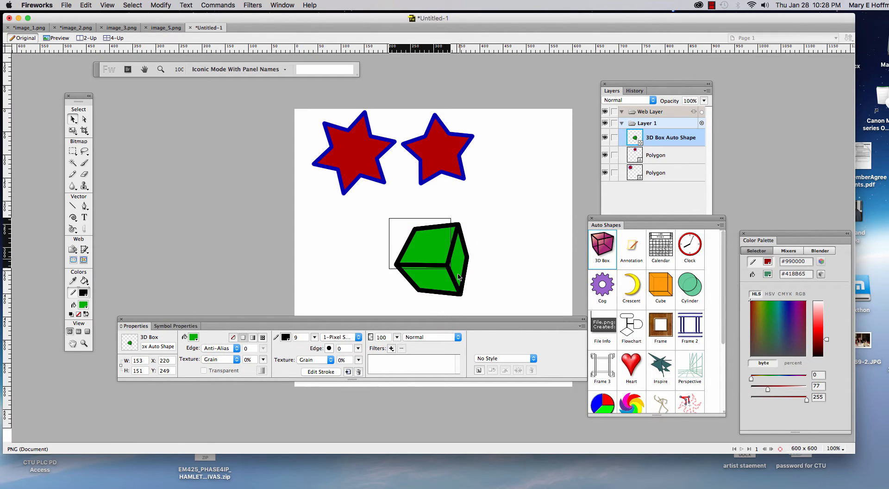
key(Delete)
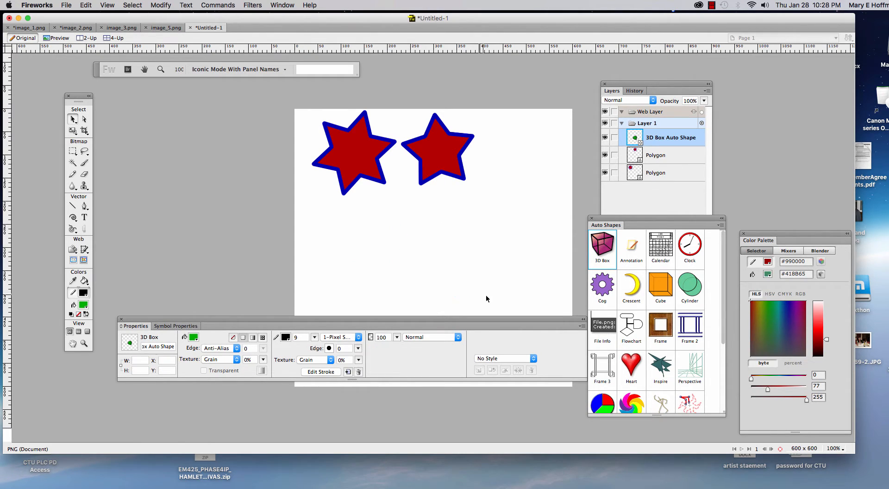
Step: Place a Clock auto shape about 200 by 200 pixels below the stars and open its time prompt without setting a time
drag(689, 246, 427, 253)
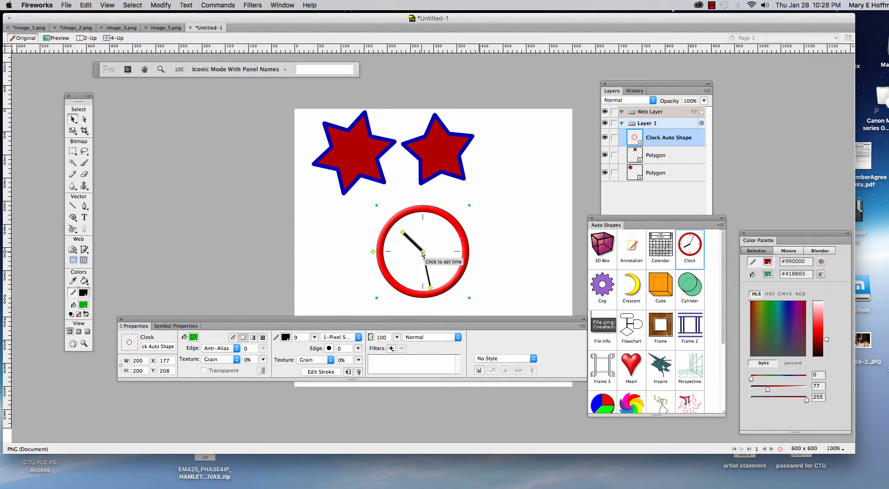
click(424, 252)
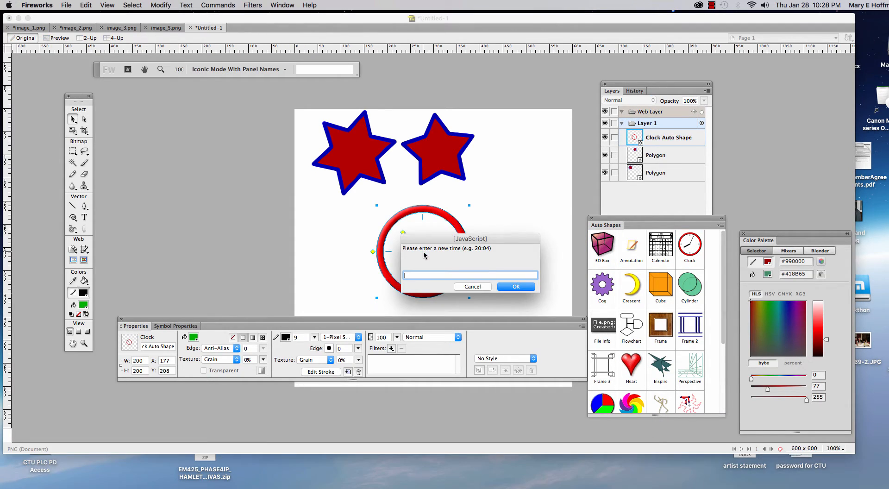
click(472, 287)
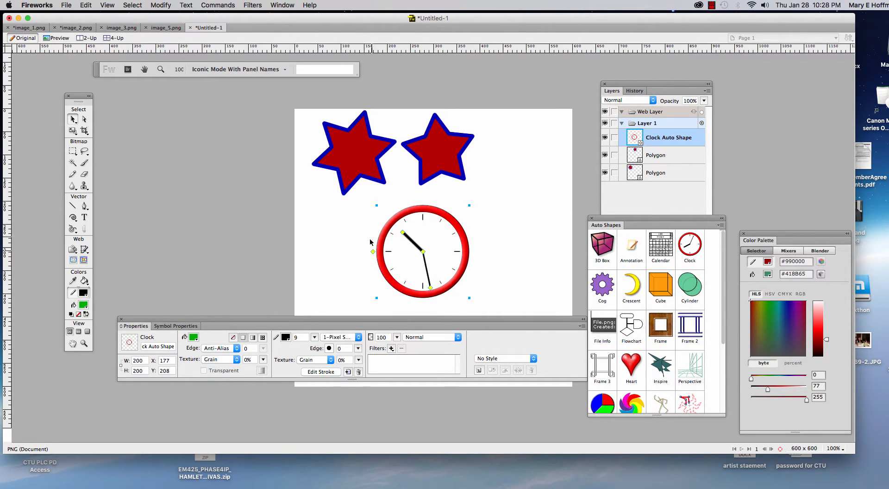
Step: Change the clock face to minute marks with the hands at about 7:20, and delete the clock
click(374, 252)
drag(403, 232, 400, 283)
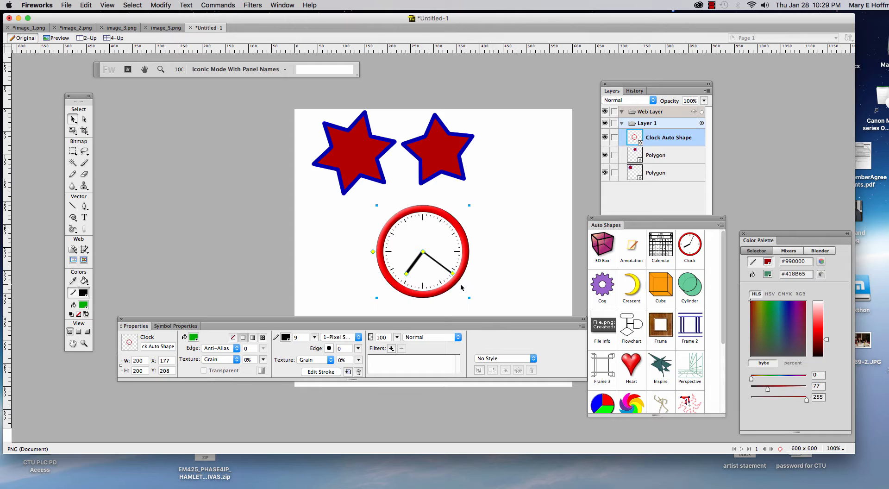
key(Delete)
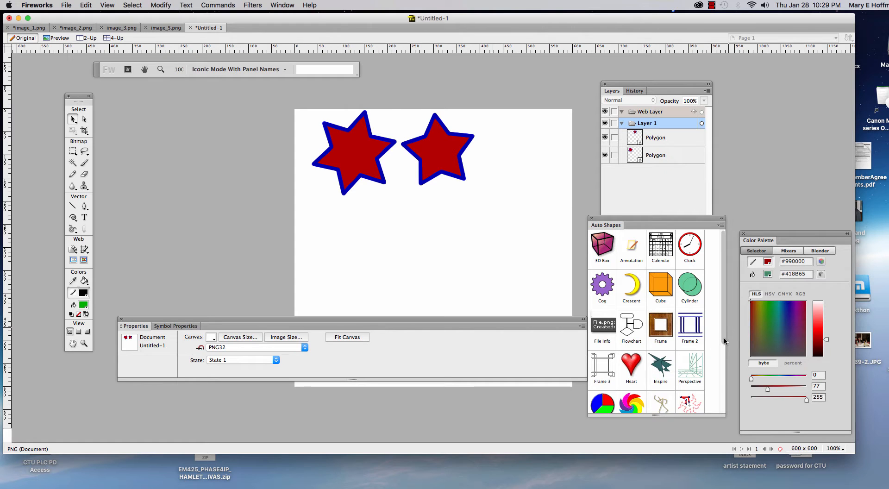
Step: Try out a Posable Fig auto shape about 102 by 160 pixels below the five-pointed star, and delete it
drag(724, 340, 723, 394)
drag(661, 329, 502, 213)
mouse_move(472, 238)
mouse_down()
mouse_move(502, 238)
mouse_move(473, 244)
mouse_up()
drag(433, 199, 551, 278)
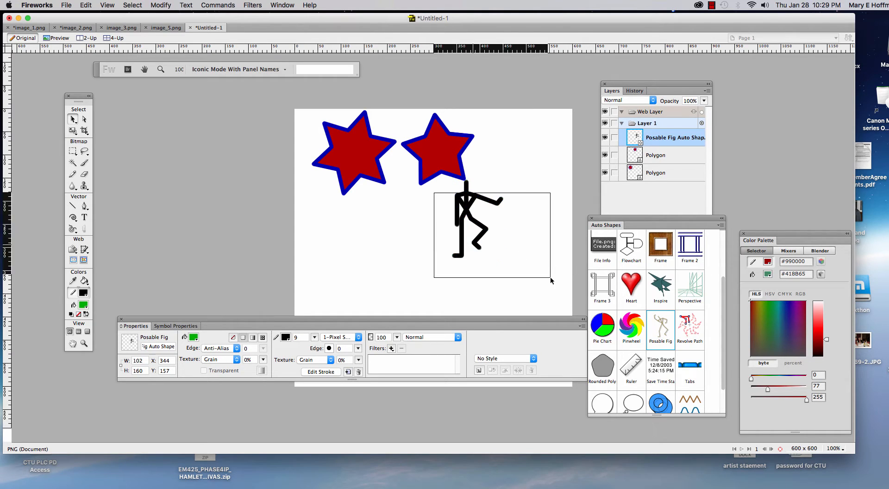
key(Delete)
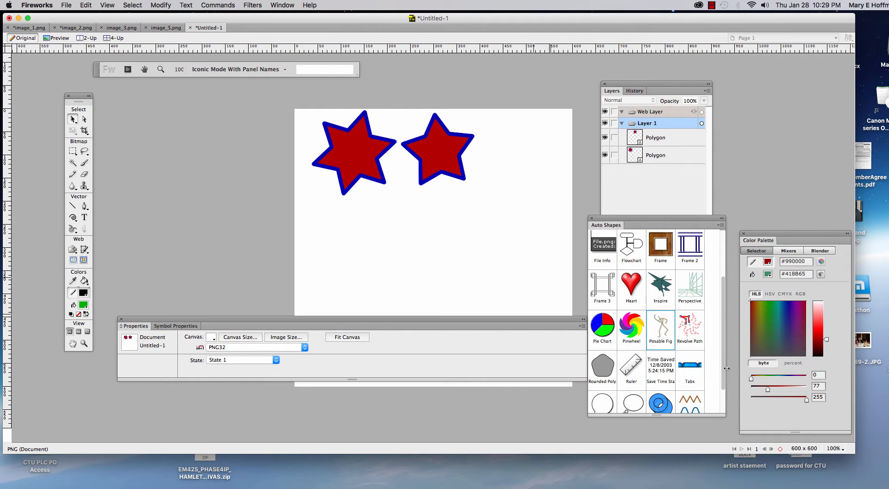
drag(725, 383, 721, 408)
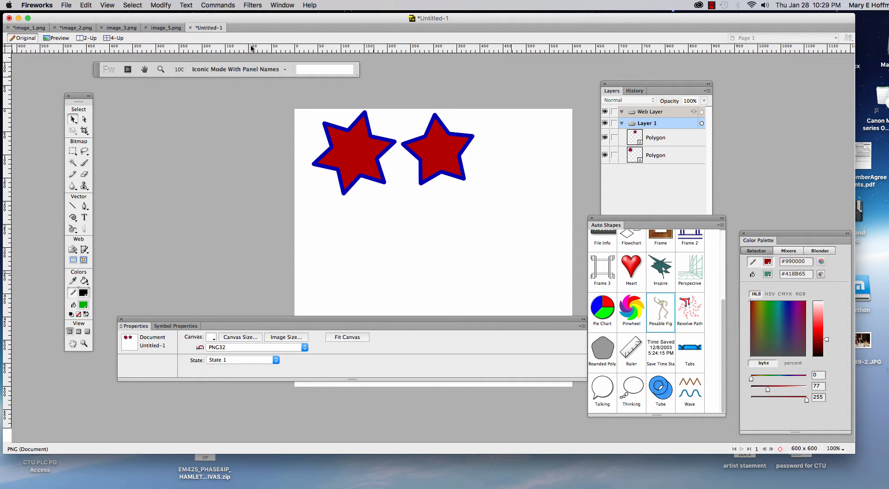
Step: Switch to image_3.png, move the Properties panel below the drawing, close the Auto Shapes panel, and zoom to 150%
click(124, 31)
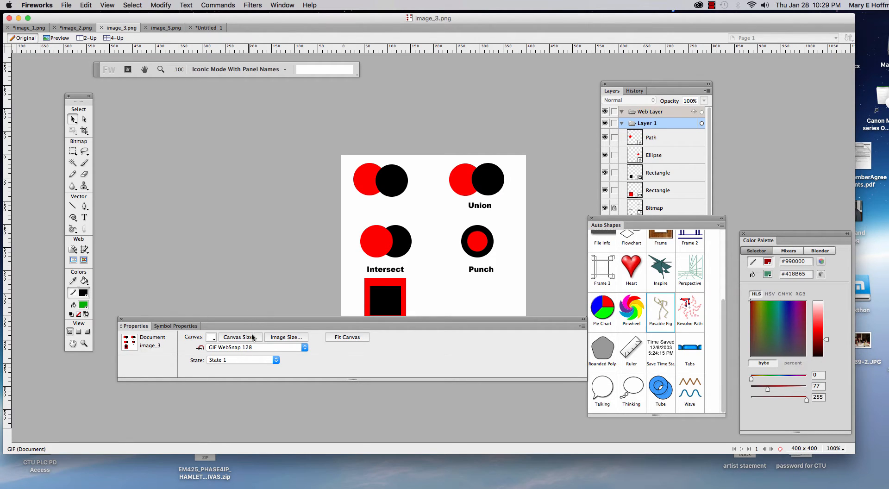
drag(256, 319, 259, 374)
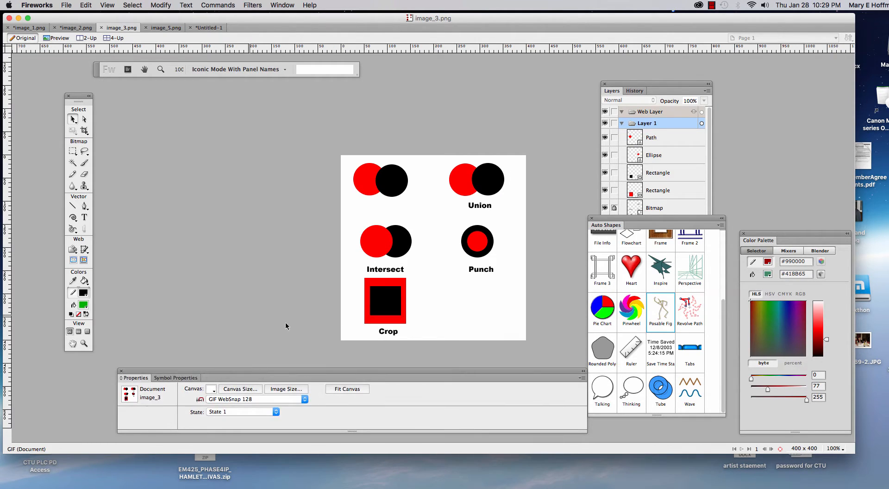
click(592, 218)
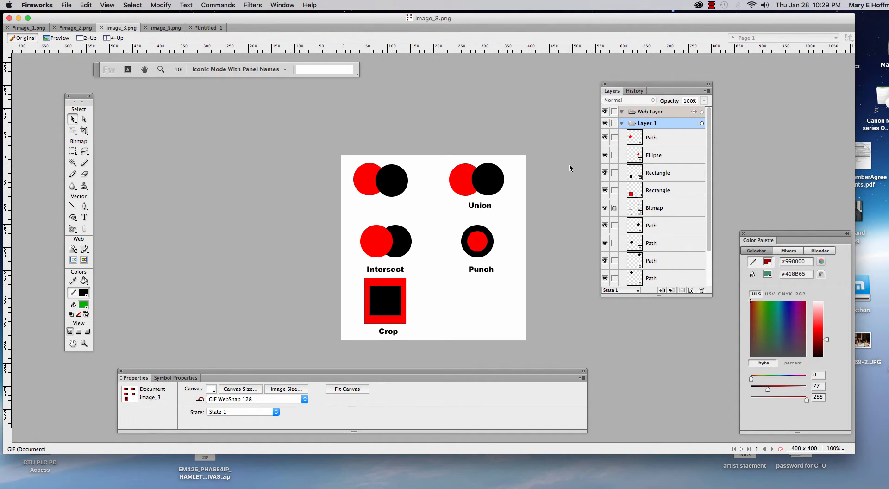
click(84, 343)
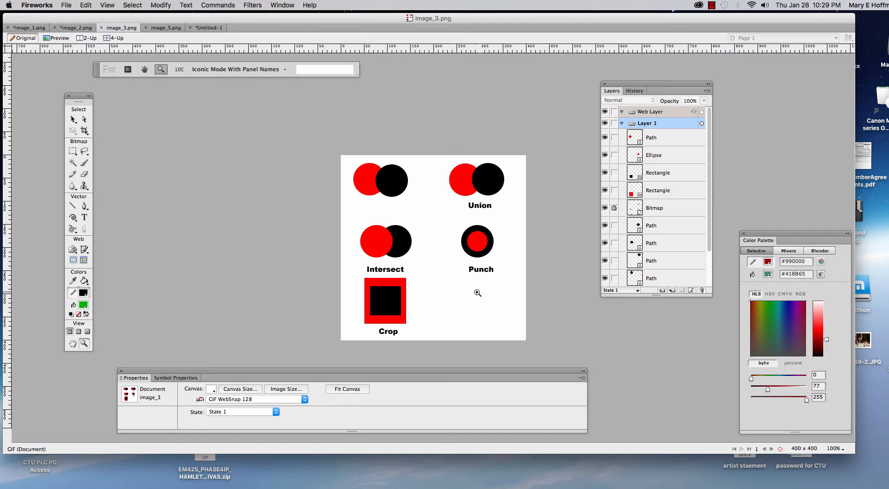
click(478, 293)
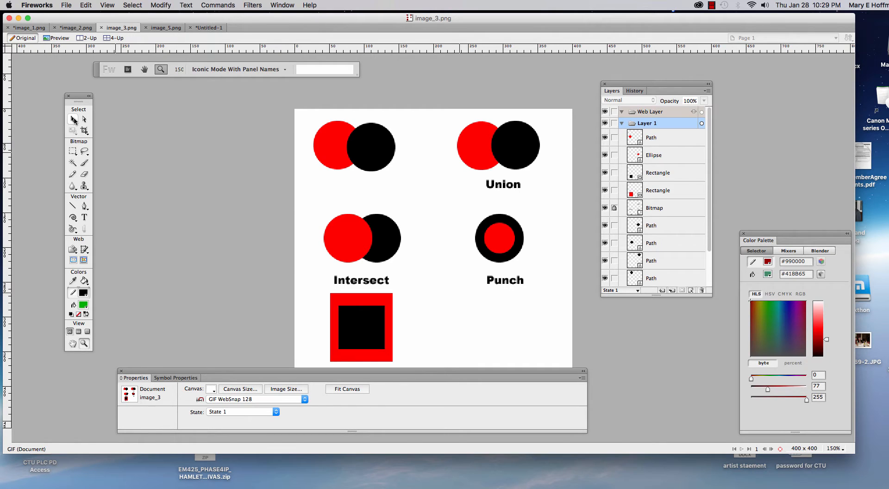
Step: Try moving the top anchor point of the black circle in the unlabelled pair, and revert the point moves through the history
click(73, 120)
drag(297, 117, 406, 181)
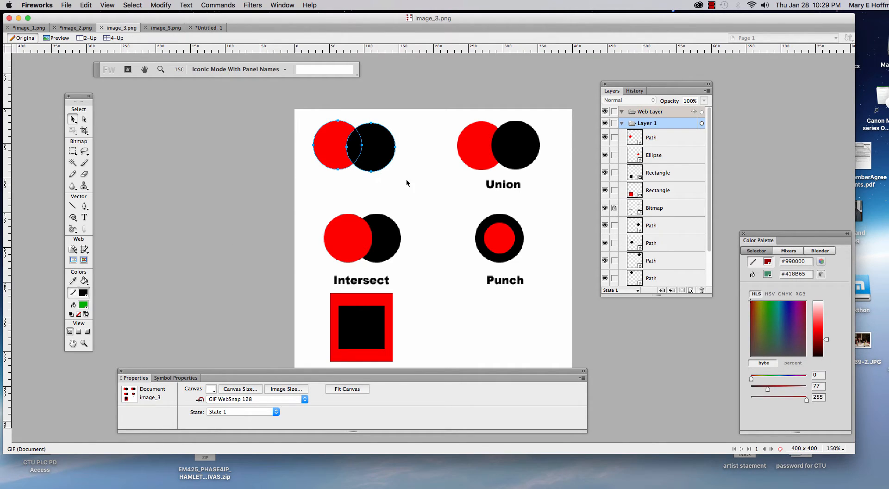
click(402, 148)
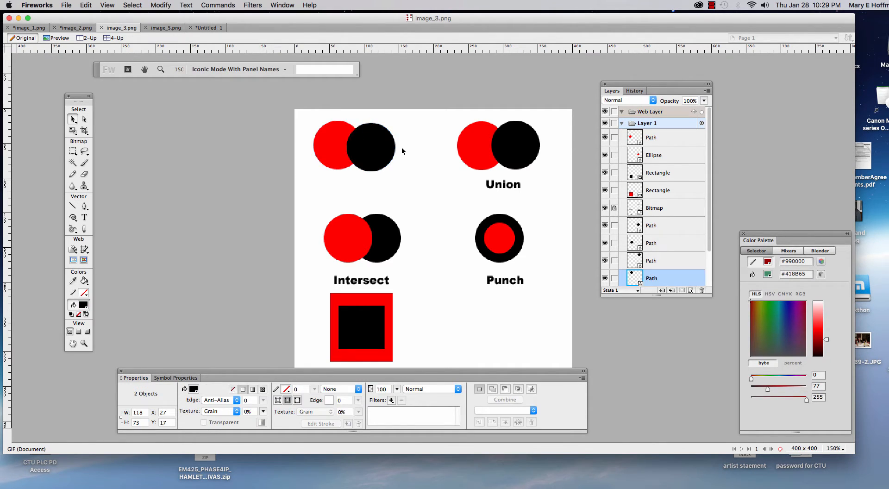
click(376, 128)
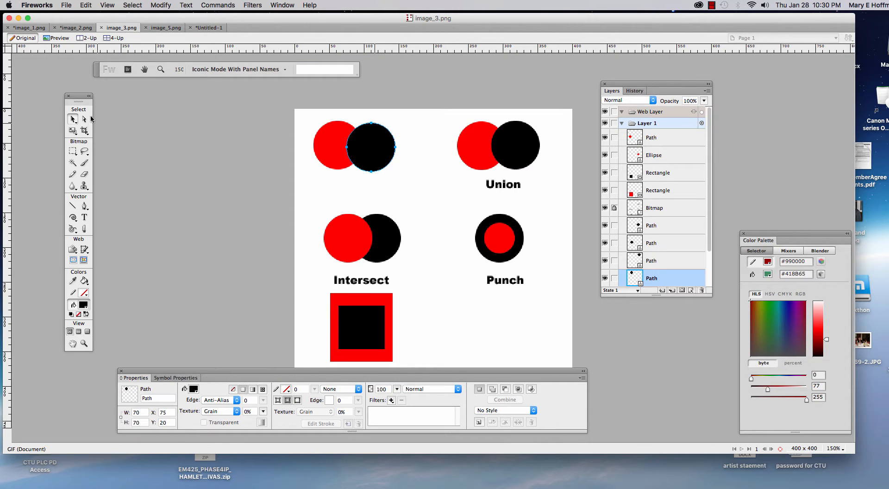
click(84, 119)
click(371, 123)
drag(370, 124, 388, 124)
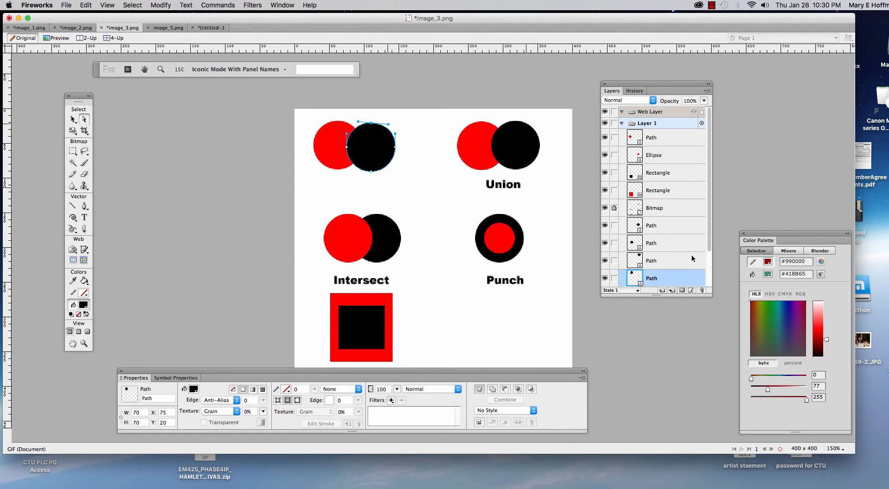
click(633, 91)
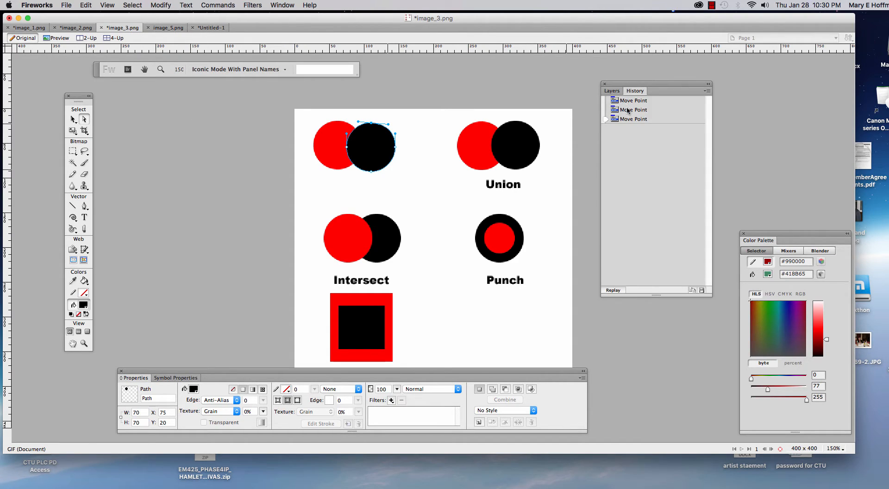
drag(607, 119, 608, 96)
click(624, 101)
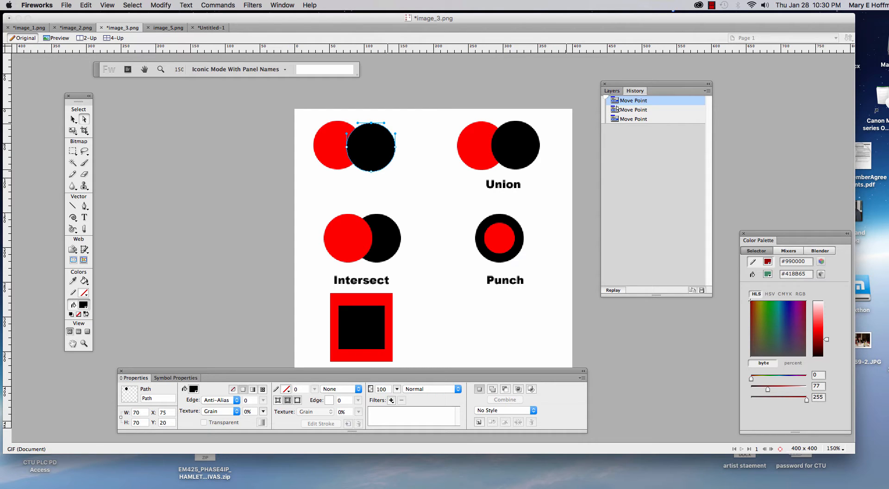
Step: Join the overlapping red and black circles of the unlabelled pair into one composite path
click(387, 121)
drag(303, 123, 403, 185)
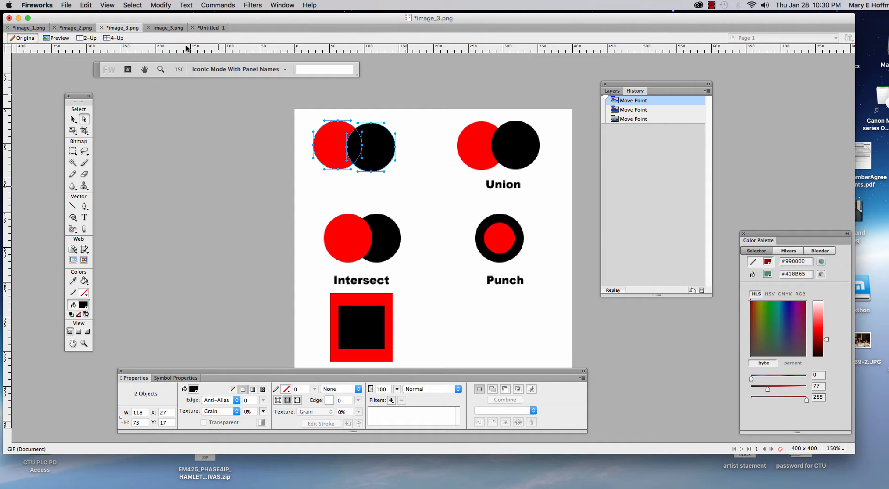
click(161, 5)
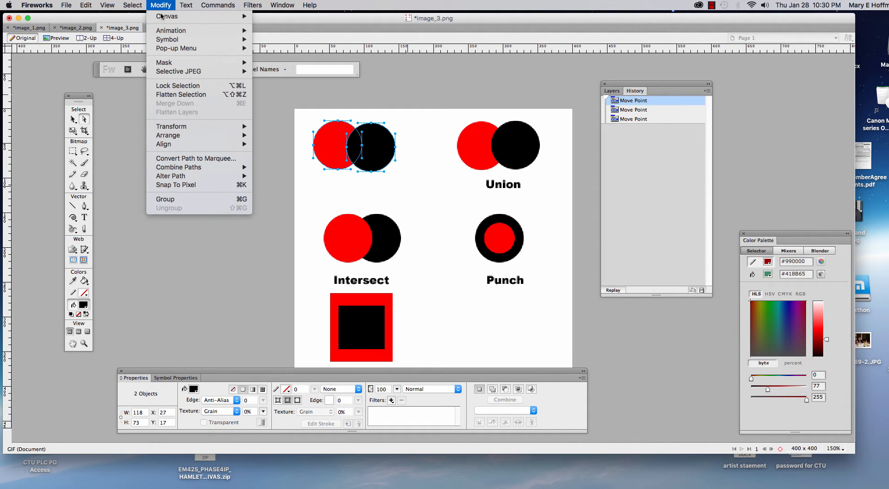
mouse_move(206, 168)
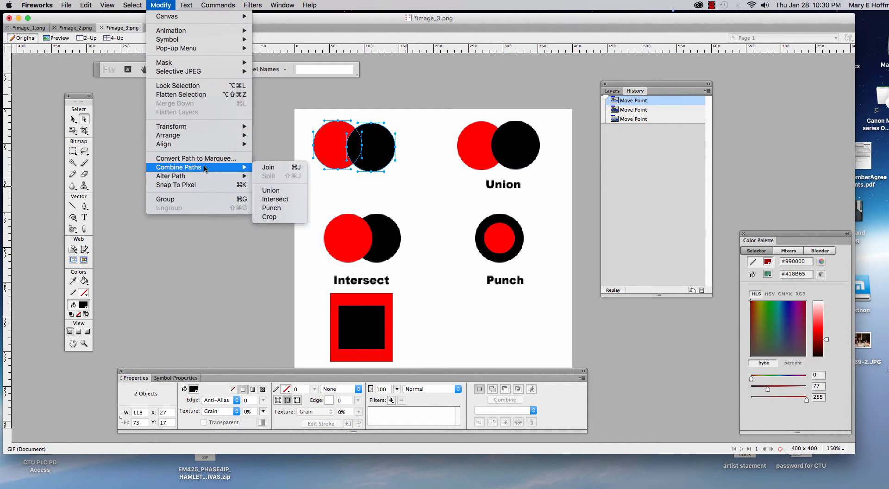
click(269, 168)
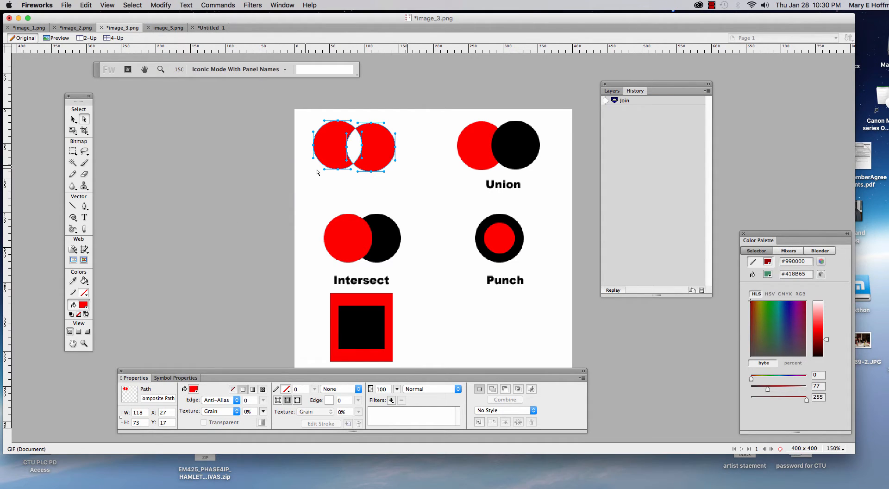
click(435, 179)
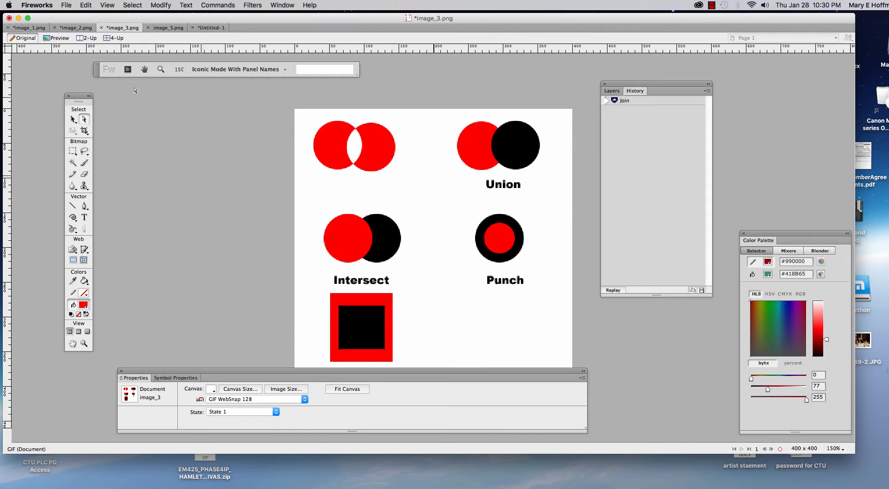
Step: Undo the join of the unlabelled circle pair
click(73, 119)
click(625, 101)
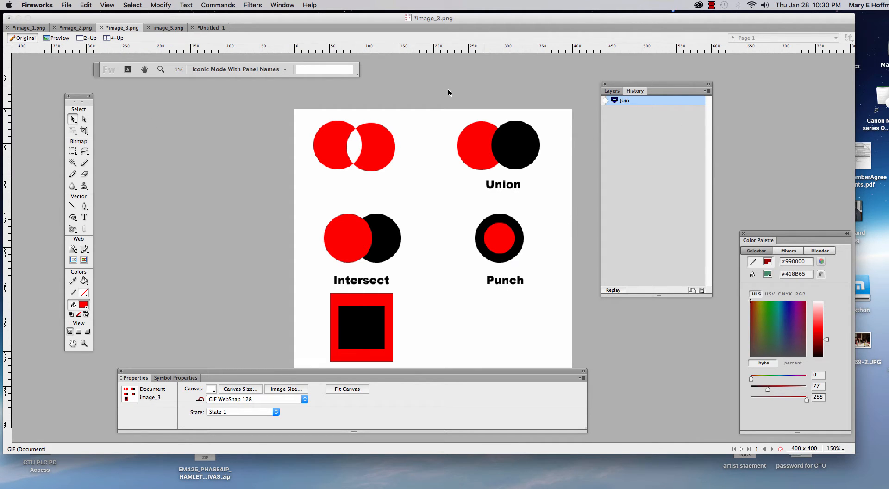
click(92, 7)
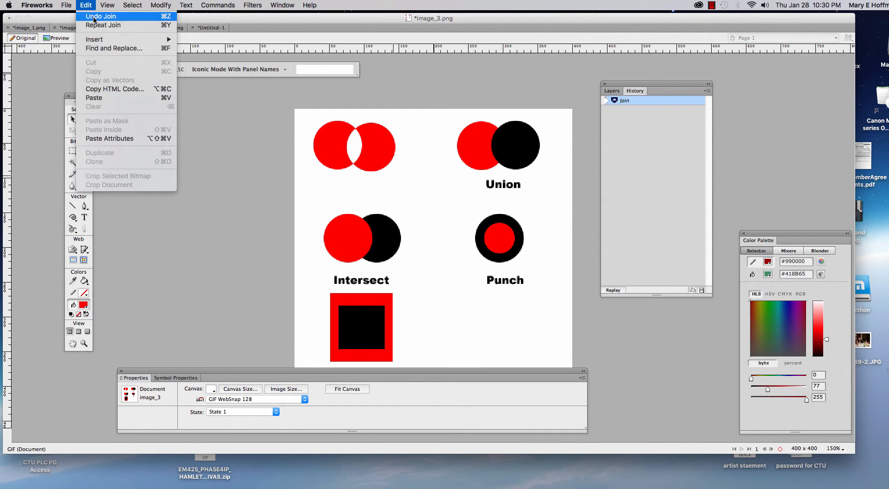
click(97, 17)
click(399, 194)
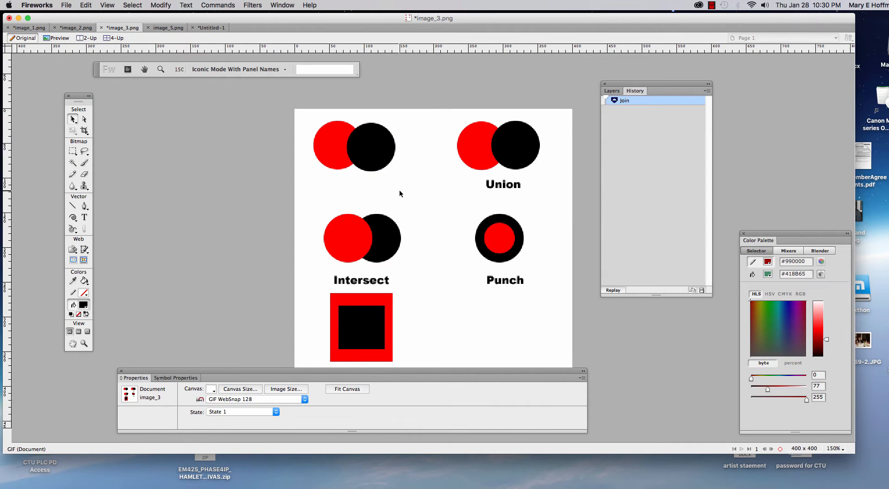
Step: Bring the red circle of the unlabelled pair to the front of the stacking order
click(335, 162)
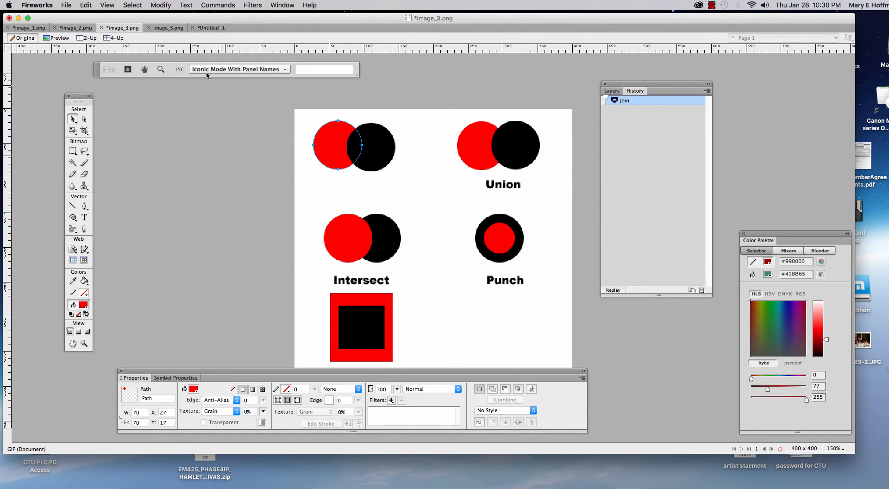
click(165, 6)
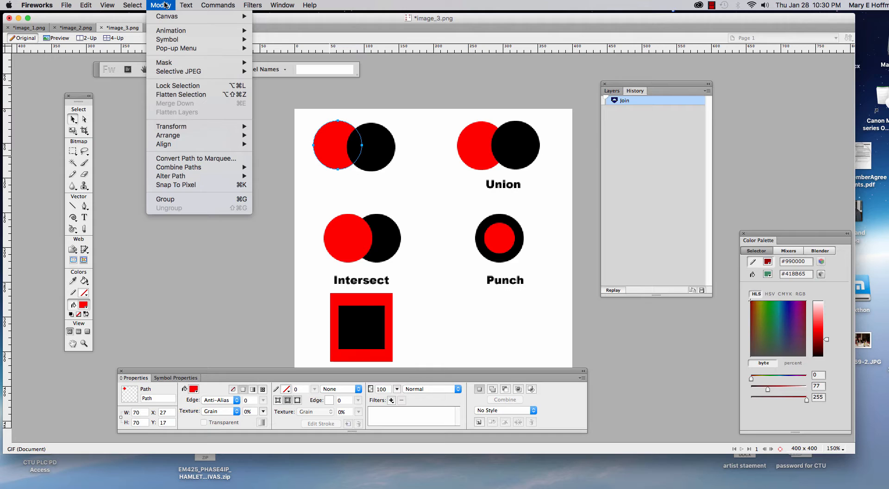
mouse_move(185, 136)
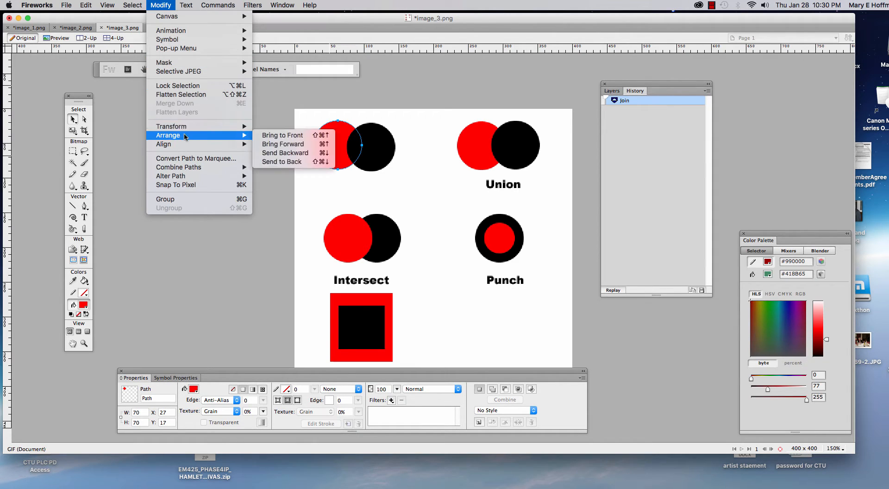
click(285, 135)
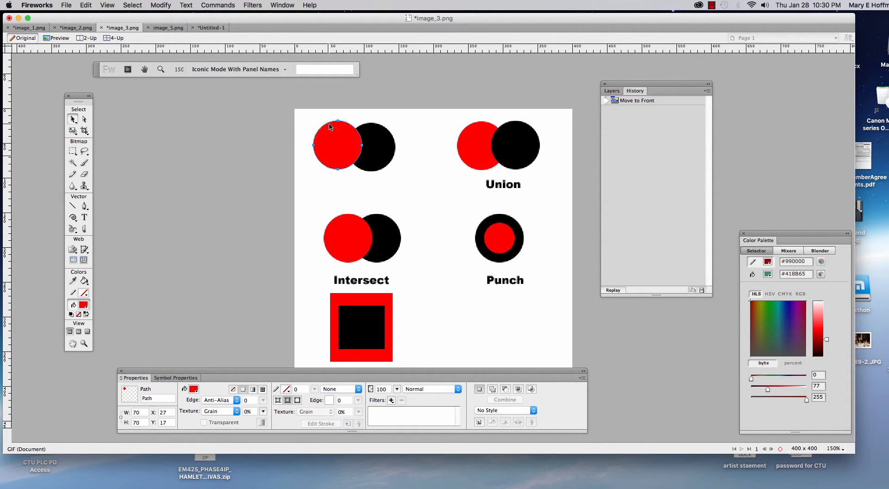
Step: Join the reordered red and black circles of the unlabelled pair with the black circle at the back
drag(303, 117, 410, 185)
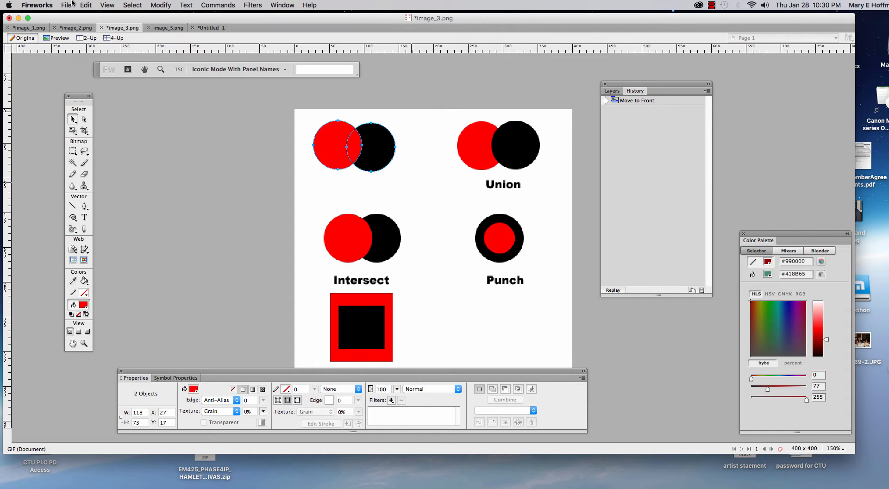
click(160, 5)
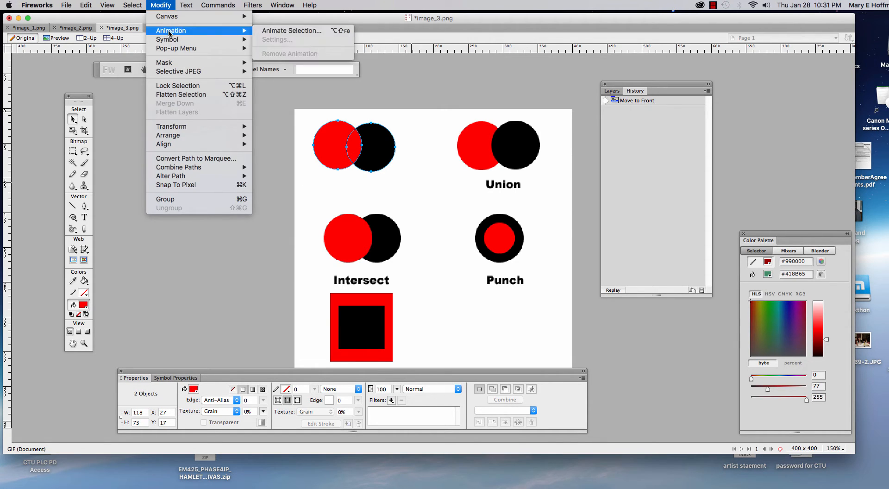
mouse_move(195, 167)
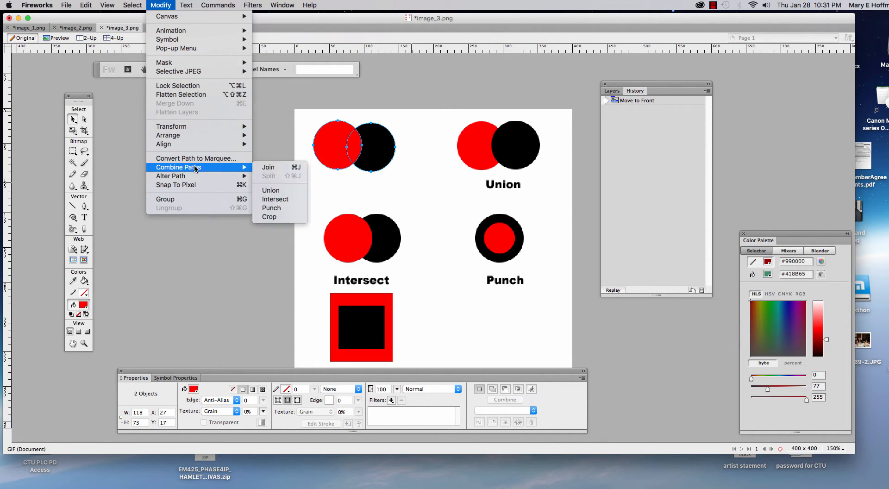
click(288, 168)
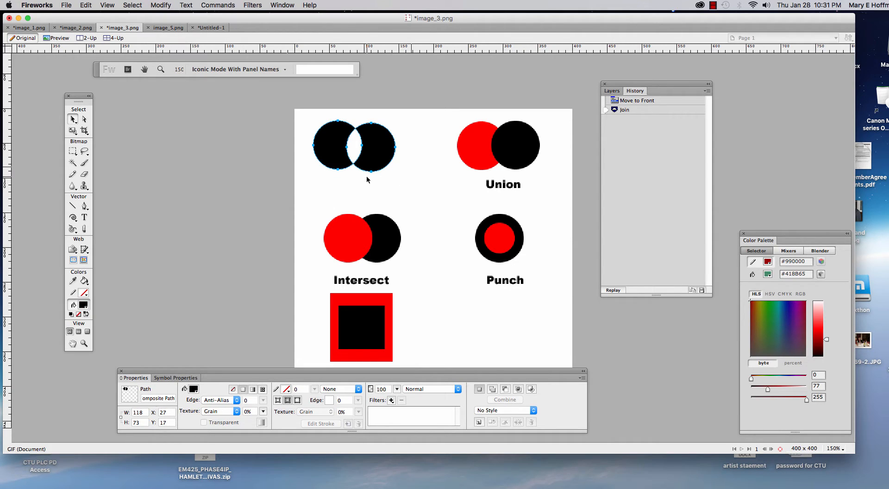
Step: Combine the red and black circles above the Union label into a single path using Union
drag(445, 122, 569, 175)
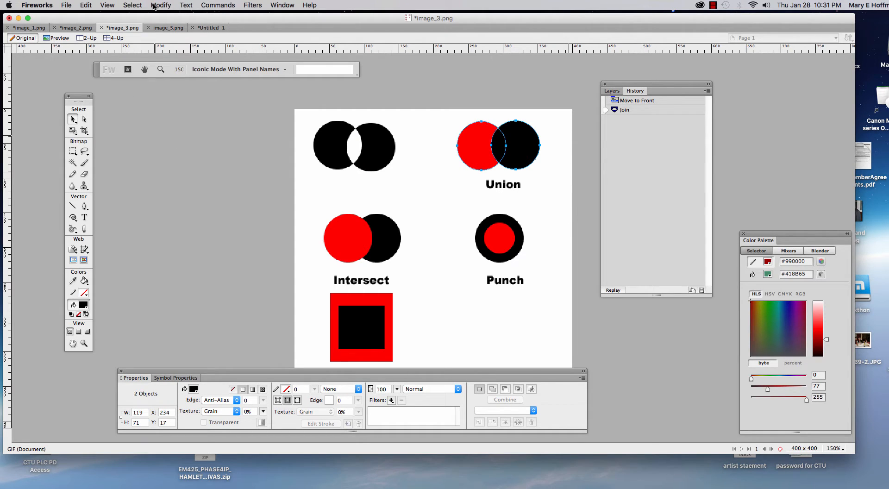
click(463, 178)
click(474, 147)
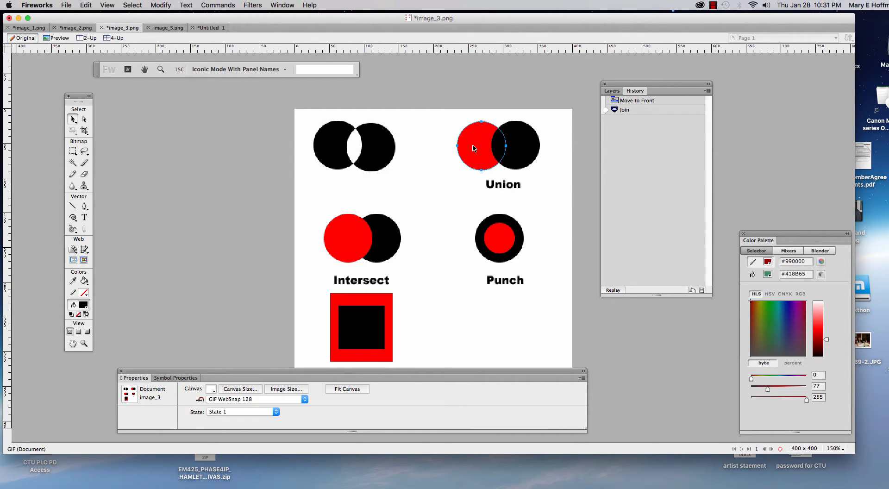
drag(442, 125, 568, 179)
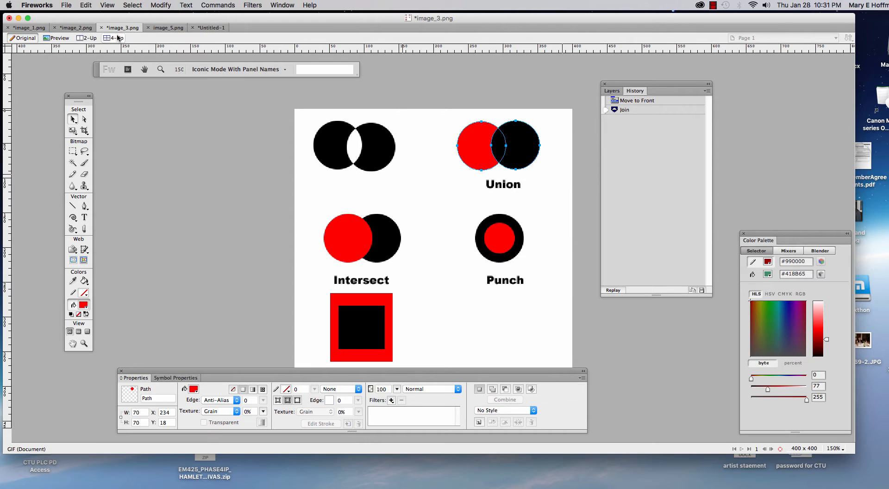
click(160, 5)
mouse_move(192, 169)
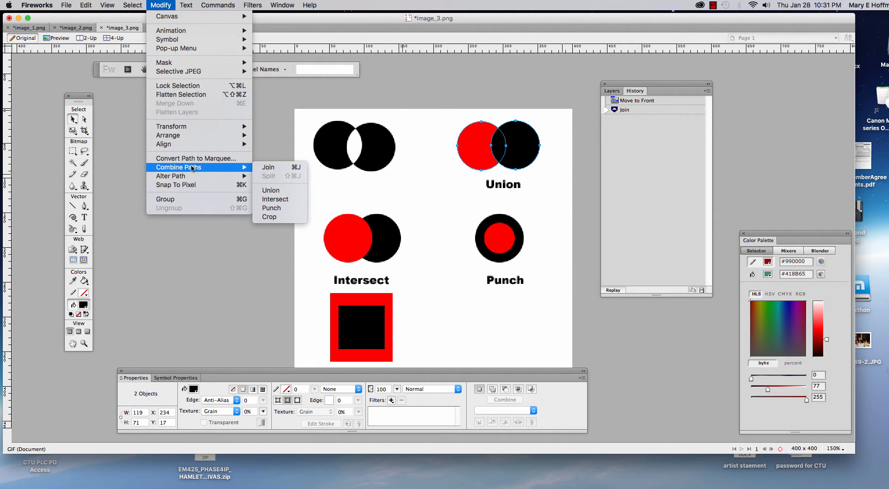
click(276, 191)
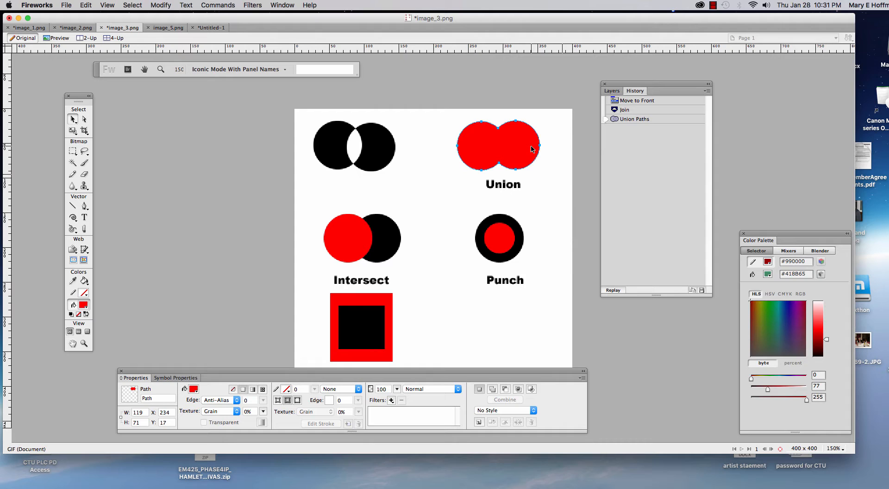
Step: Examine the anchor points along the outline of the merged shape above the Union label with the Subselection tool
click(83, 119)
click(483, 124)
click(515, 121)
click(482, 170)
click(558, 119)
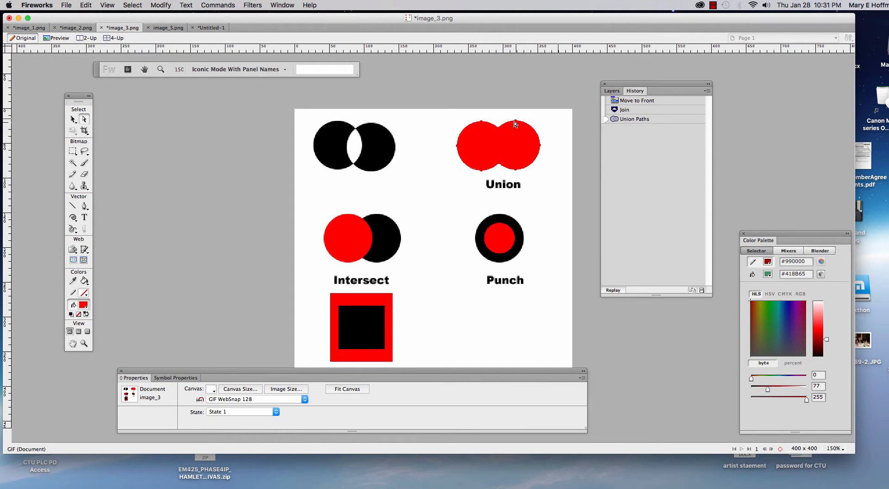
click(482, 152)
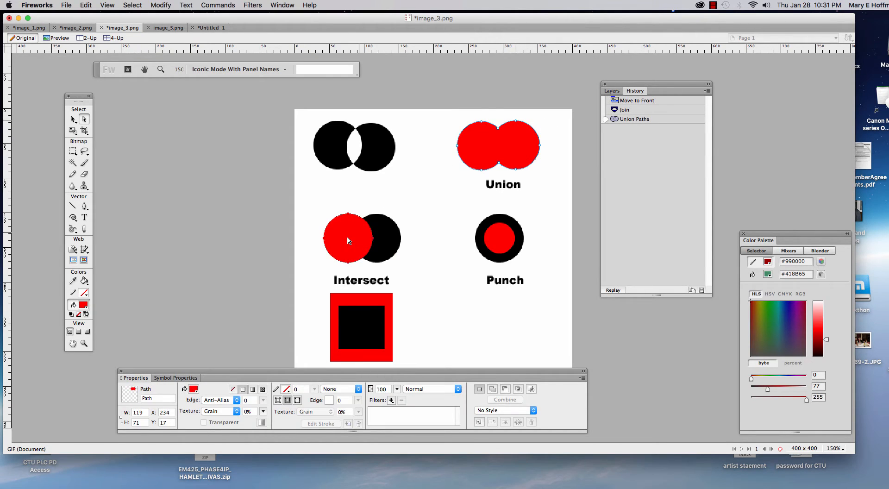
Step: Reduce the overlapping red and black circles above the Intersect label to their shared area using Intersect
drag(316, 205, 418, 270)
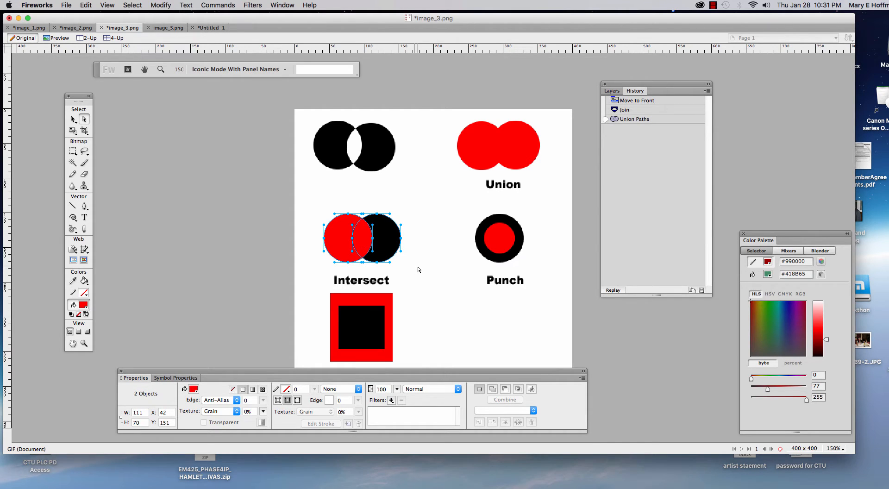
click(166, 6)
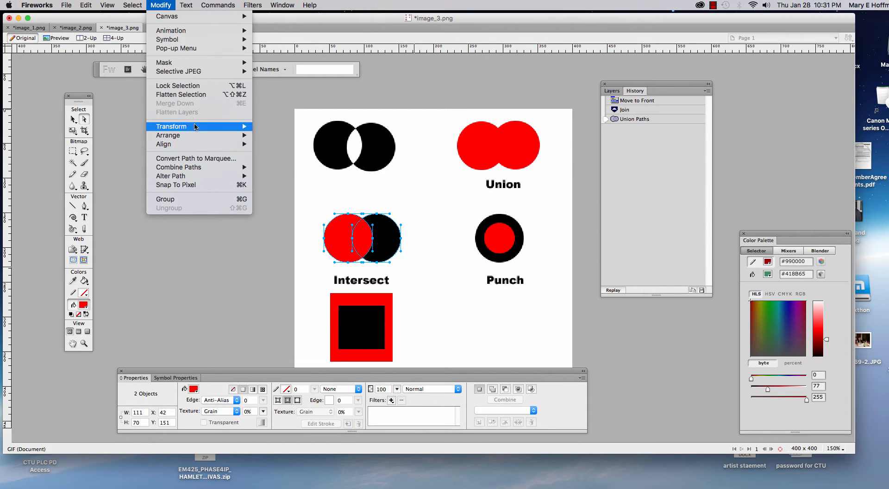
mouse_move(197, 134)
mouse_move(205, 172)
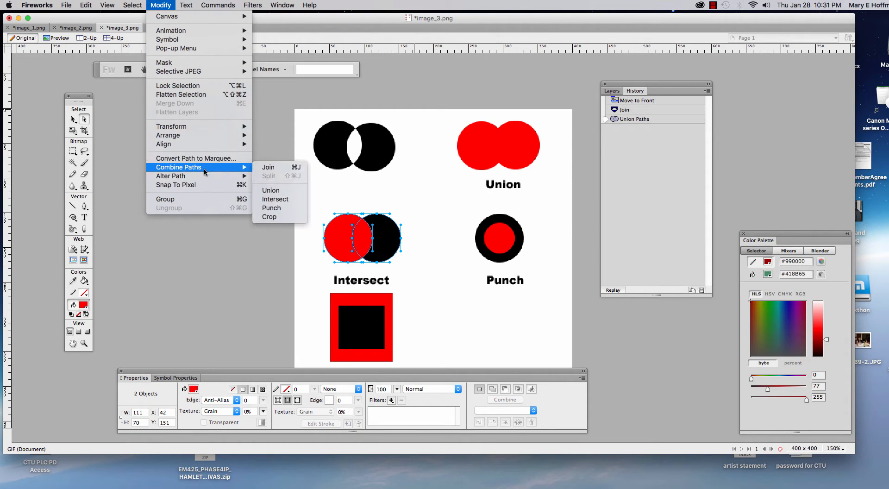
click(288, 199)
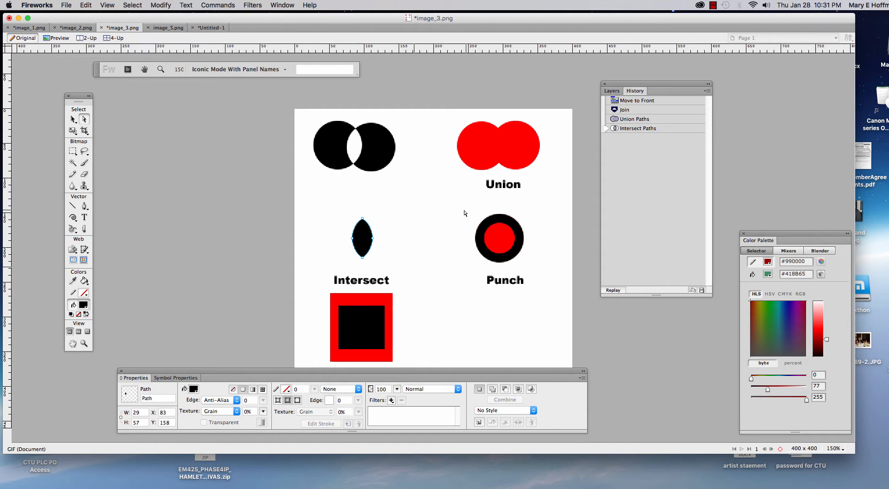
Step: Cut the small red circle out of the black circle above the Punch label using Punch, and clear the selection
drag(463, 209, 536, 270)
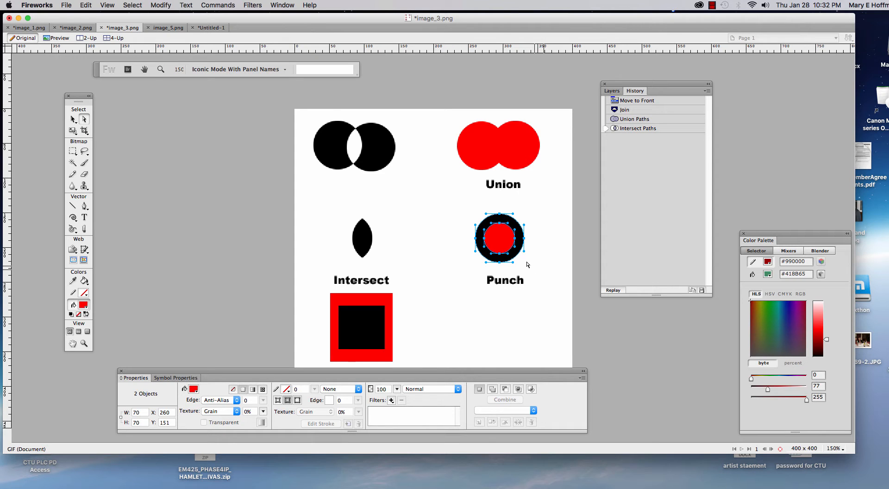
click(160, 5)
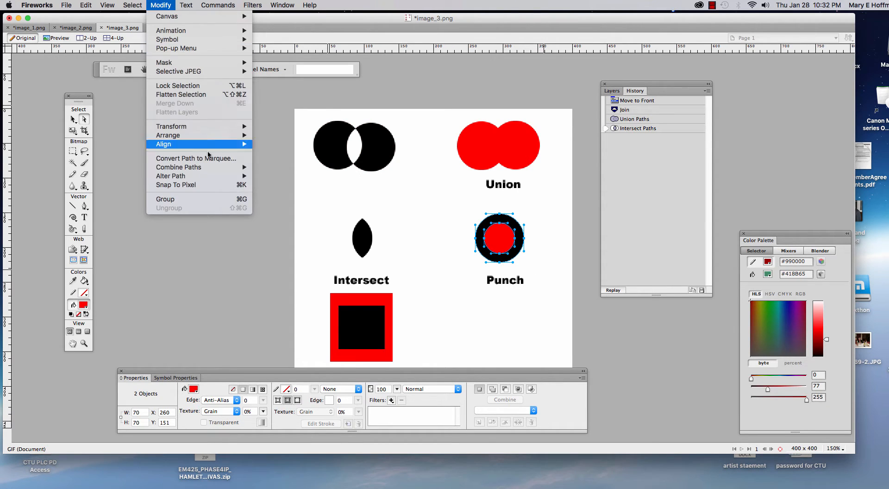
mouse_move(213, 172)
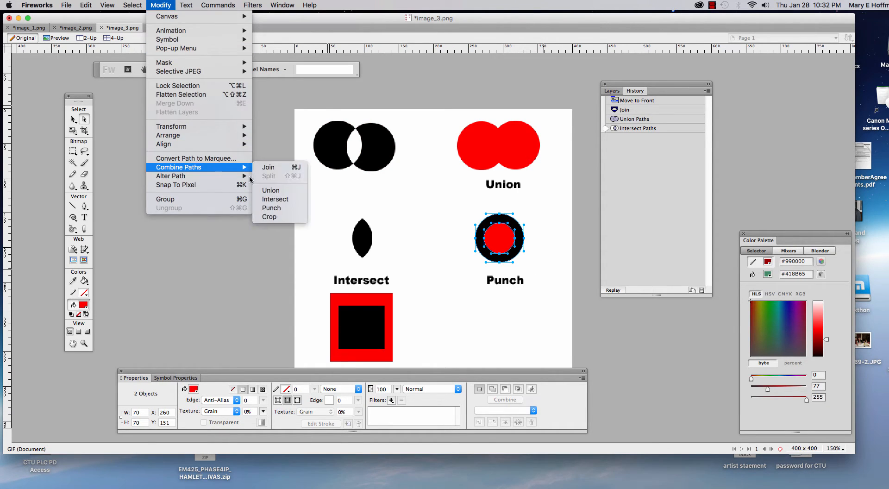
click(281, 209)
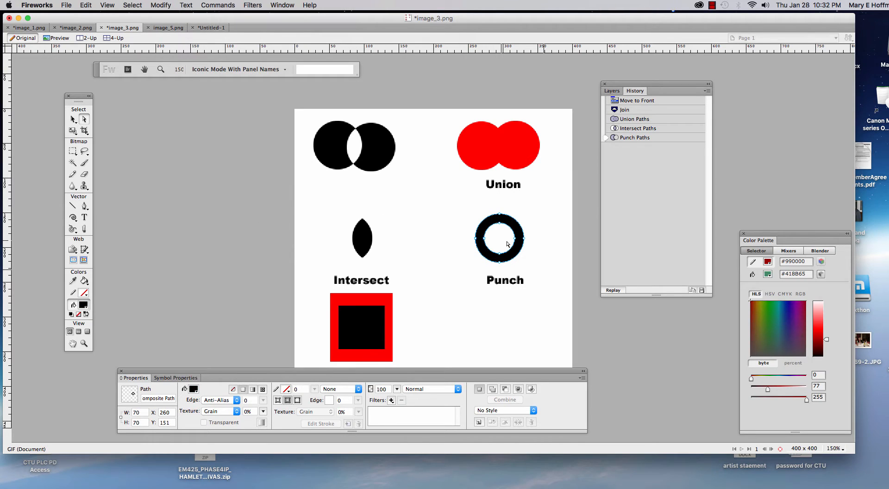
click(538, 242)
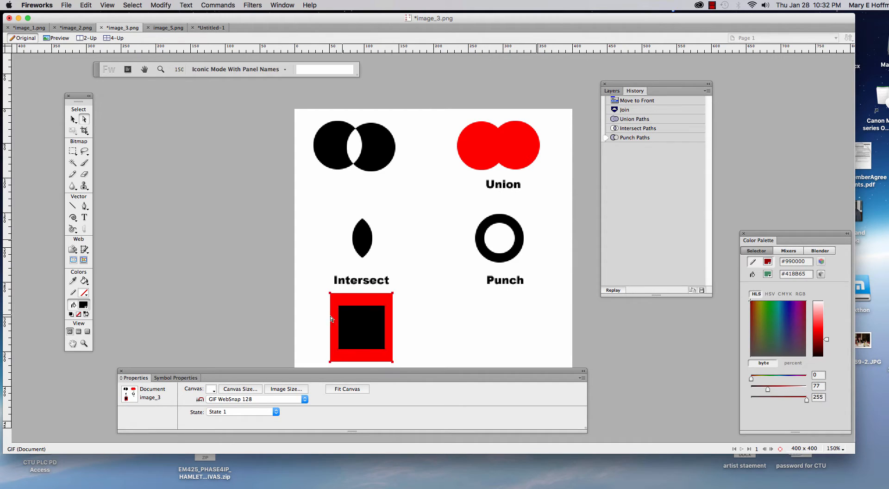
Step: Uncover the Crop label and combine the red and black rectangles above it using Crop
drag(318, 373, 311, 402)
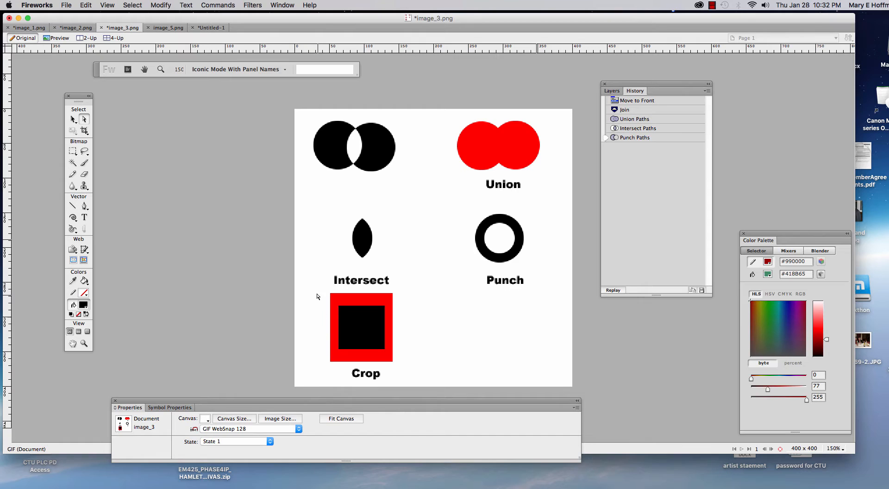
drag(318, 296, 422, 364)
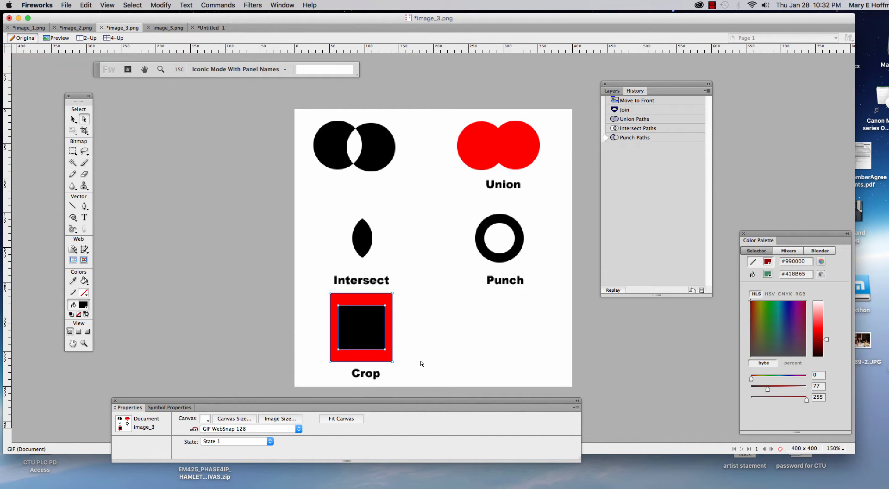
click(160, 6)
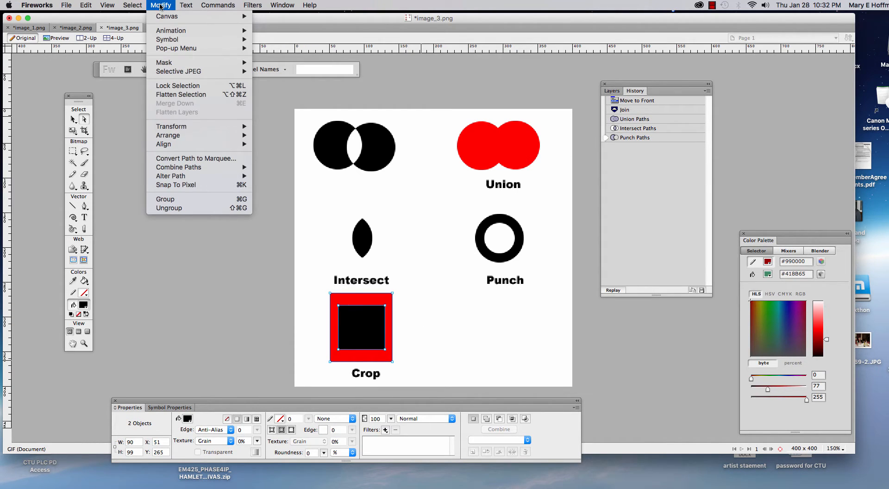
mouse_move(208, 169)
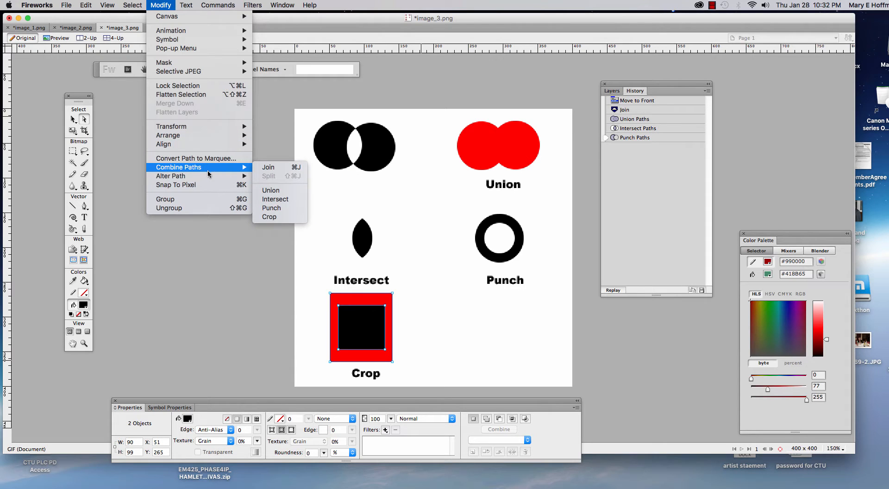
click(283, 218)
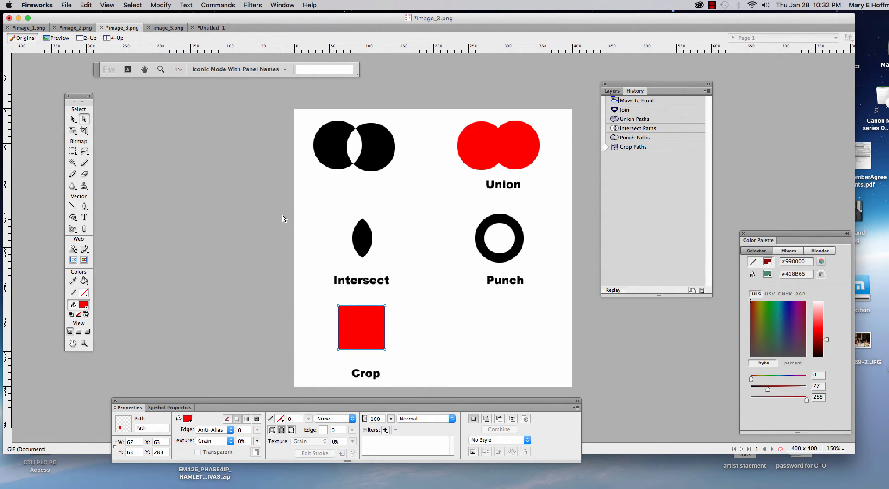
Step: Create a new white document 600 by 600 pixels with a resolution of 72 pixels per inch
click(66, 6)
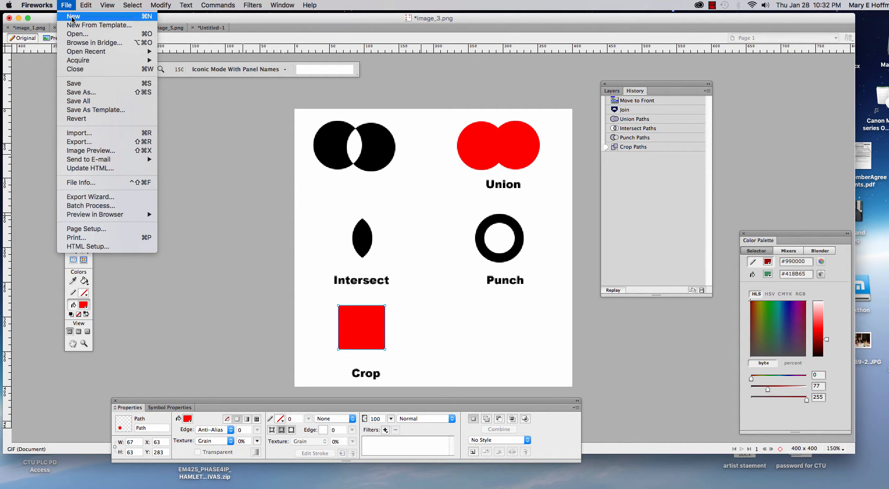
click(72, 19)
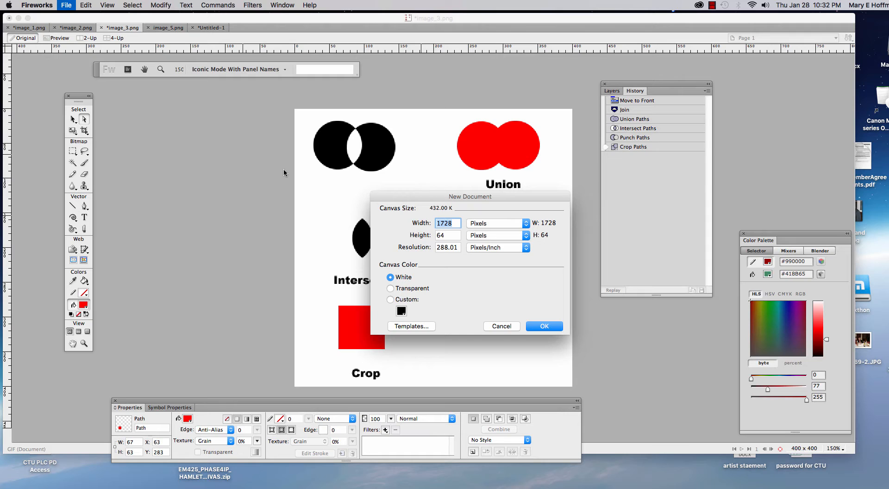
double_click(457, 249)
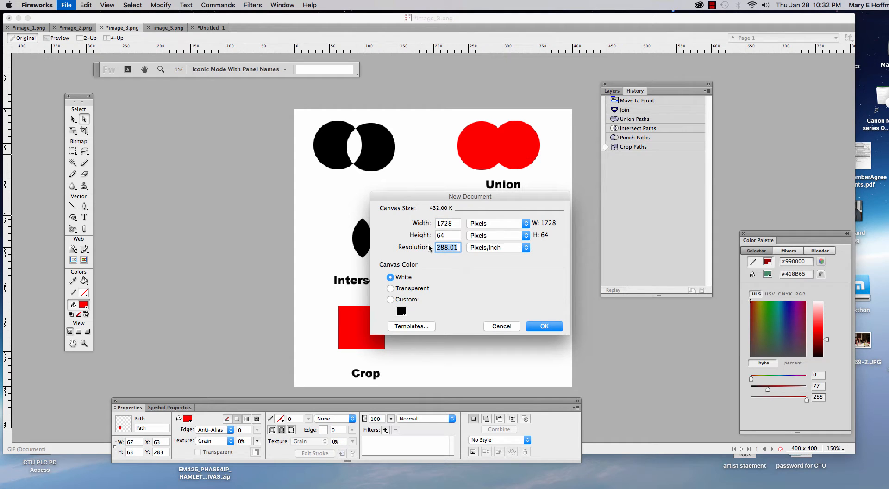
text(72)
double_click(452, 222)
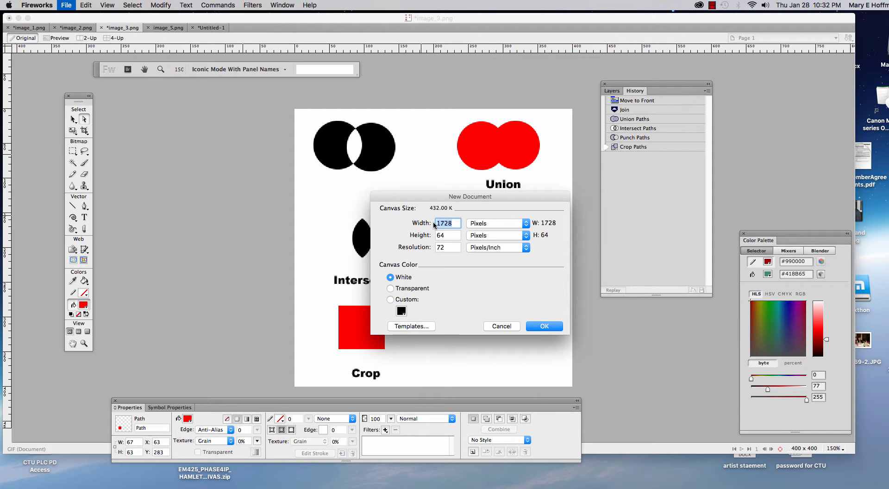
text(600)
key(Tab)
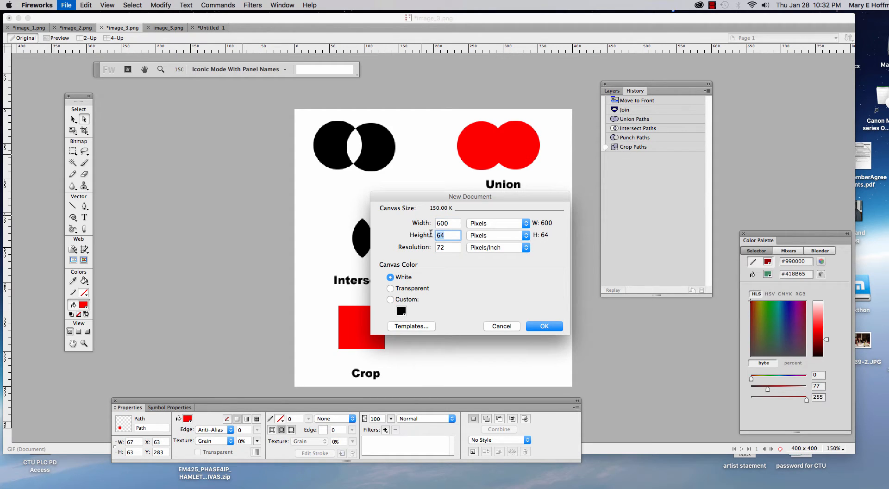
text(600)
click(545, 326)
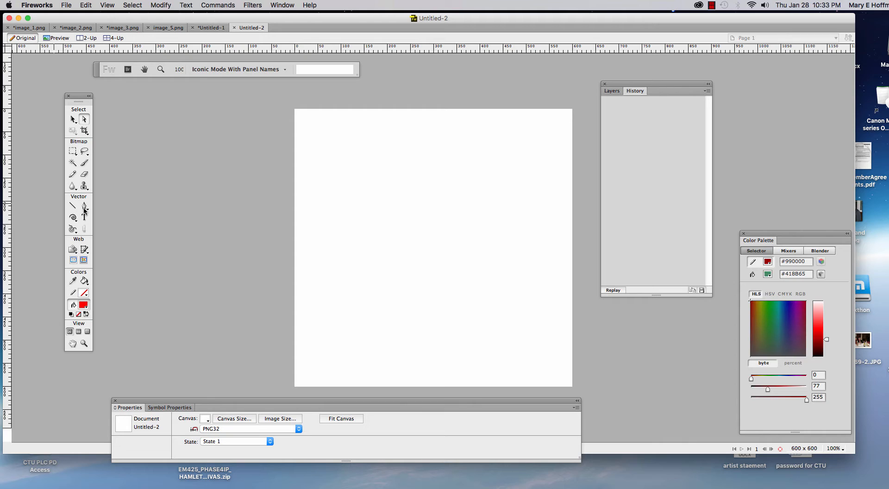
Step: Move the tool palette closer to the canvas and set up the Pen tool with a black stroke 6 pixels wide
drag(78, 96, 173, 104)
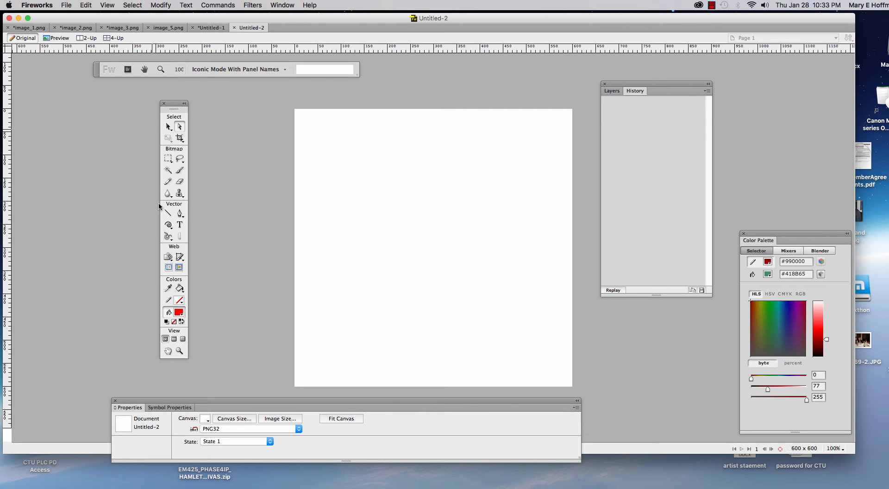
click(180, 216)
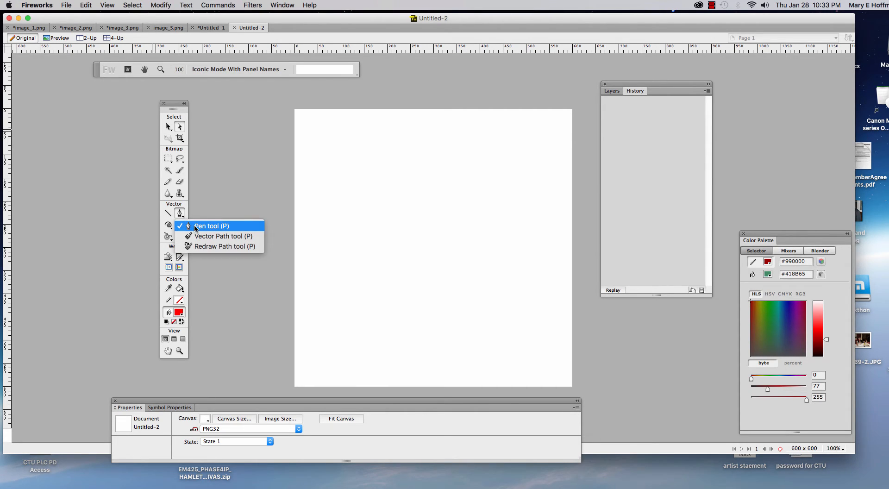
click(196, 226)
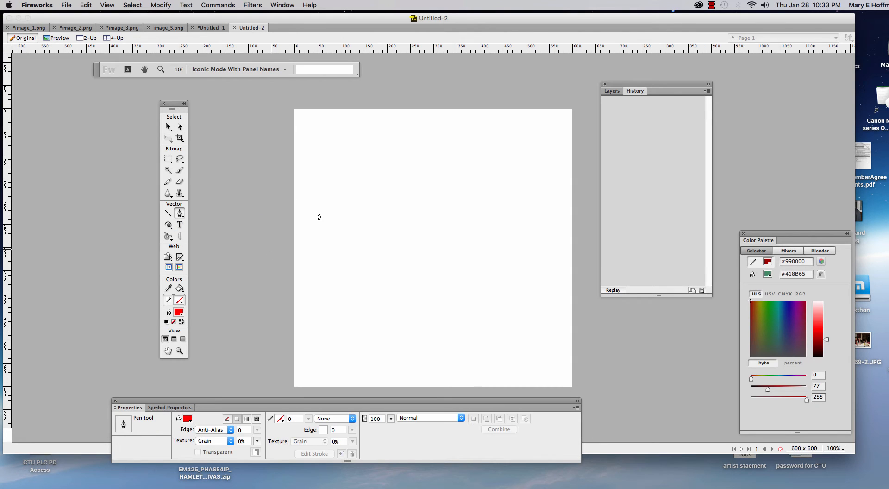
click(180, 301)
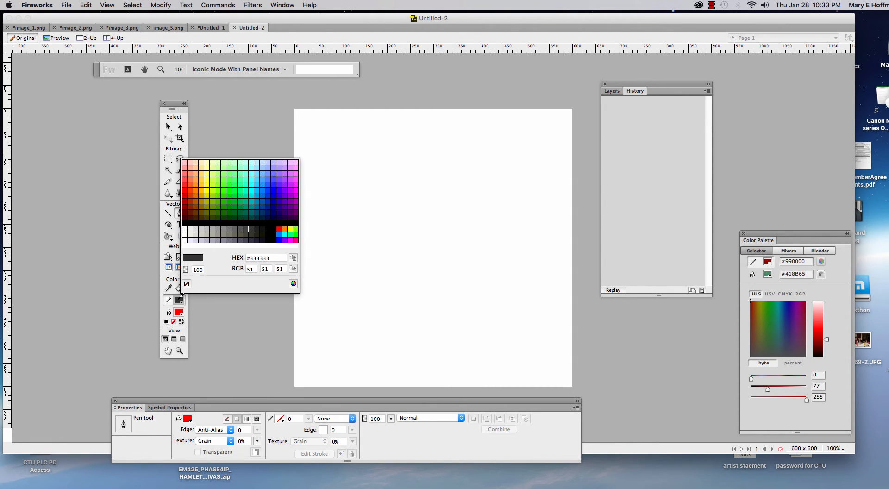
click(185, 224)
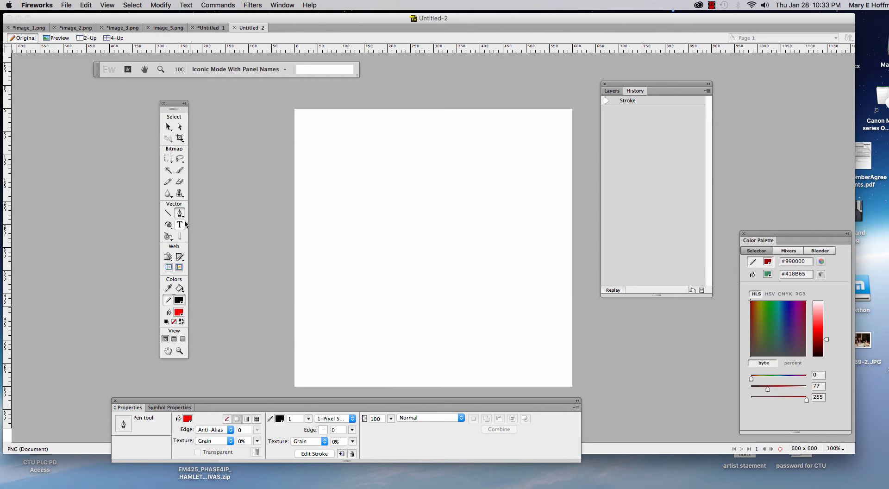
click(308, 418)
drag(309, 421, 310, 420)
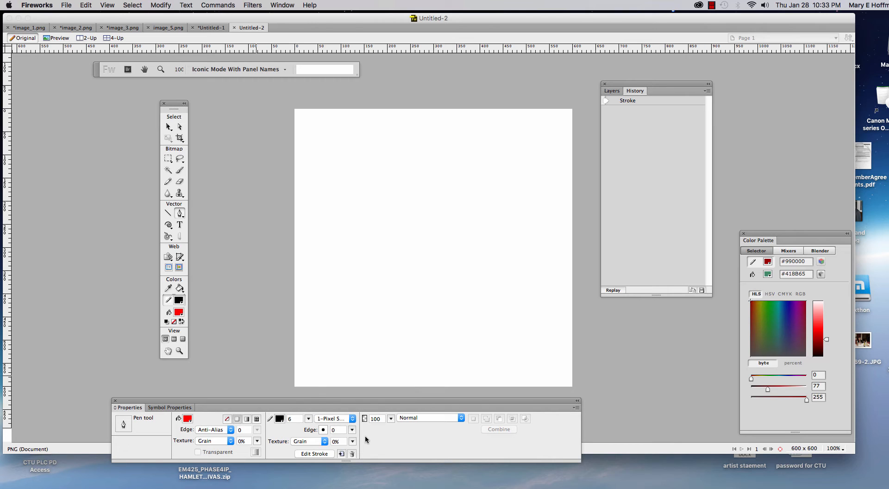
Step: Draw an open C-shaped Pen path about 178 by 303 pixels near the canvas centre and fill it with dark blue
click(434, 156)
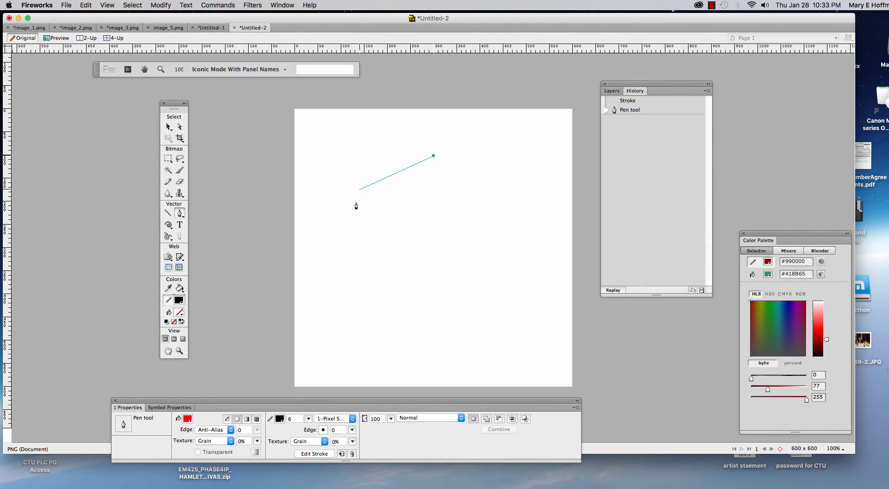
drag(358, 189, 357, 247)
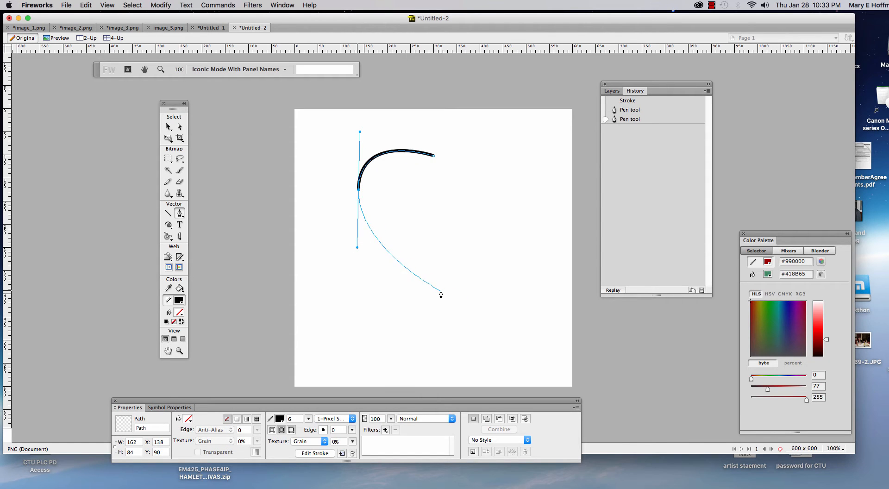
drag(441, 291, 457, 291)
click(441, 292)
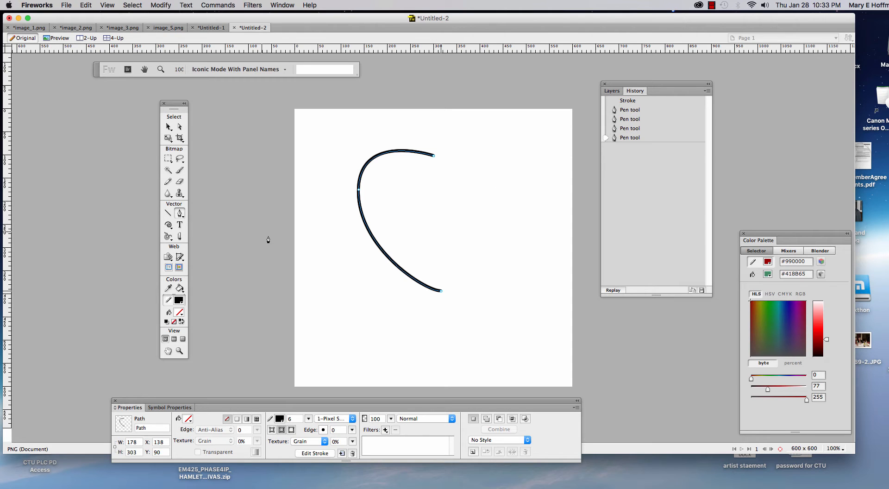
click(179, 314)
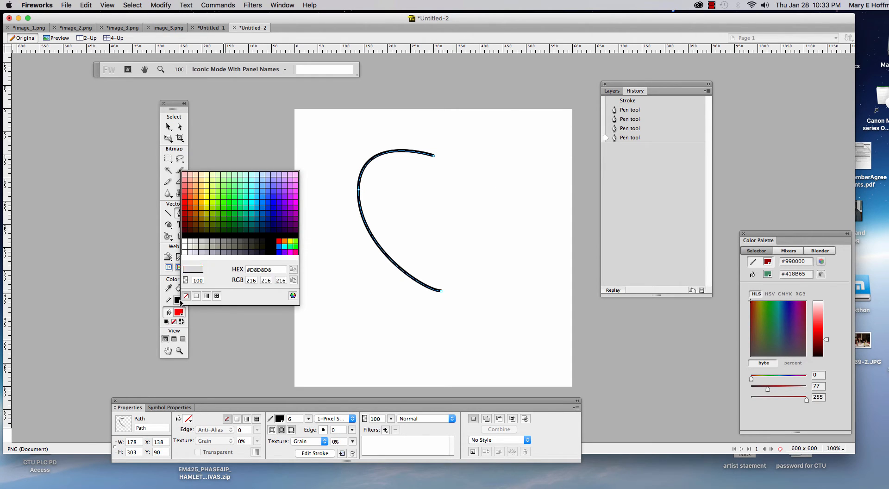
click(274, 224)
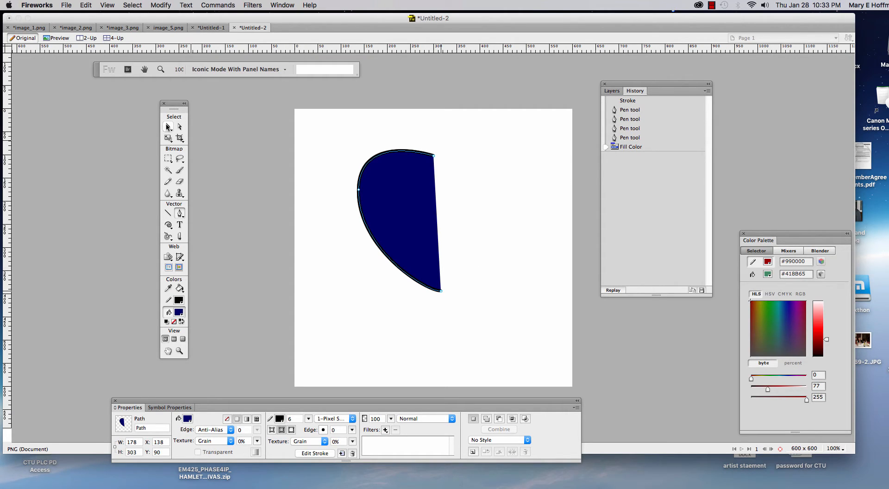
Step: Delete the dark blue C-shaped path from the canvas
click(168, 126)
drag(327, 140, 499, 303)
key(Delete)
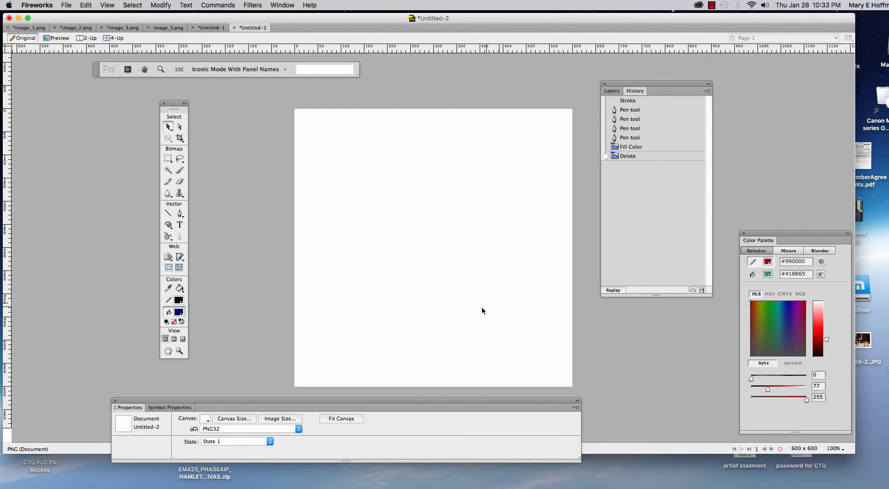
Step: Draw a closed four-sided straight-edged Pen path about 313 by 236 pixels near the canvas centre and fill it with purple
click(179, 214)
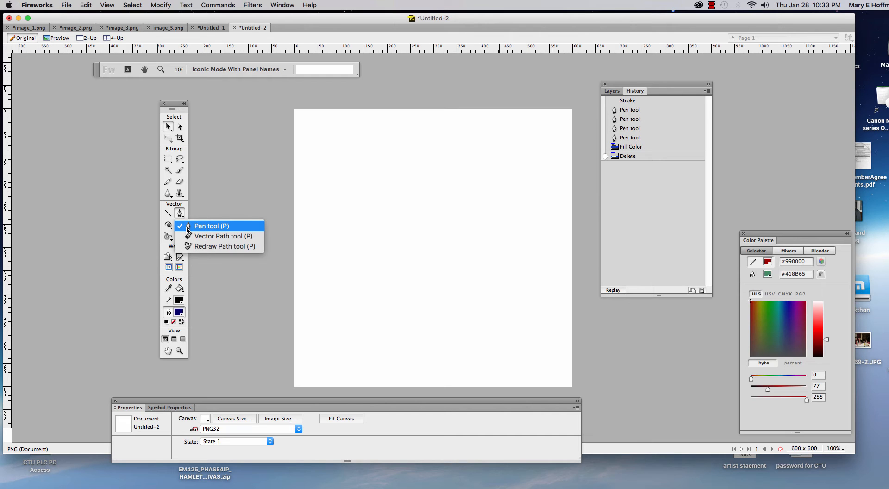
click(208, 227)
click(353, 170)
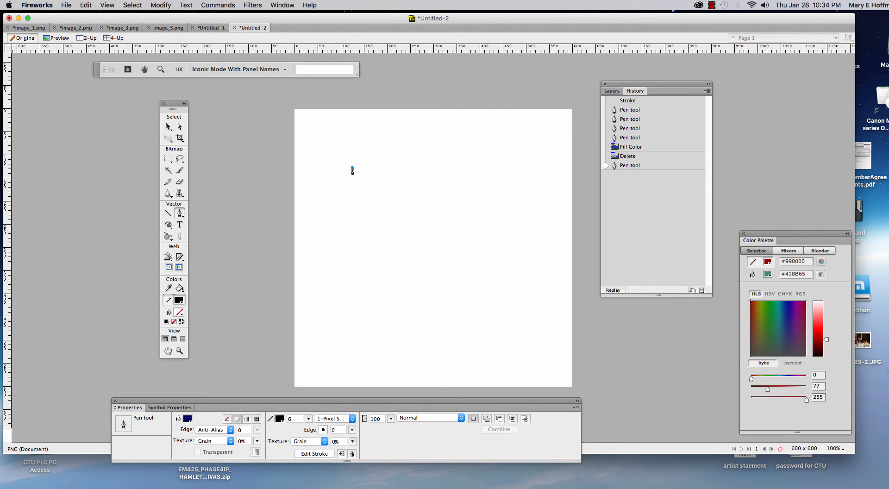
click(498, 168)
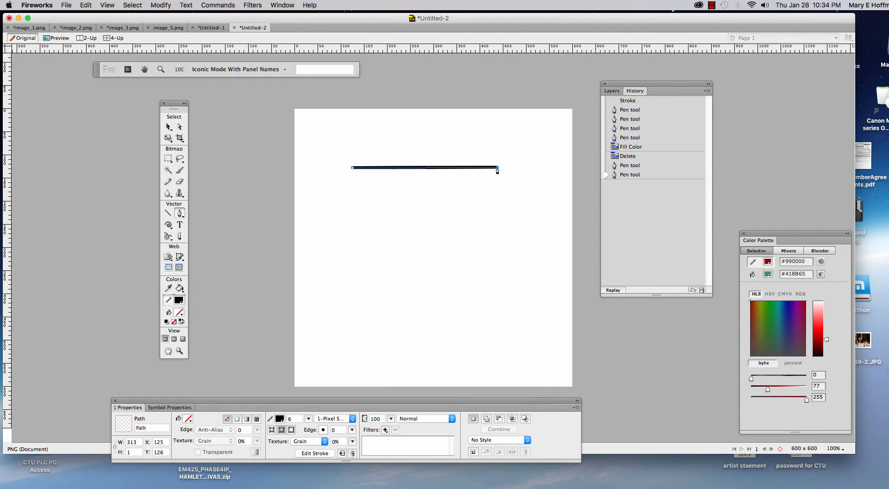
click(498, 264)
click(352, 277)
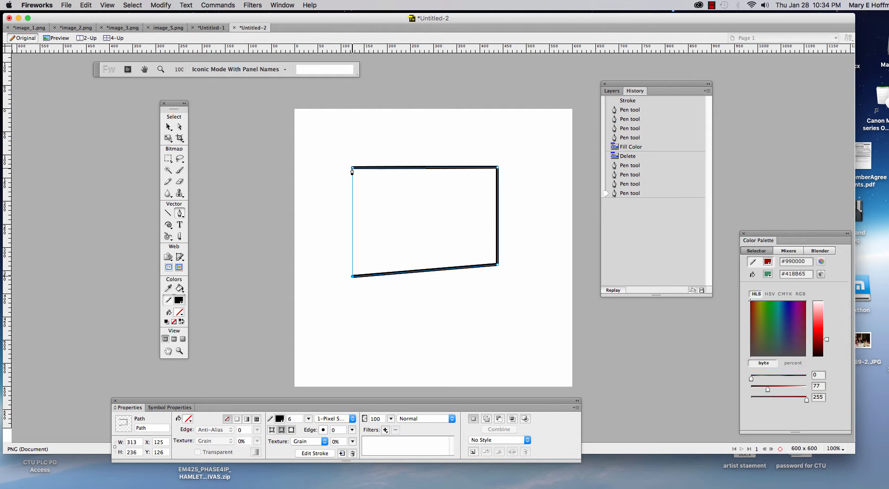
click(352, 171)
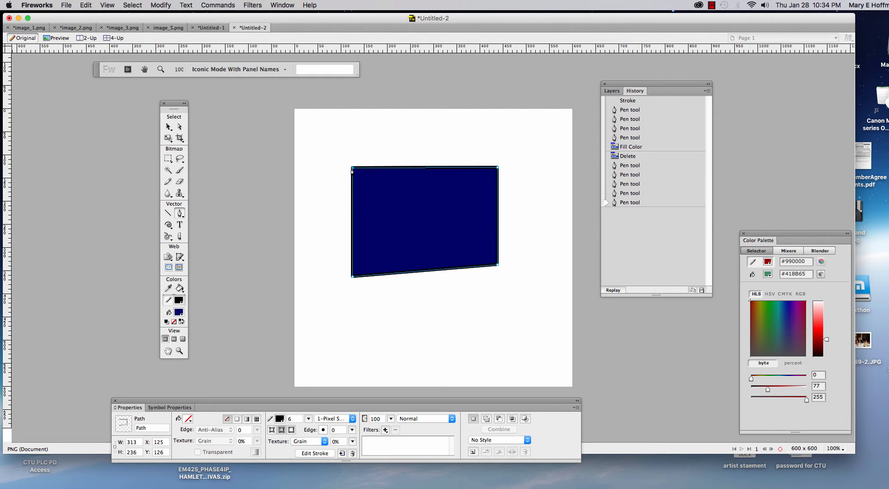
click(179, 313)
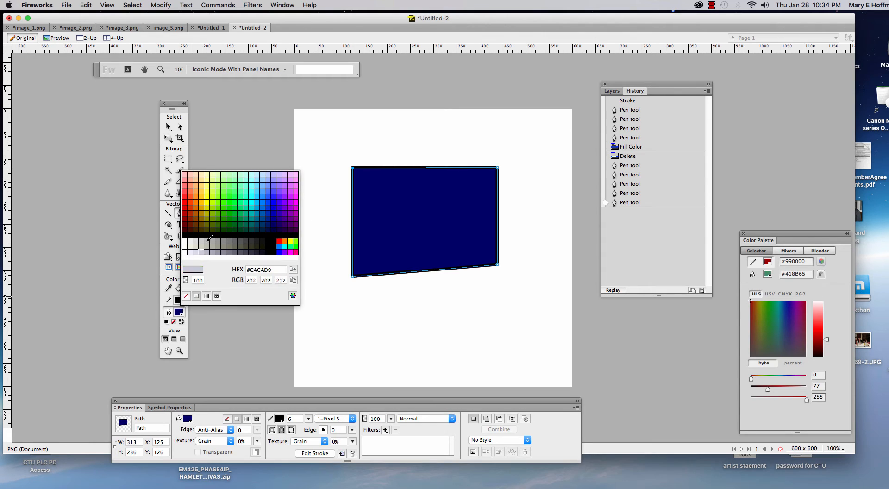
click(297, 207)
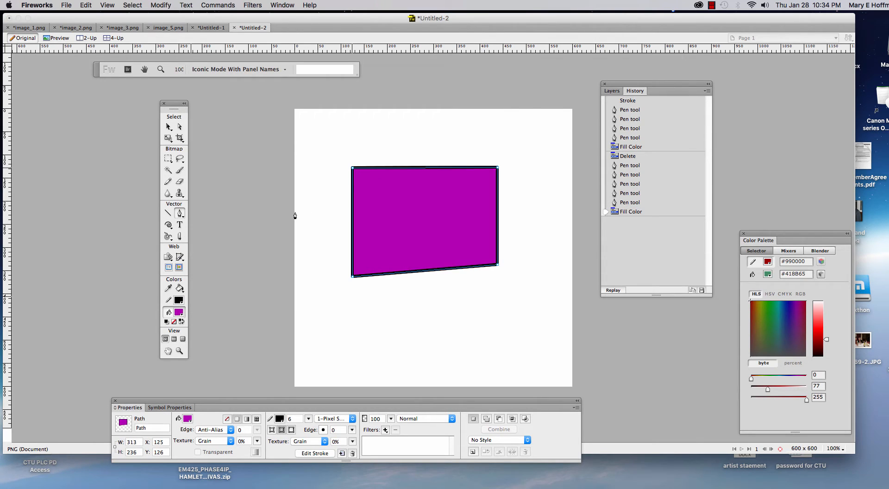
Step: Reshape the purple quadrilateral to about 234 by 264 pixels by moving its corner points individually with the Subselection tool
click(180, 128)
drag(354, 168, 324, 158)
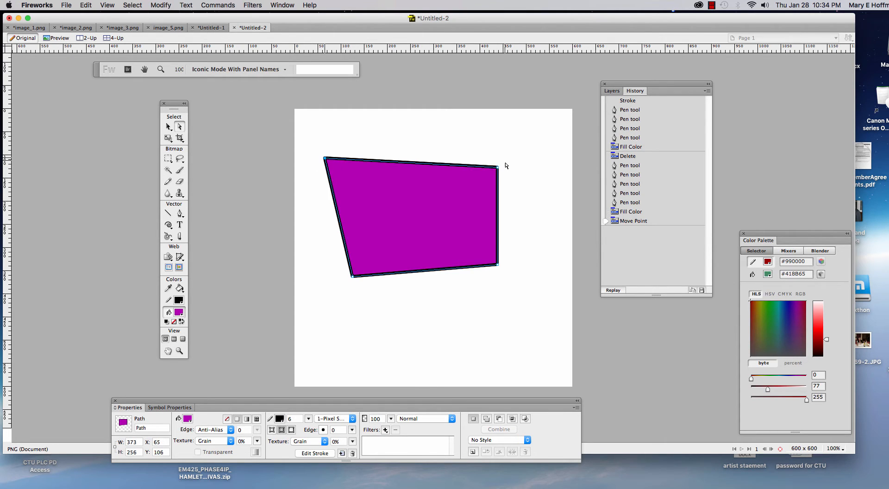
drag(498, 170, 450, 193)
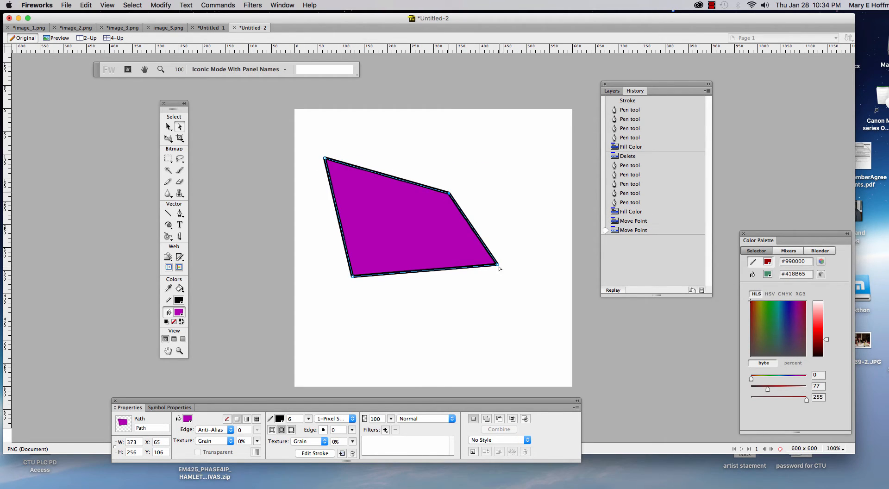
drag(498, 265, 525, 233)
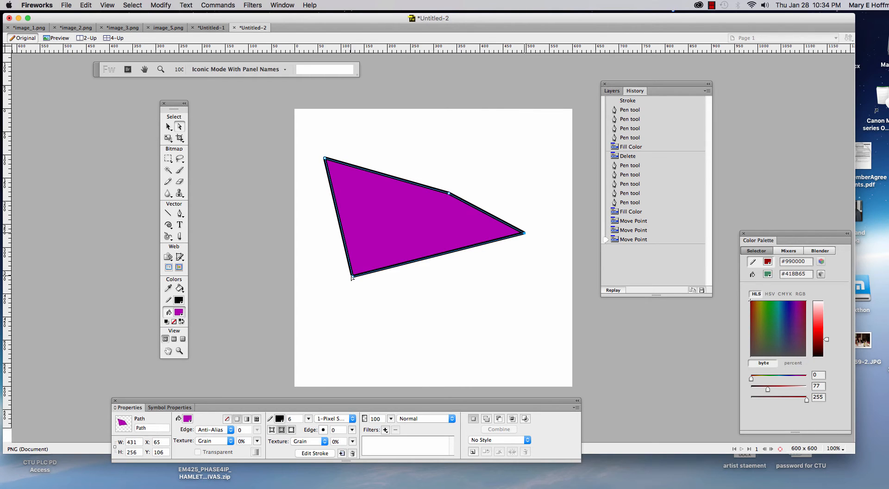
drag(353, 276, 390, 286)
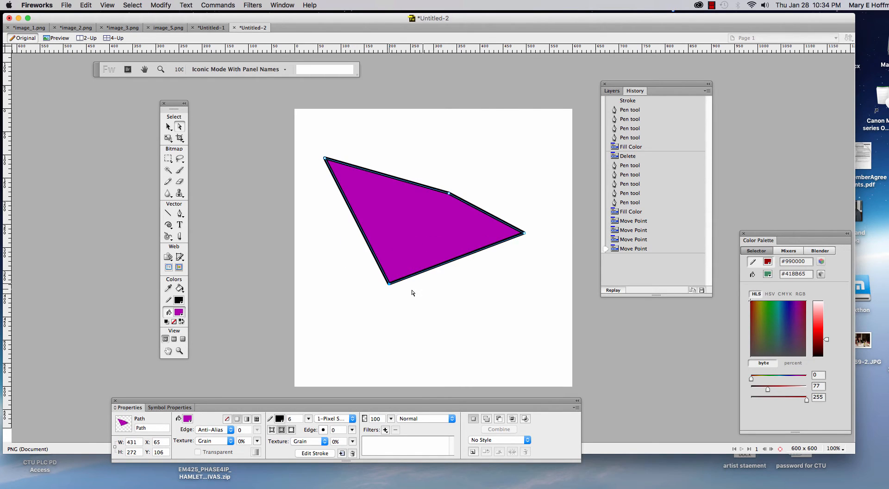
drag(449, 193, 459, 162)
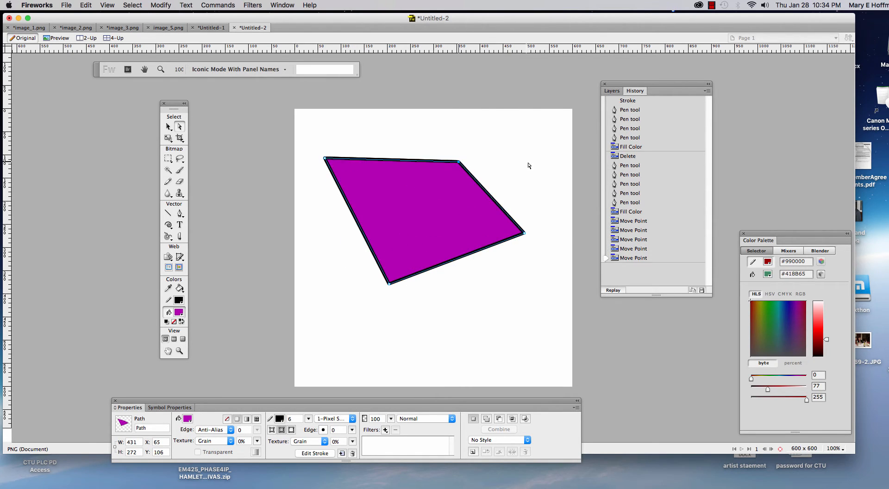
drag(324, 158, 390, 189)
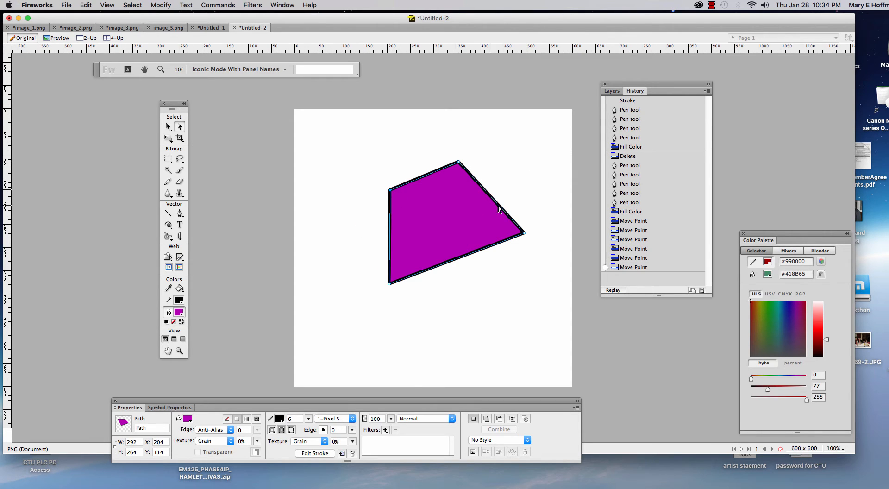
drag(521, 234, 479, 229)
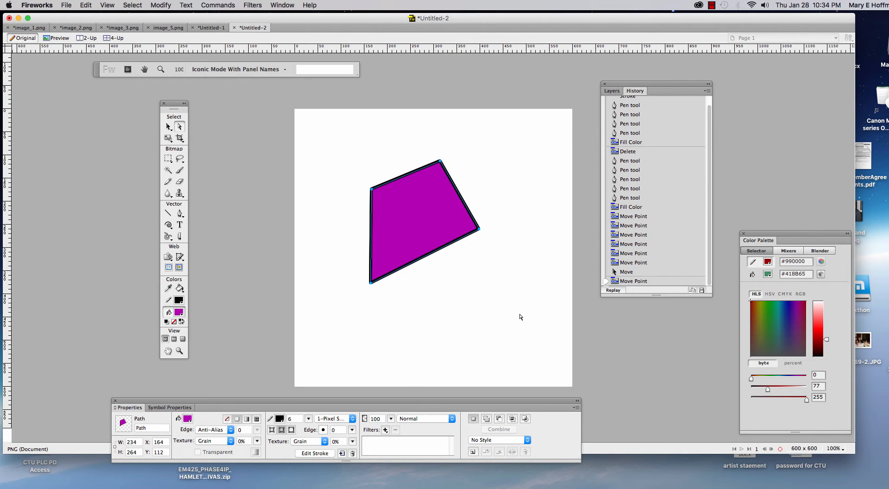
Step: Delete the purple quadrilateral and draw a closed, rounded four-point Pen path about 242 by 234 pixels near the canvas centre
key(Delete)
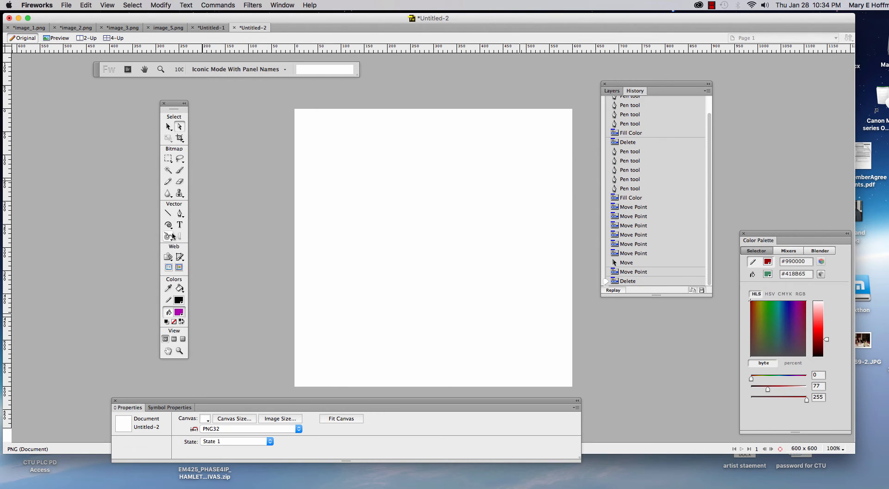
click(180, 215)
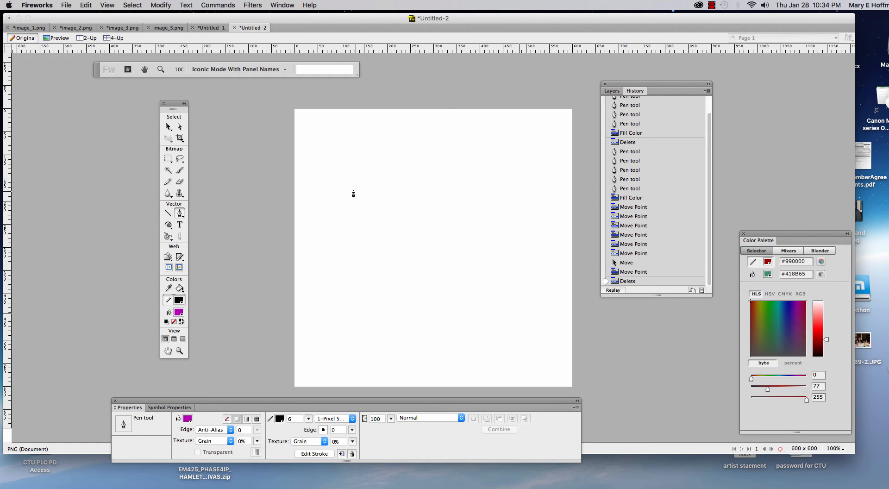
click(353, 192)
drag(355, 193, 374, 188)
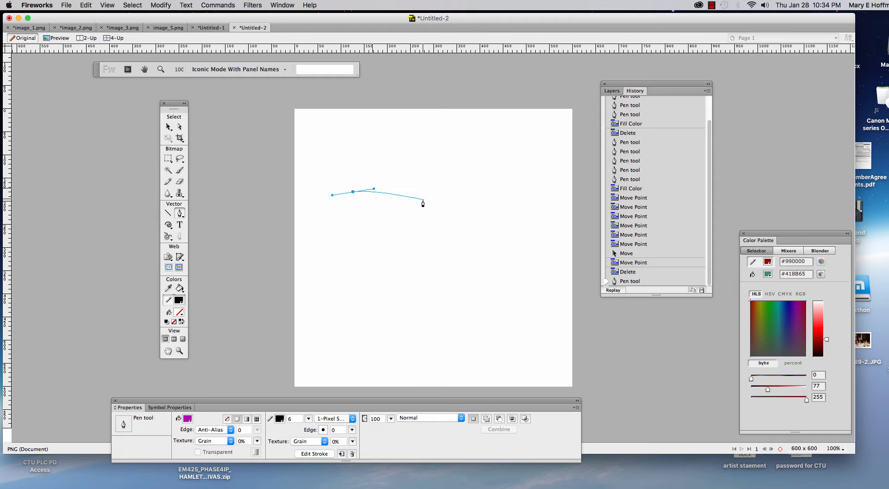
drag(432, 205, 444, 230)
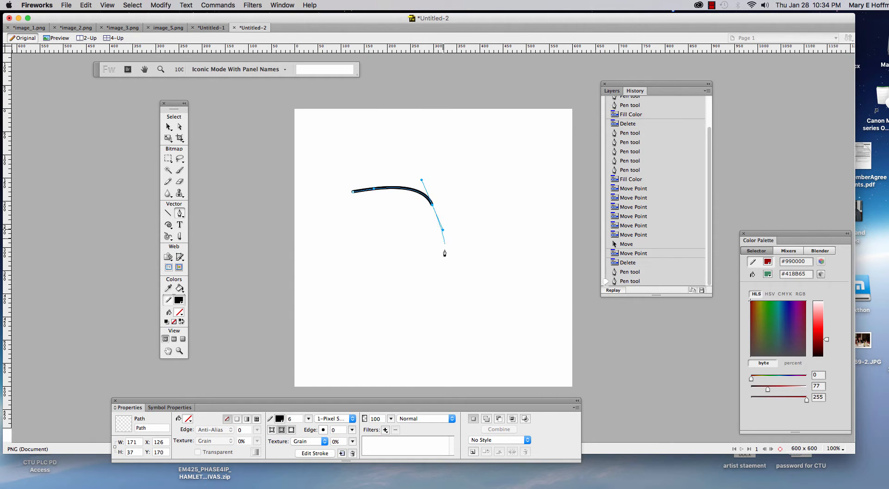
drag(425, 277, 404, 293)
drag(339, 281, 322, 251)
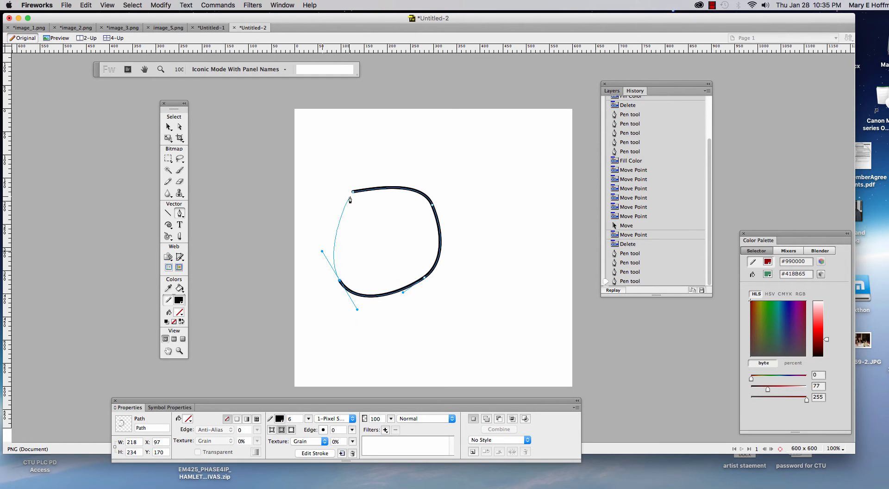
mouse_move(353, 192)
mouse_down()
mouse_move(361, 185)
mouse_move(361, 194)
mouse_up()
Step: Reshape the upper half of the rounded path with the Subselection tool until the shape is about 265 by 286 pixels
click(180, 127)
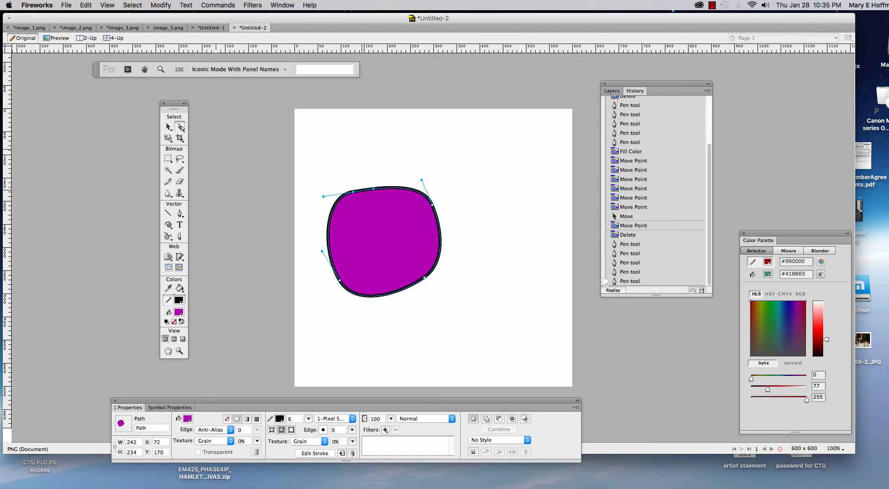
drag(456, 170, 455, 241)
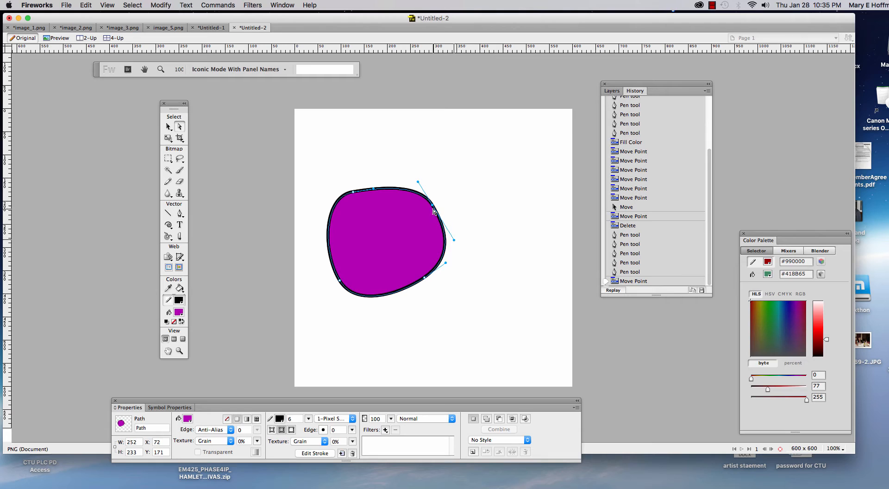
drag(433, 204, 429, 189)
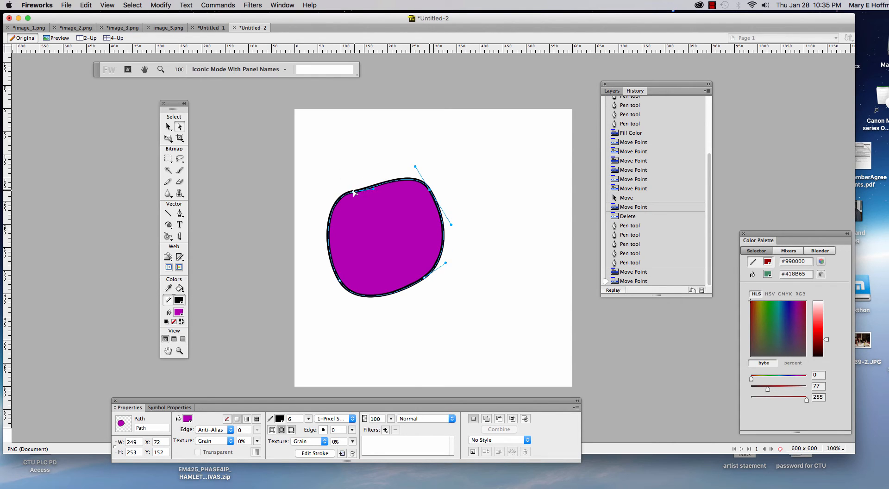
drag(353, 191, 373, 182)
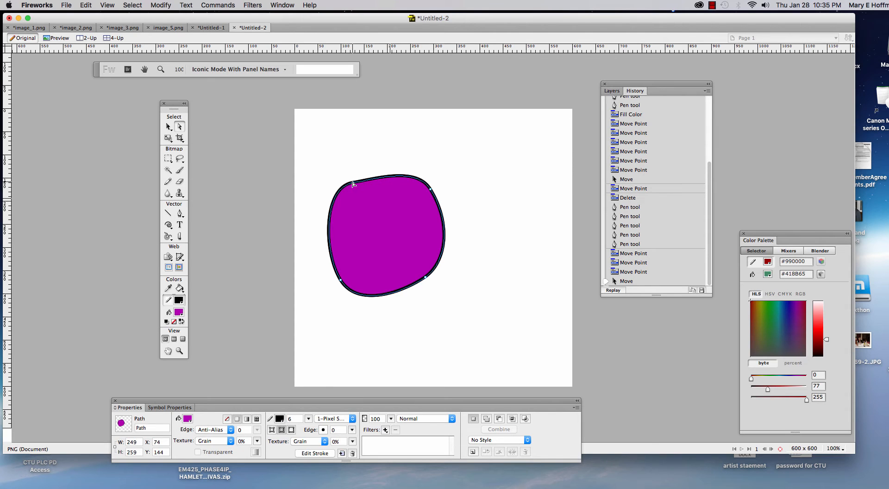
click(353, 183)
drag(353, 183, 365, 148)
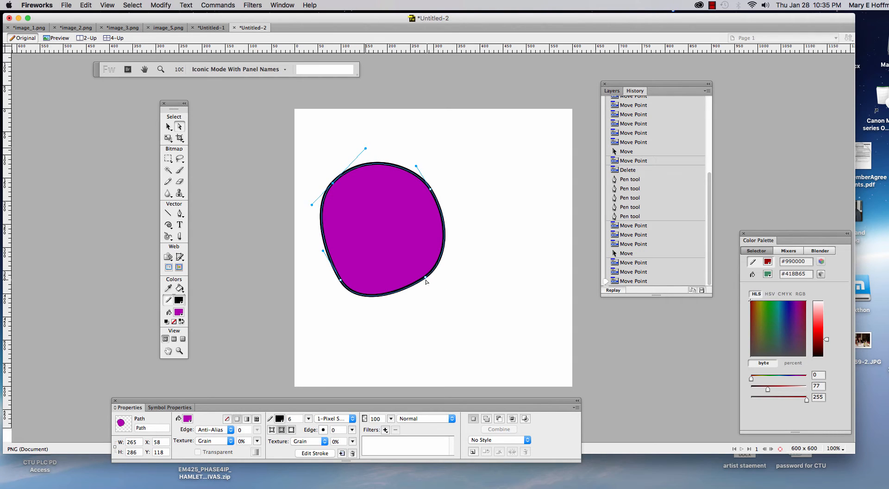
Step: Move the lower-right anchor point and adjust the bottom handles to curve a deep notch into the shape's lower edge
drag(426, 279, 468, 310)
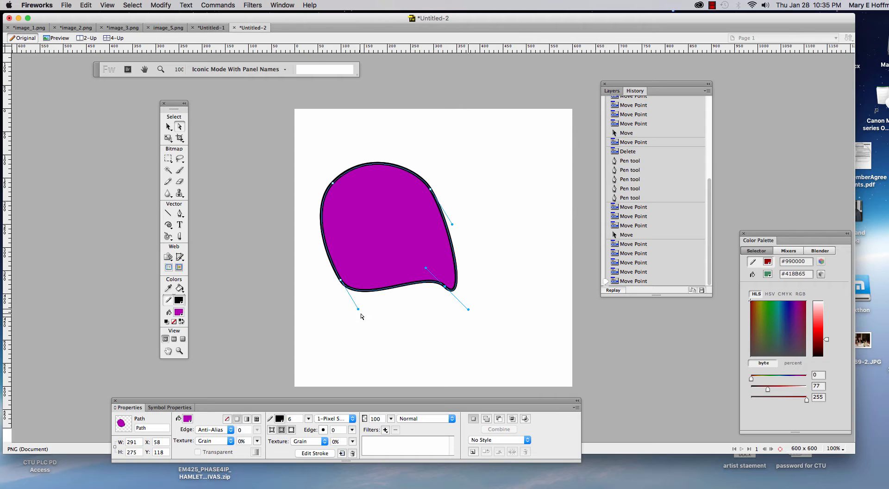
drag(358, 309, 382, 354)
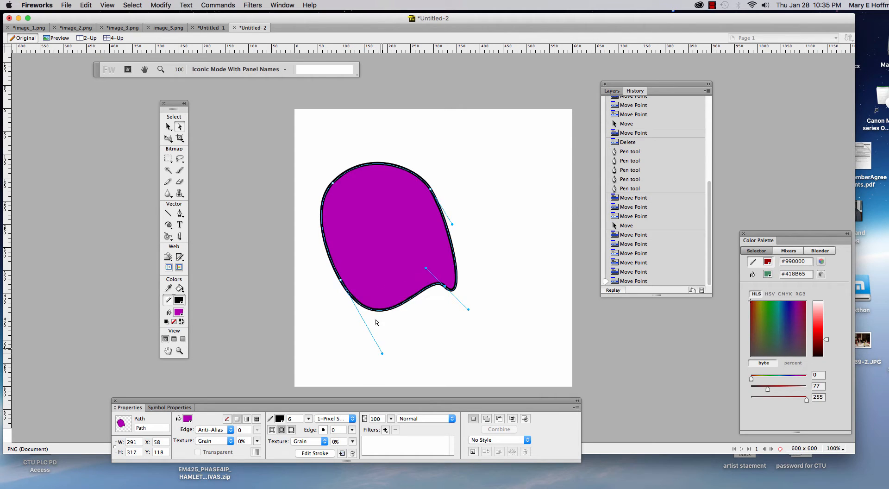
drag(425, 267, 375, 223)
drag(468, 309, 460, 318)
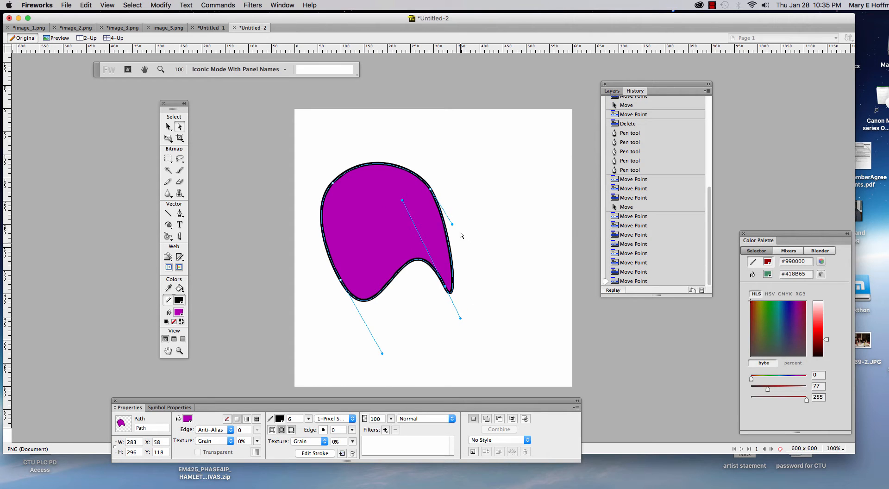
Step: Adjust the upper-right and upper-left anchor points and their handles to enlarge the shape to about 301 by 320 pixels
drag(452, 224, 479, 237)
drag(430, 192, 432, 185)
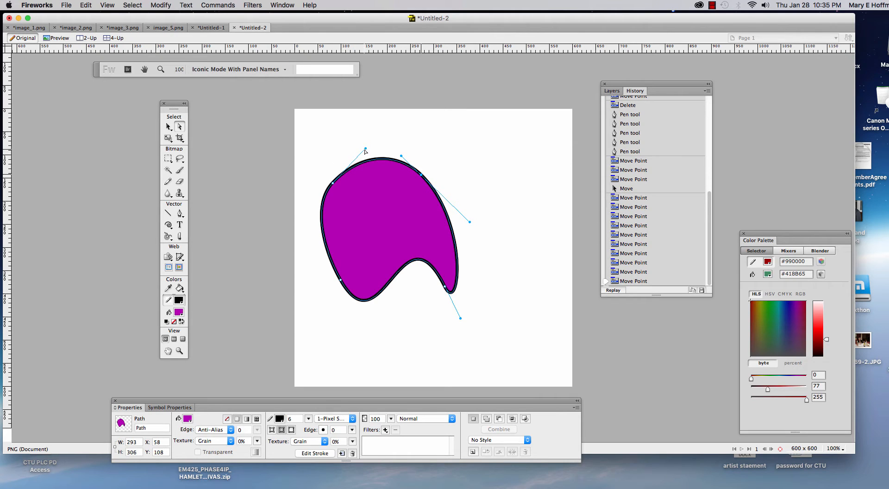
drag(365, 150, 344, 154)
drag(333, 184, 323, 185)
drag(345, 135, 347, 133)
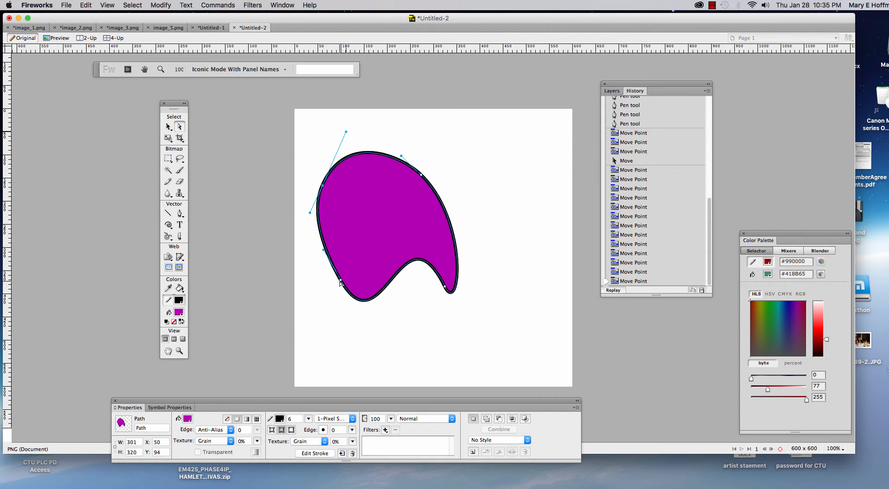
Step: Refine the shape's left side and lower-left anchor to about 313 by 341 pixels, and shift the whole path slightly right and down
drag(341, 281, 335, 288)
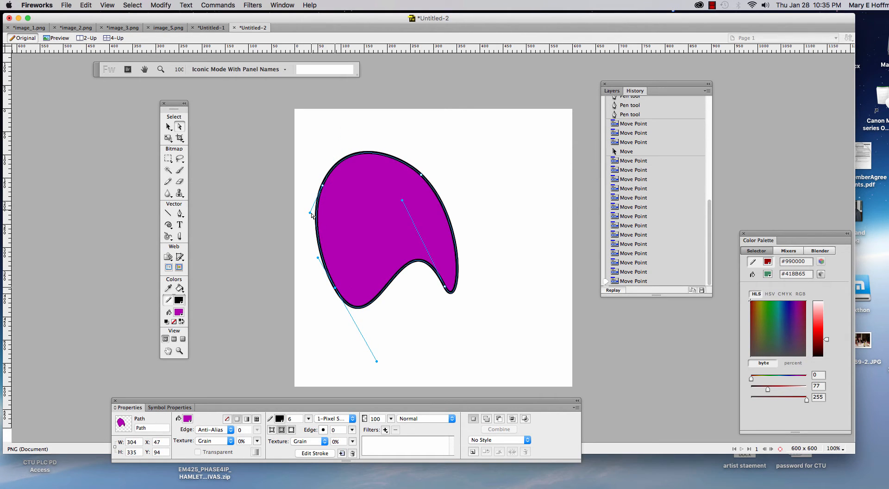
drag(310, 213, 304, 231)
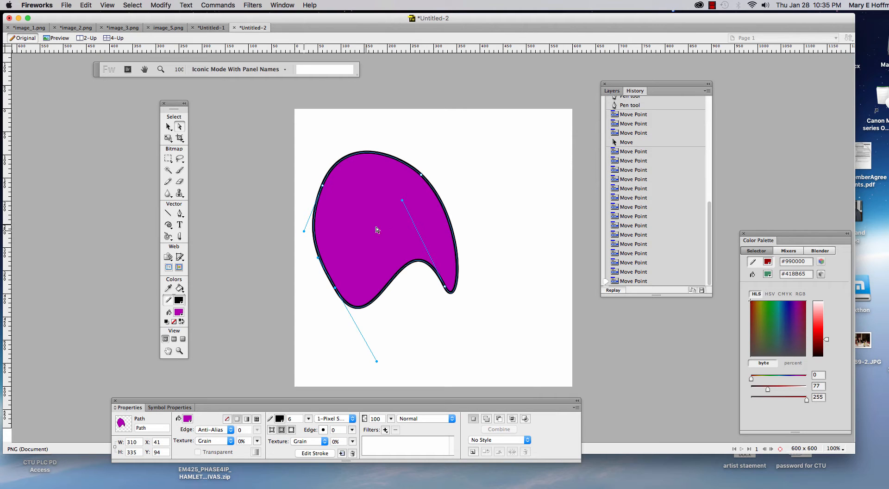
drag(336, 292, 350, 295)
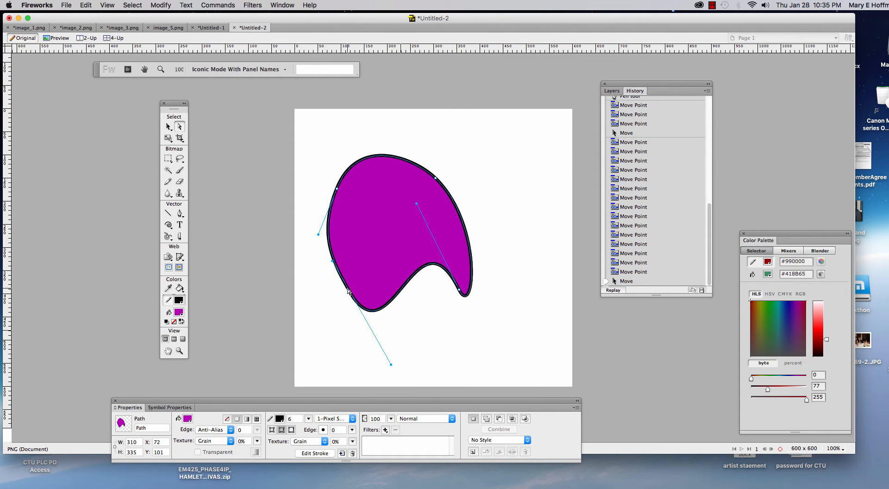
drag(349, 292, 345, 295)
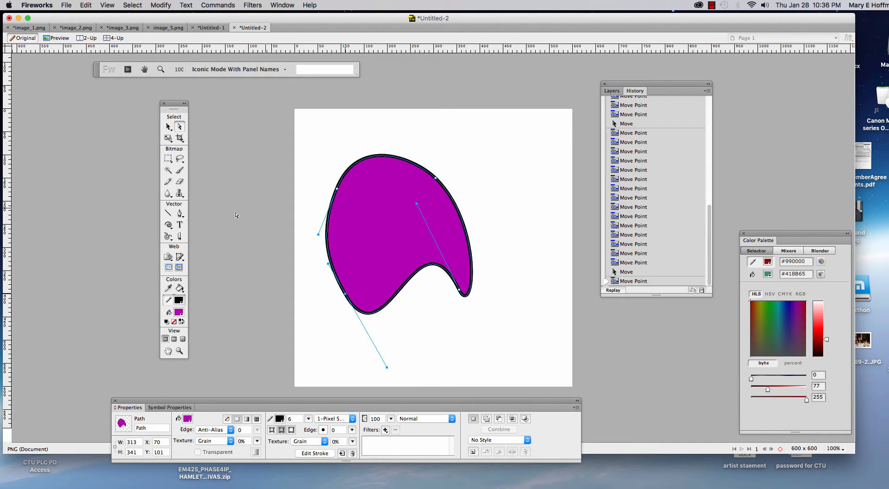
Step: Draw an irregular freehand outline about 183 by 276 pixels beside the upper right of the purple shape with the Vector Path tool
click(182, 216)
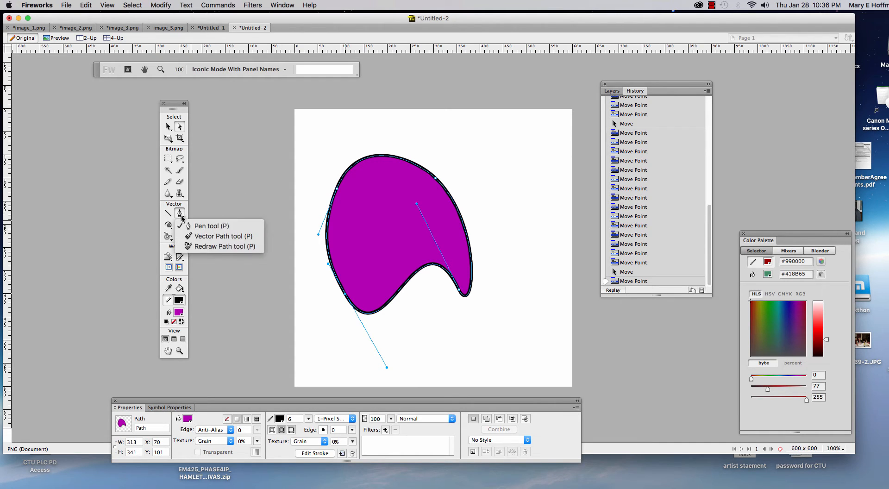
click(206, 237)
mouse_move(484, 145)
mouse_down()
mouse_move(509, 148)
mouse_move(511, 175)
mouse_move(537, 189)
mouse_move(534, 251)
mouse_move(515, 259)
mouse_move(488, 202)
mouse_move(457, 168)
mouse_move(487, 147)
mouse_up()
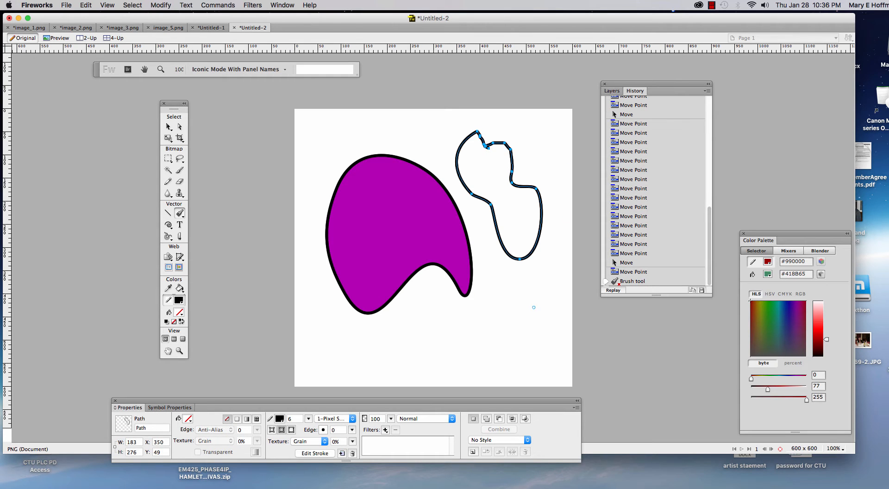
Step: Draw a smaller closed freehand outline about 141 by 116 pixels below the first one with the Vector Path tool
mouse_move(508, 322)
mouse_down()
mouse_move(498, 351)
mouse_move(454, 351)
mouse_move(453, 331)
mouse_move(480, 307)
mouse_move(510, 321)
mouse_up()
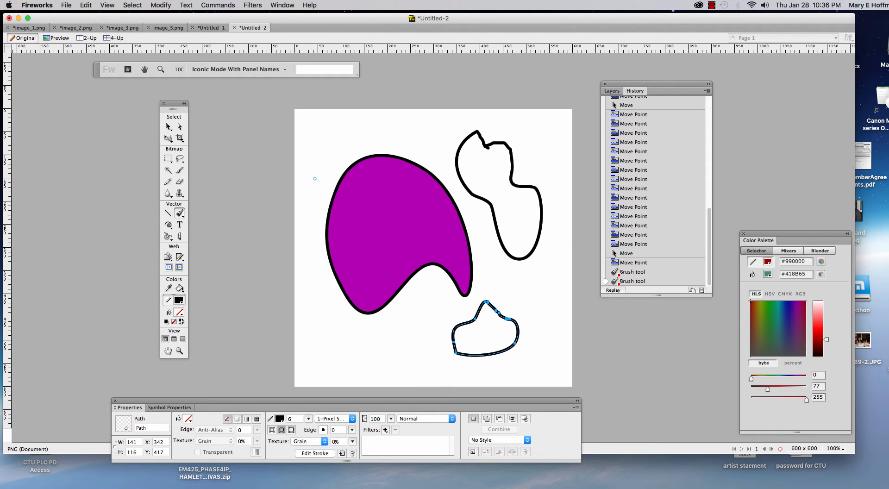
click(180, 212)
click(194, 226)
Step: Select every path on the Untitled-2 canvas and delete them all, including the purple shape
click(168, 126)
drag(316, 126, 554, 365)
key(Delete)
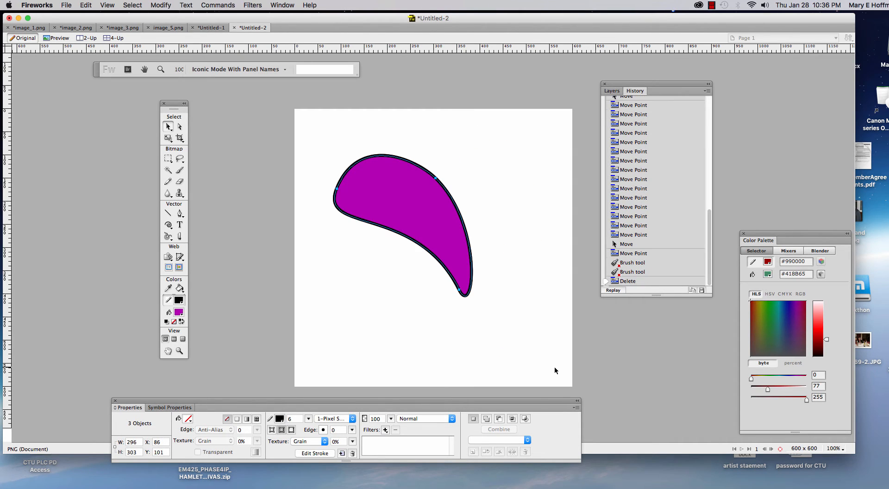
key(Delete)
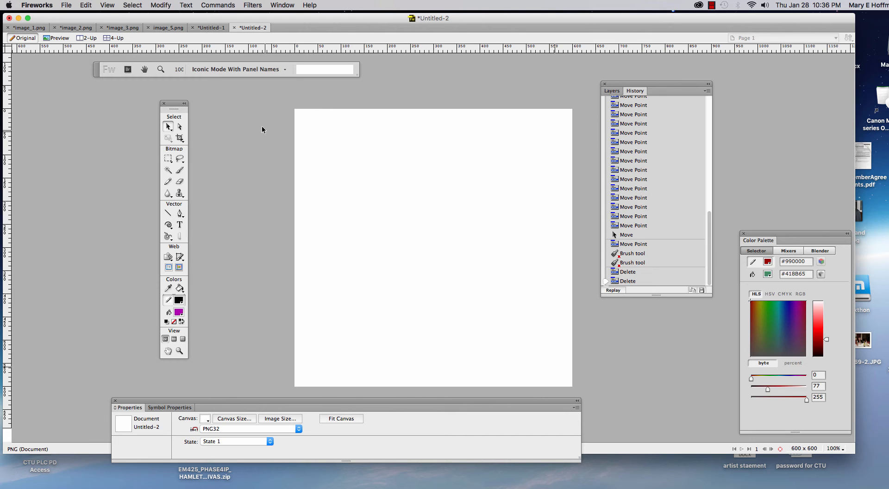
Step: Switch to image_5.png, select both grey objects, and scale them down to about 357 by 281 pixels
click(162, 29)
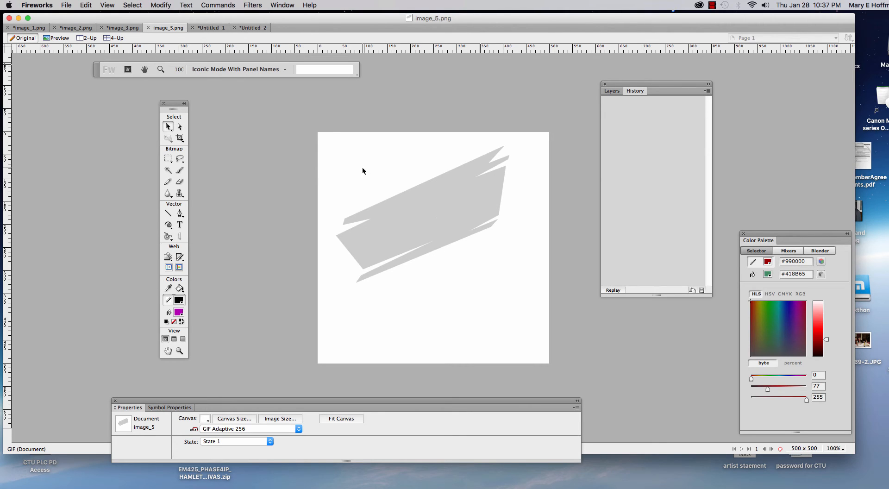
drag(336, 158, 531, 302)
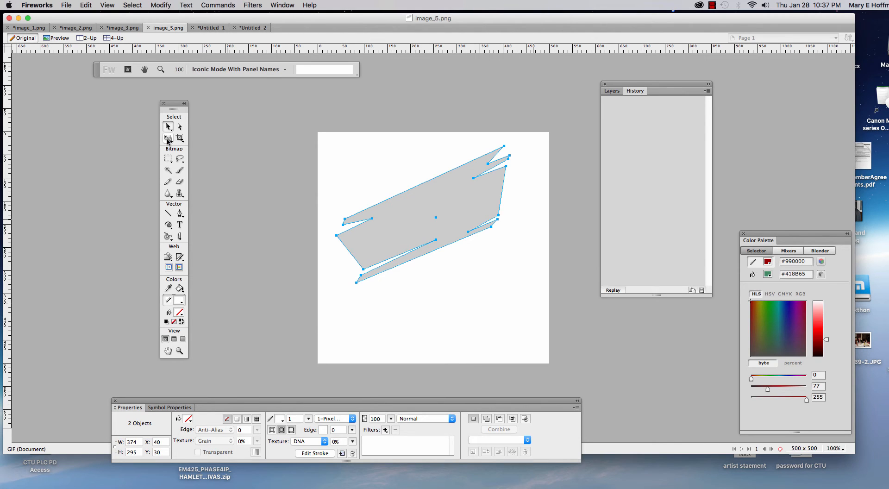
click(167, 139)
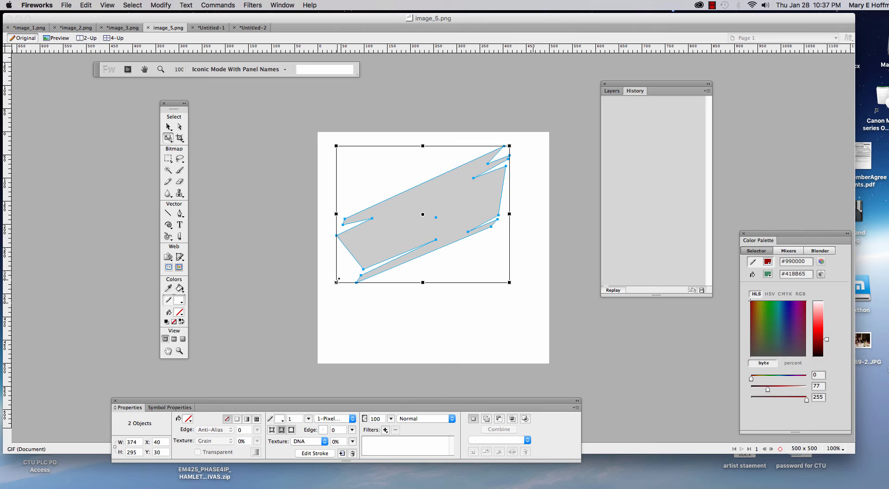
drag(337, 281, 362, 292)
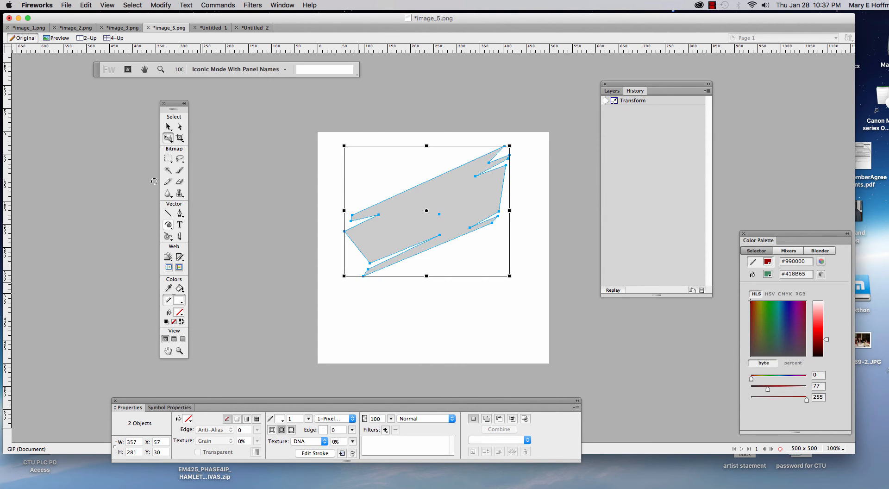
click(168, 127)
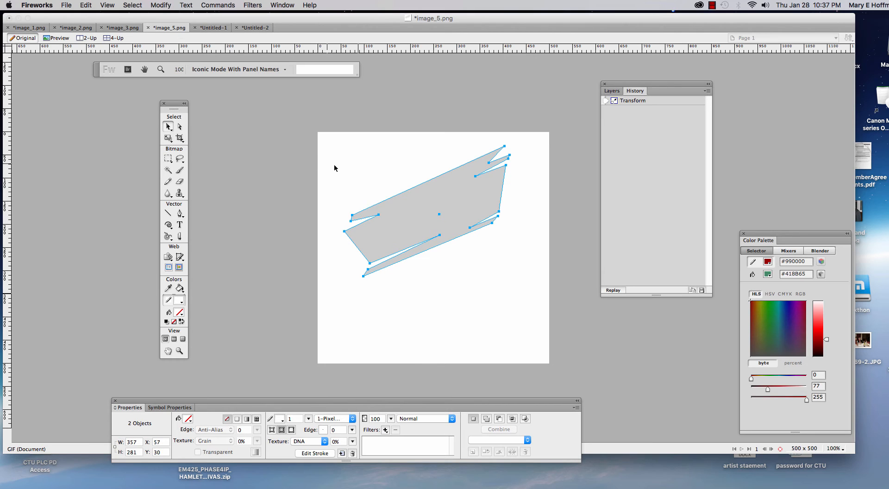
Step: Fill both selected objects with magenta #D800D8 and give them a black stroke 8 pixels wide
click(180, 313)
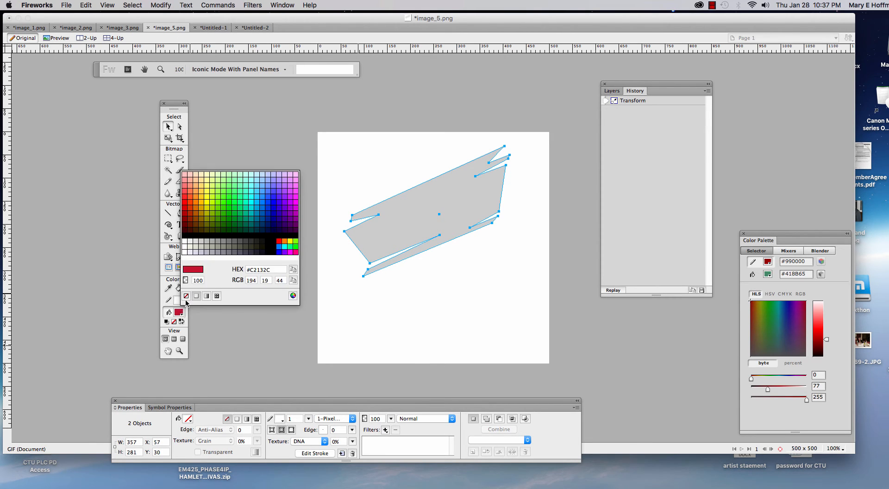
click(294, 206)
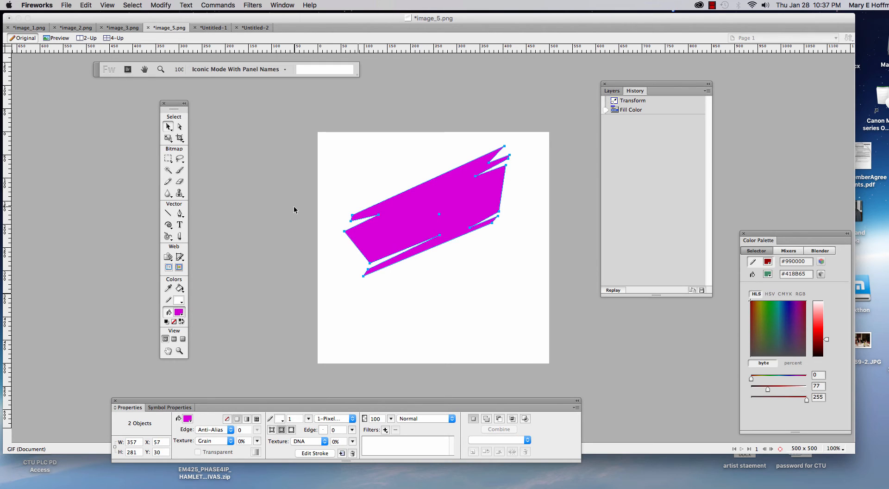
click(180, 300)
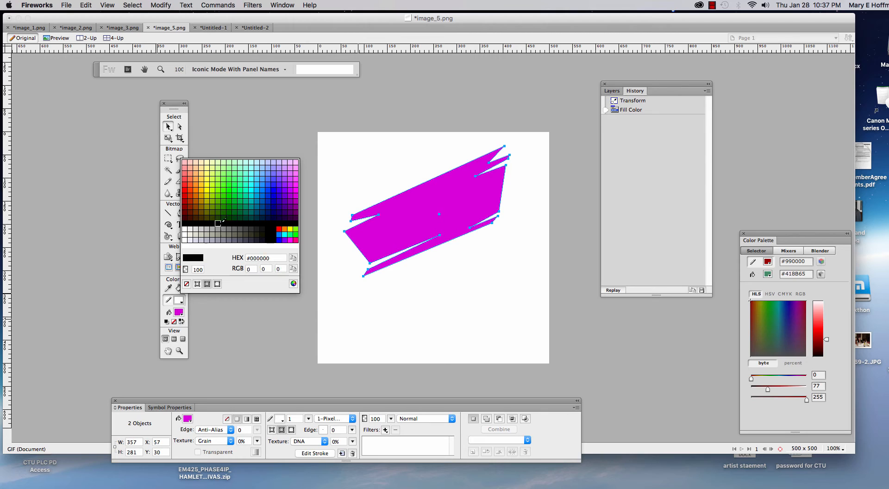
click(261, 223)
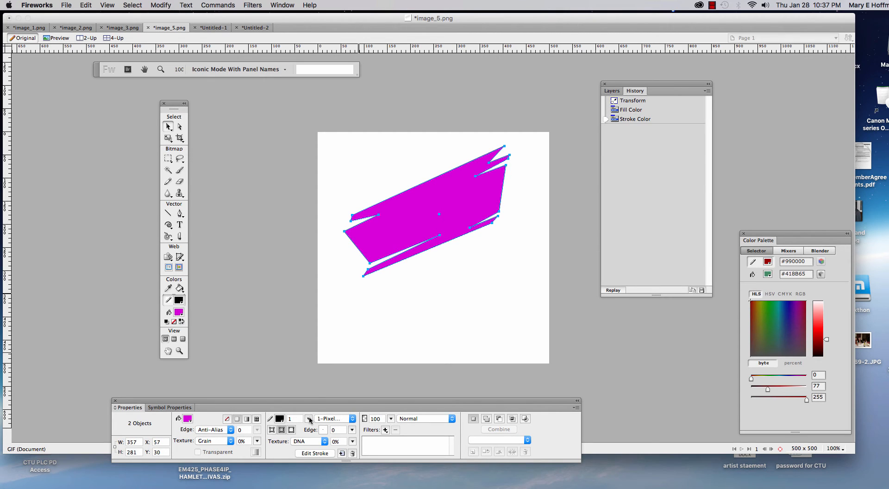
drag(309, 420, 311, 416)
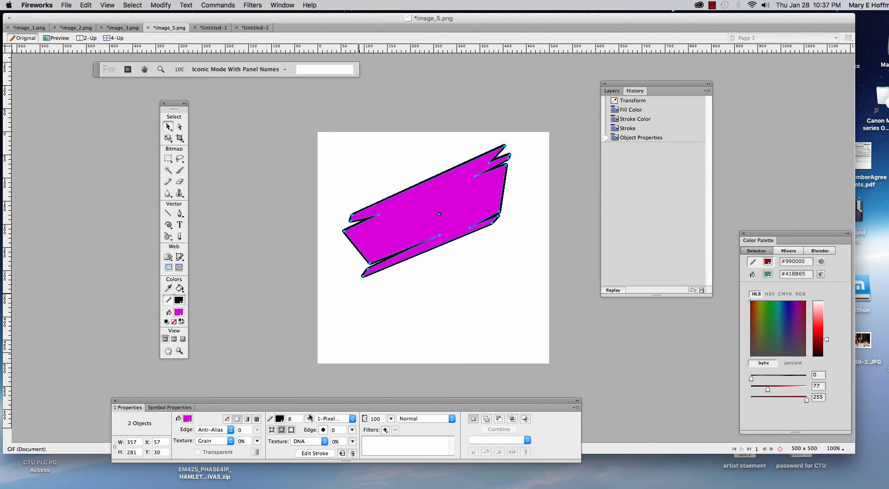
Step: Change the objects' stroke color to red and their fill color to cyan #00FFFF
click(180, 300)
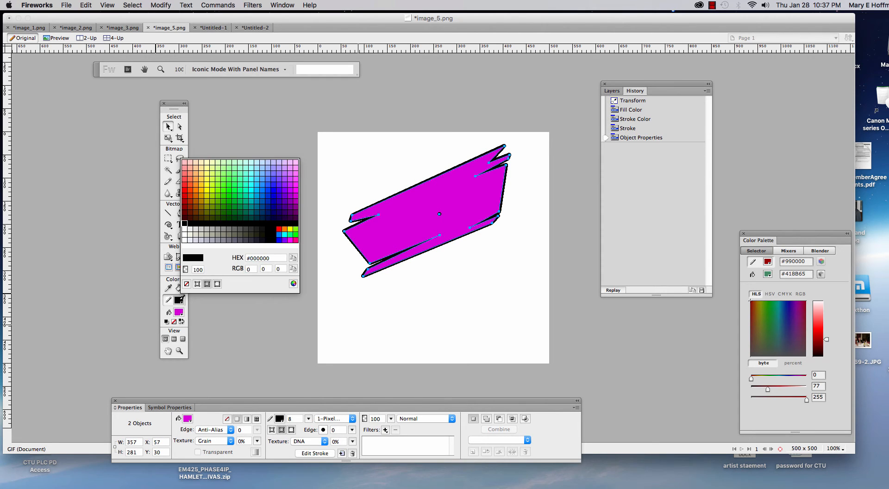
click(188, 186)
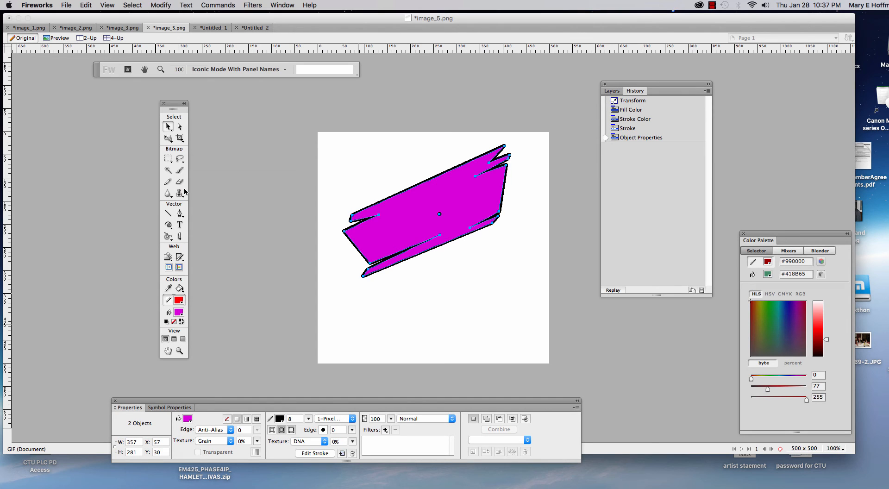
click(179, 313)
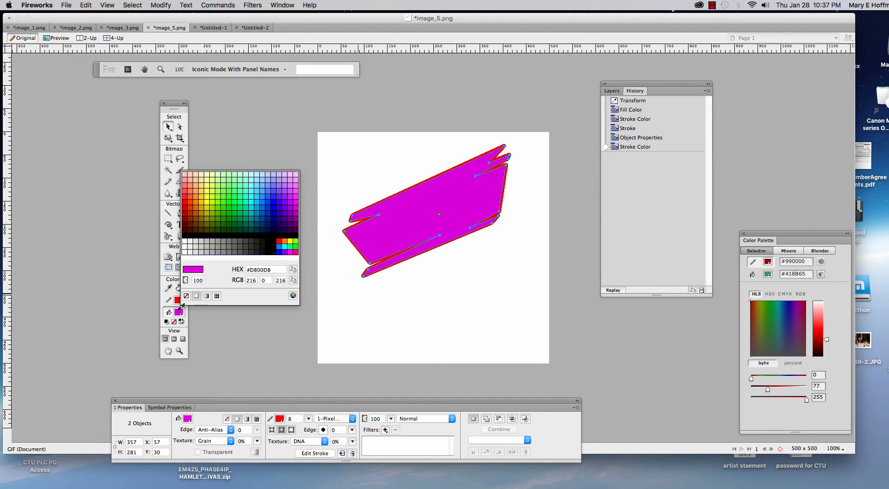
click(253, 206)
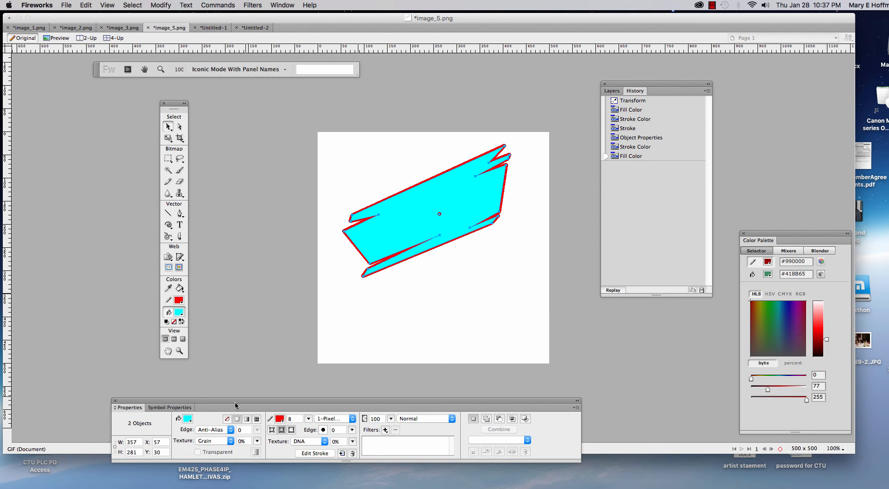
Step: Replace the objects' solid fill with a linear gradient running from red to cyan
drag(235, 401, 300, 376)
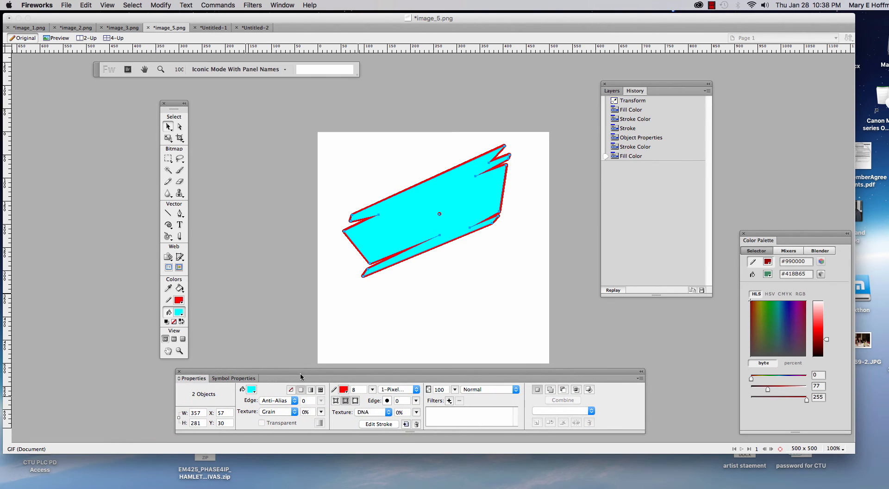
click(179, 313)
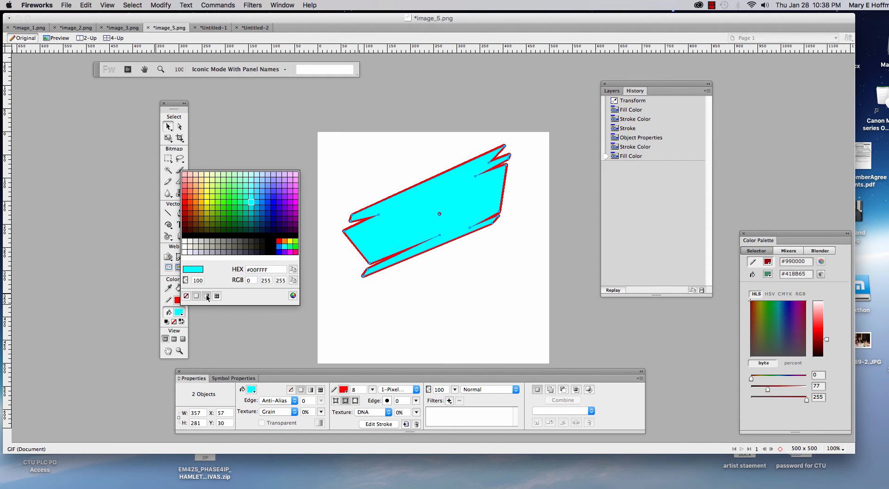
click(207, 297)
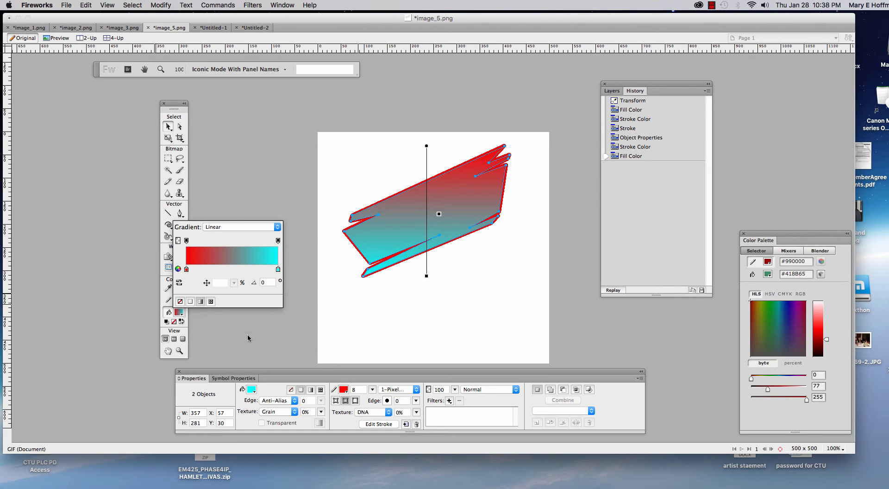
click(236, 331)
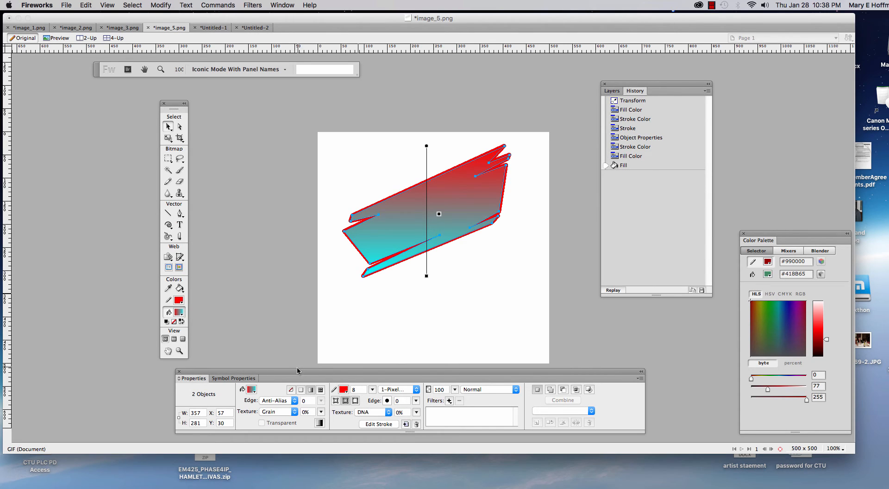
Step: Reopen the gradient fill settings and change its starting color to dark blue and its end color to olive yellow
drag(298, 371, 339, 301)
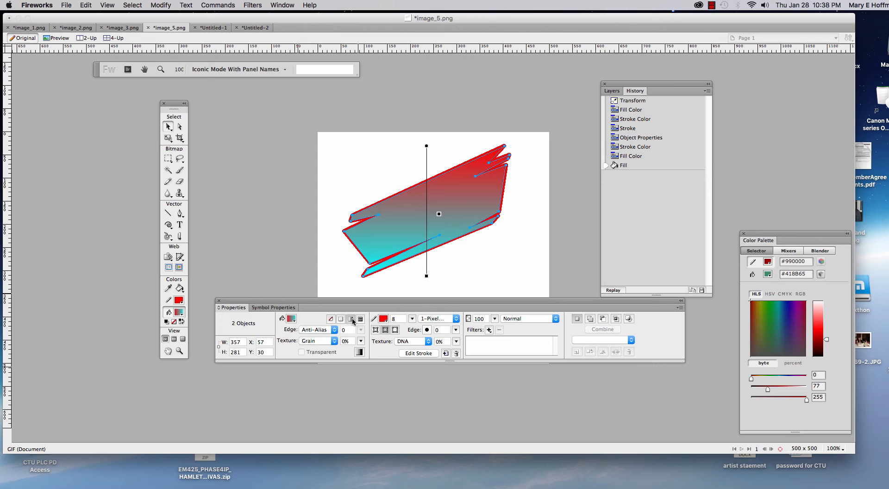
click(351, 319)
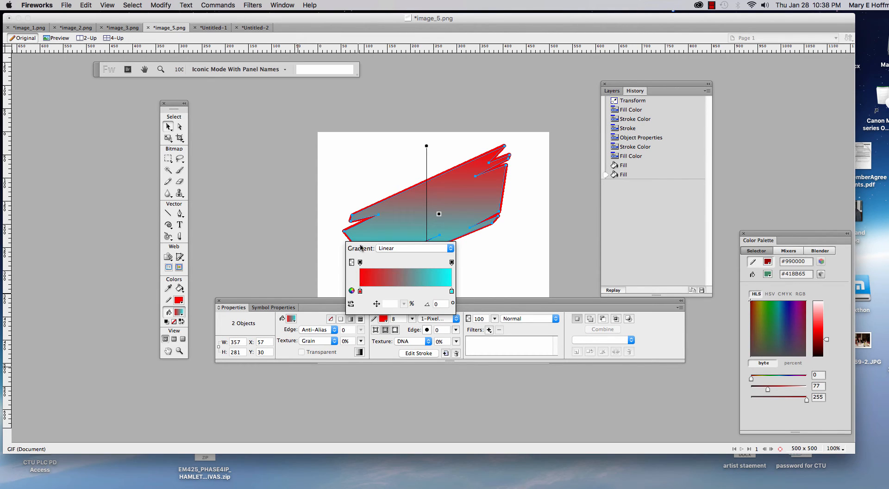
click(360, 292)
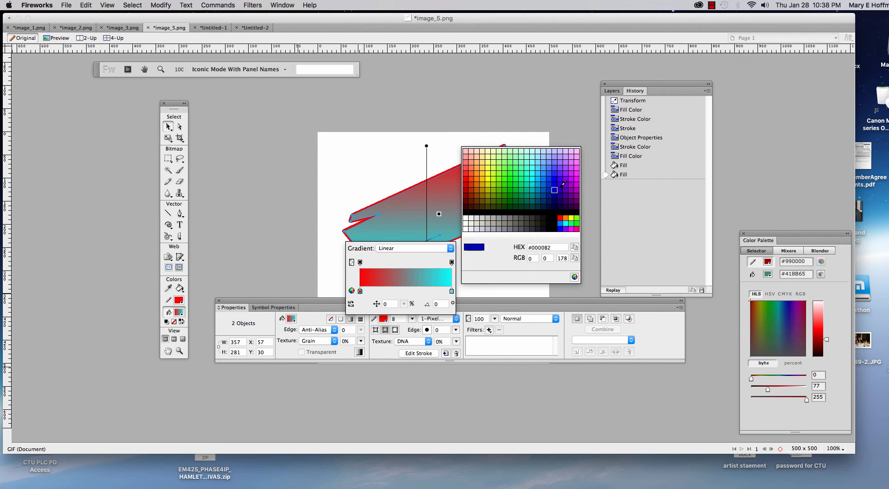
click(561, 186)
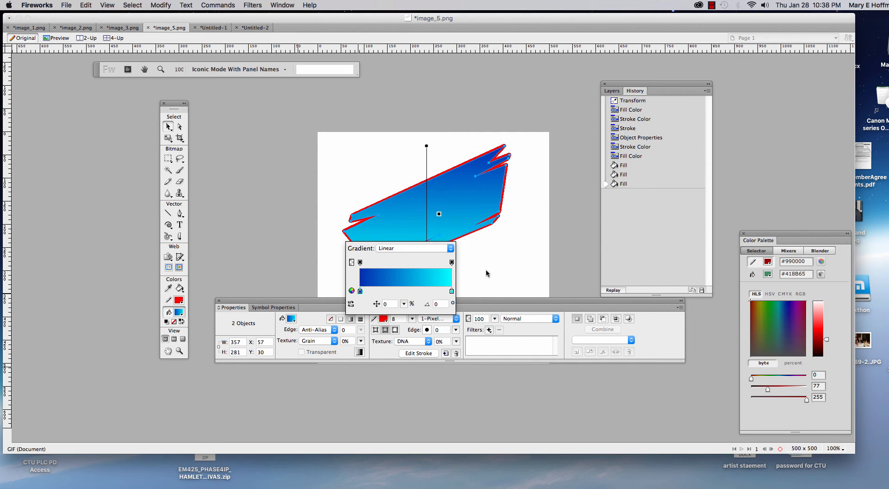
click(452, 291)
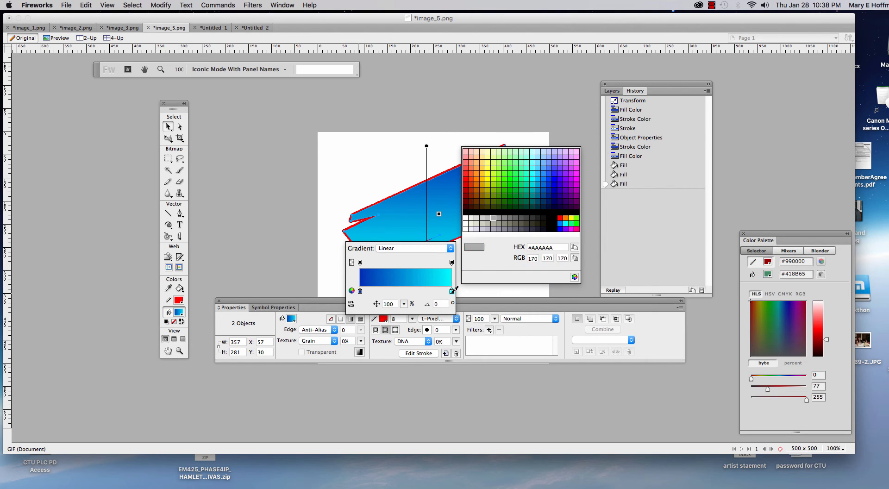
click(485, 188)
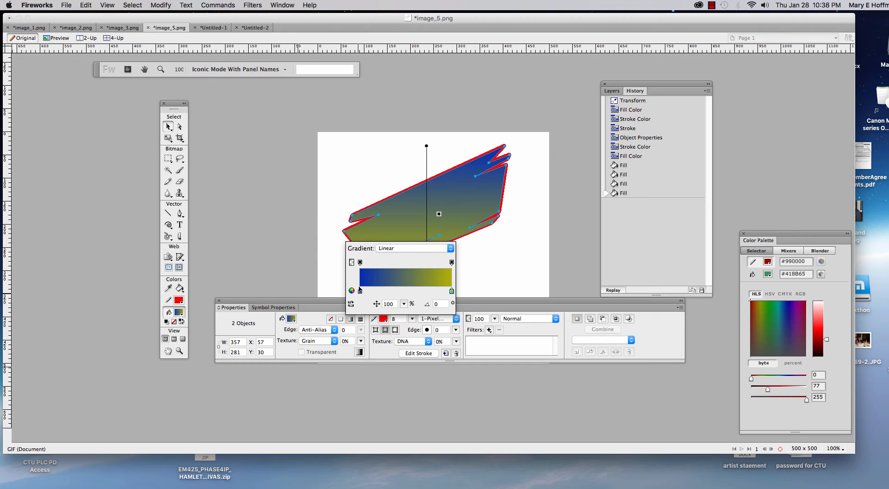
Step: Add a red color stop at 28% and a bright blue color stop at 66% to the gradient
click(386, 290)
click(386, 291)
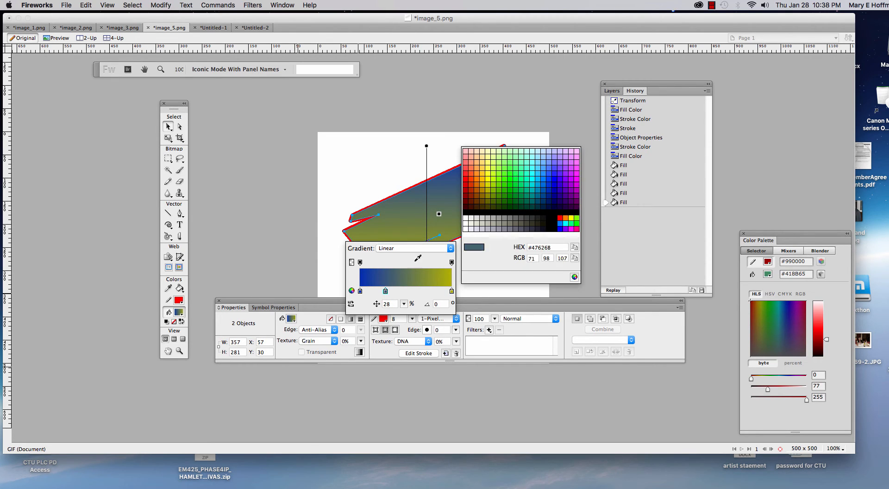
click(471, 184)
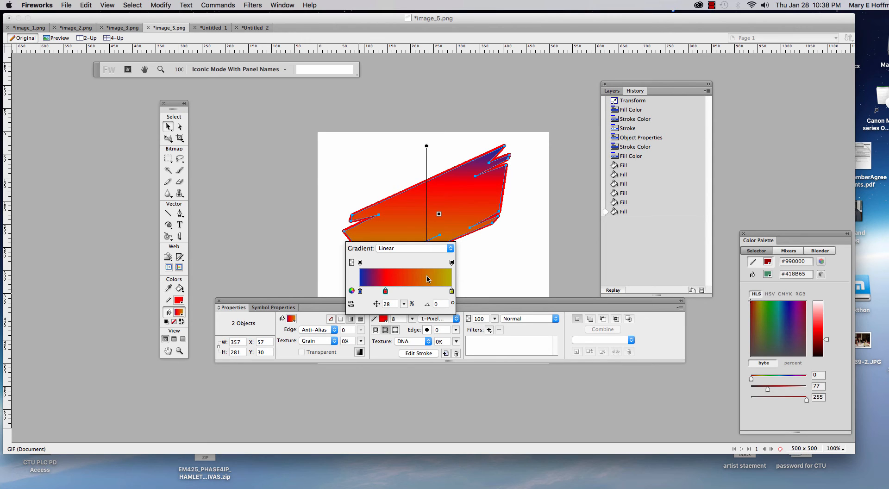
click(421, 290)
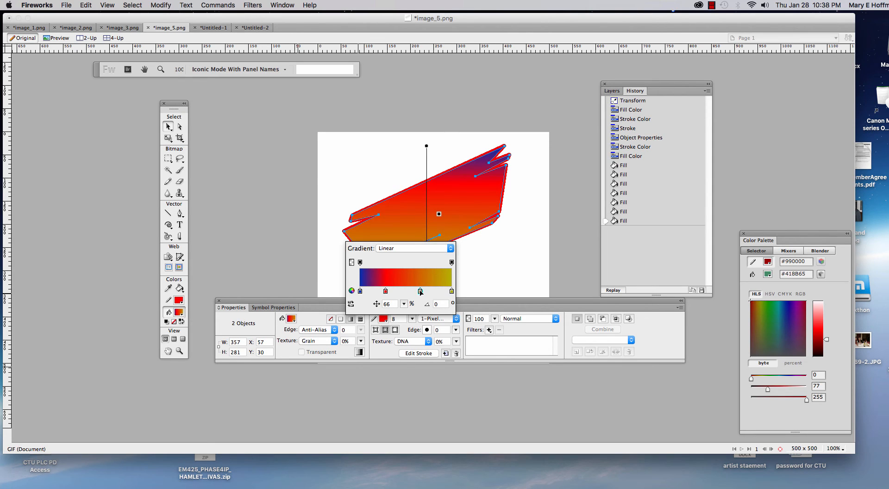
click(420, 291)
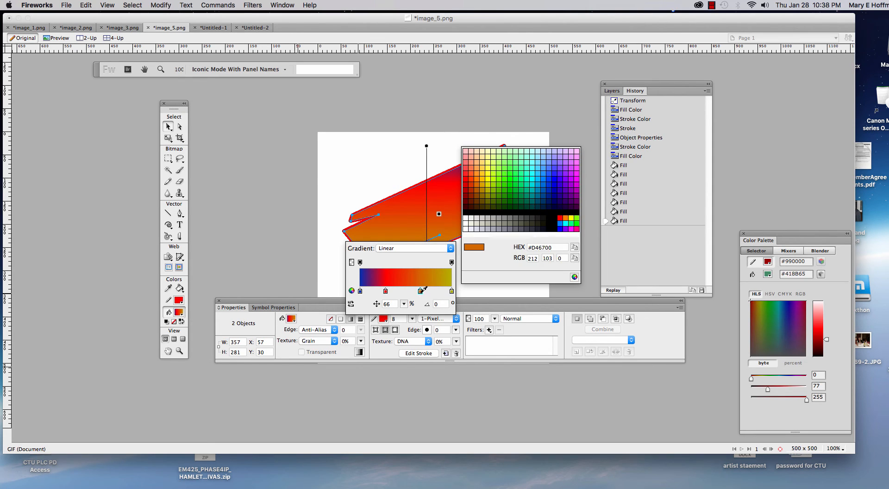
click(548, 183)
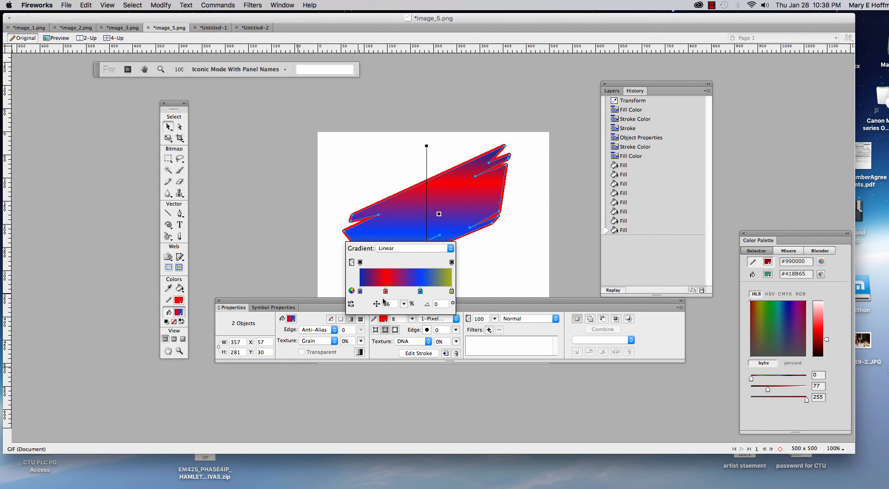
Step: Shift the gradient's dark blue stop to 10% and its red stop to 38%, and change the gradient type to Radial
mouse_move(385, 291)
mouse_down()
mouse_move(426, 290)
mouse_move(369, 291)
mouse_up()
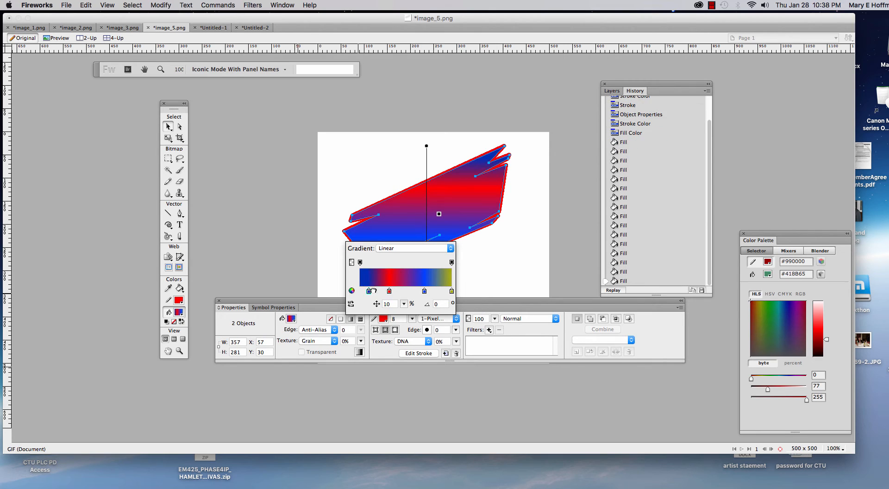
drag(424, 291, 394, 292)
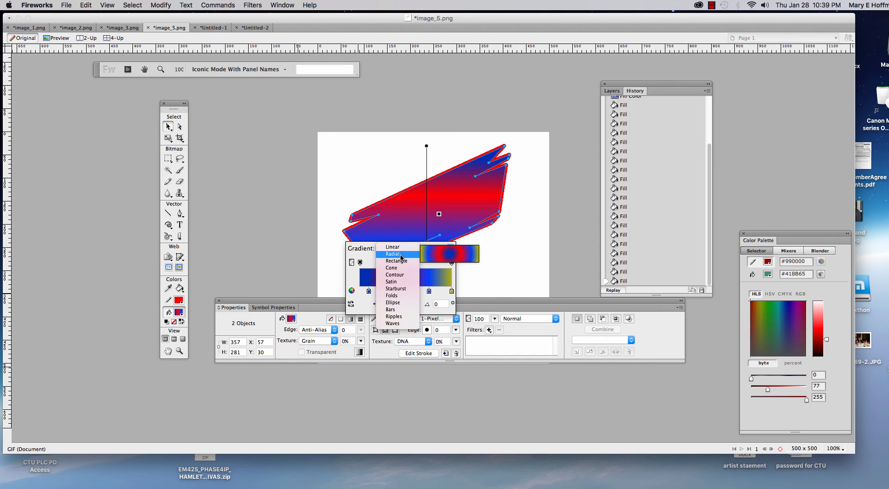
click(401, 257)
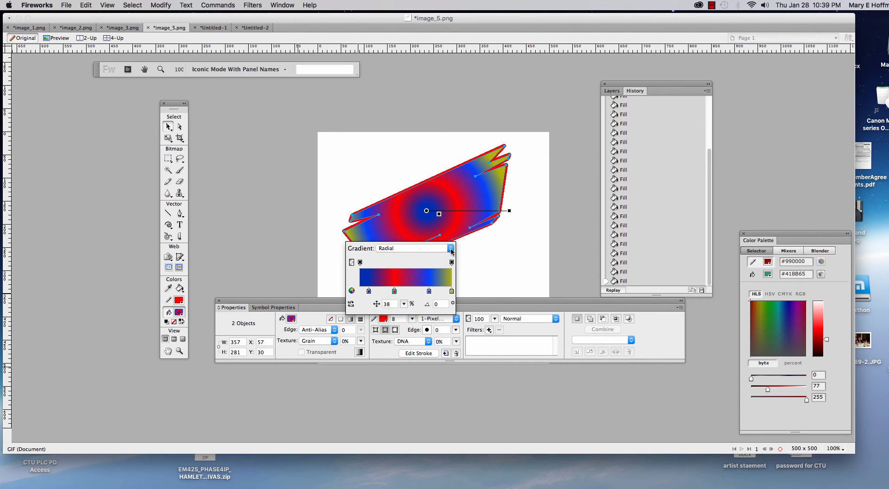
Step: Change the objects' gradient type to Rectangle and skew and stretch it by repositioning both gradient handles on the path
click(452, 251)
click(401, 254)
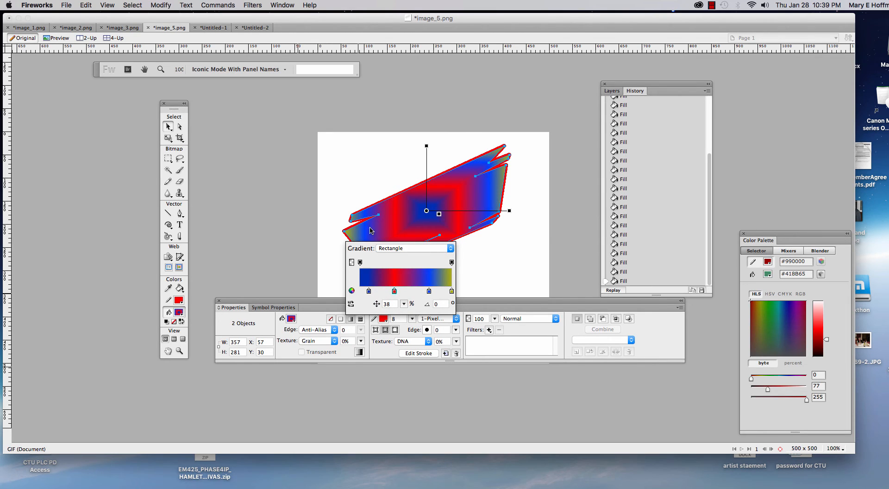
click(442, 146)
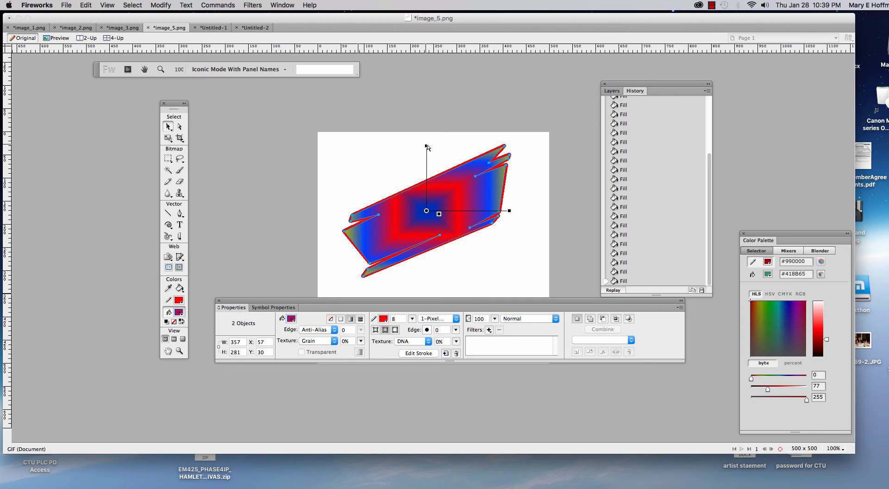
mouse_move(508, 213)
mouse_down()
mouse_move(497, 236)
mouse_move(472, 253)
mouse_move(458, 254)
mouse_move(456, 231)
mouse_up()
mouse_move(426, 146)
mouse_down()
mouse_move(383, 149)
mouse_move(328, 171)
mouse_move(348, 252)
mouse_move(321, 263)
mouse_move(276, 226)
mouse_move(250, 260)
mouse_move(409, 280)
mouse_up()
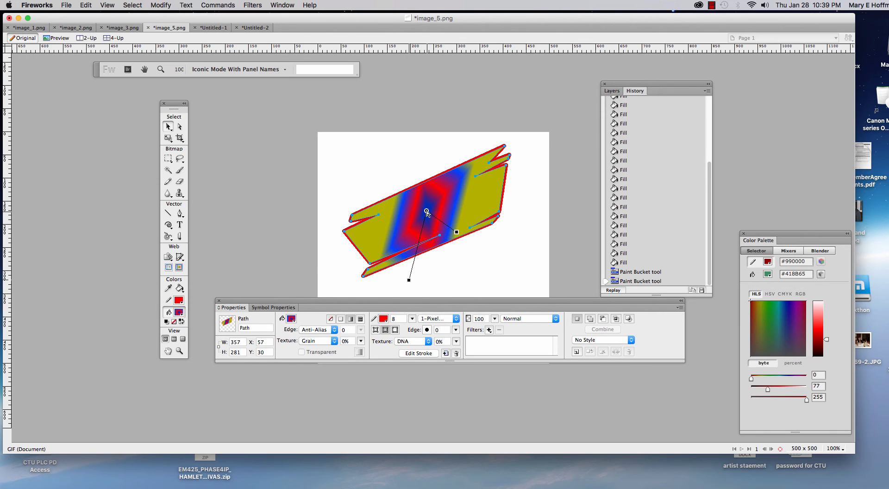
mouse_move(458, 233)
mouse_down()
mouse_move(544, 243)
mouse_move(555, 280)
mouse_move(586, 300)
mouse_move(558, 226)
mouse_move(559, 186)
mouse_move(528, 210)
mouse_up()
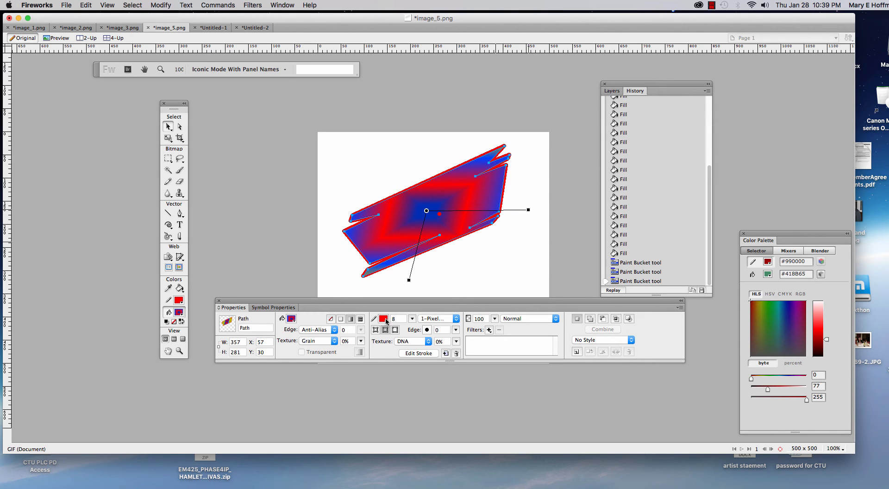
Step: Change the path's gradient type to Satin and shorten its handle to a small distance from the center
click(351, 320)
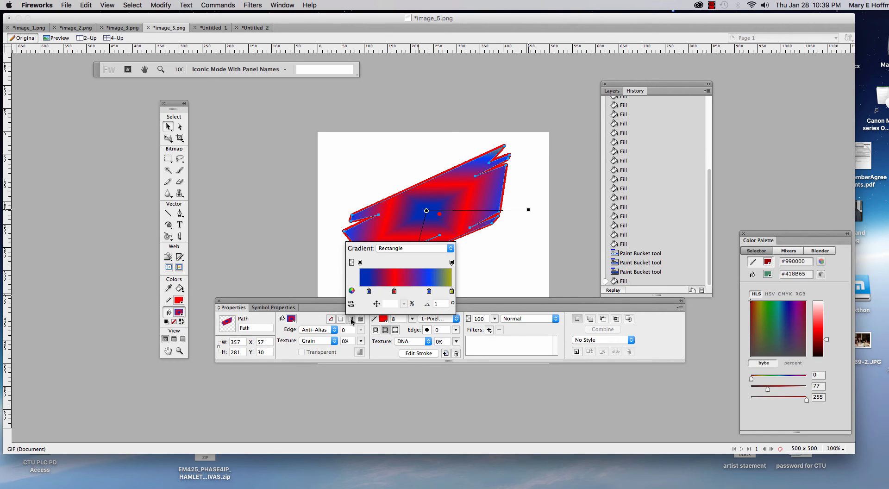
click(449, 249)
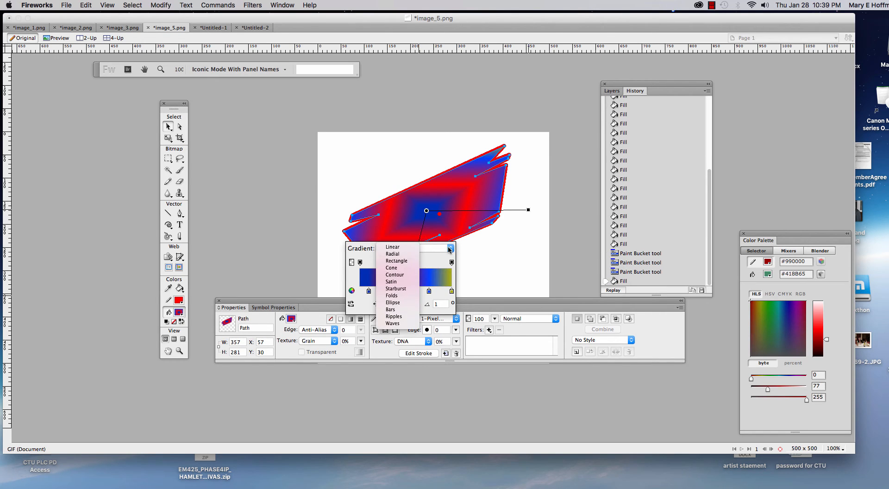
click(406, 282)
click(509, 277)
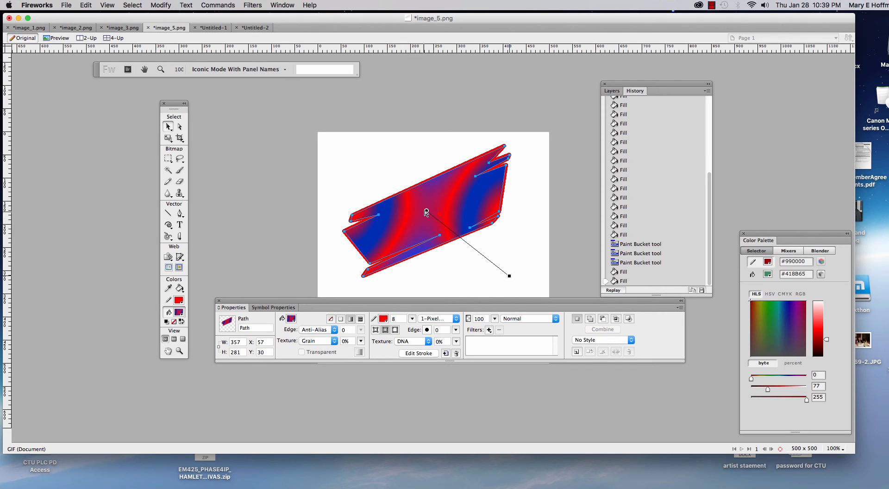
drag(427, 211, 426, 210)
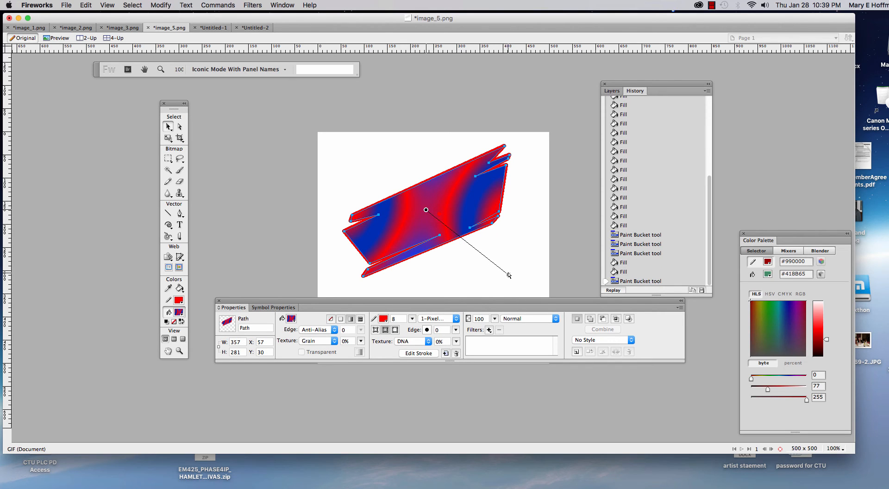
mouse_move(509, 274)
mouse_down()
mouse_move(448, 227)
mouse_move(417, 218)
mouse_up()
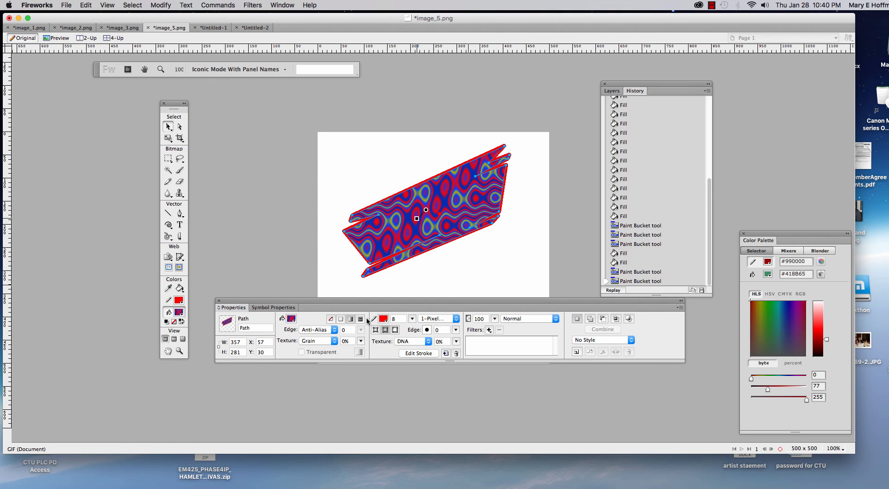
click(291, 318)
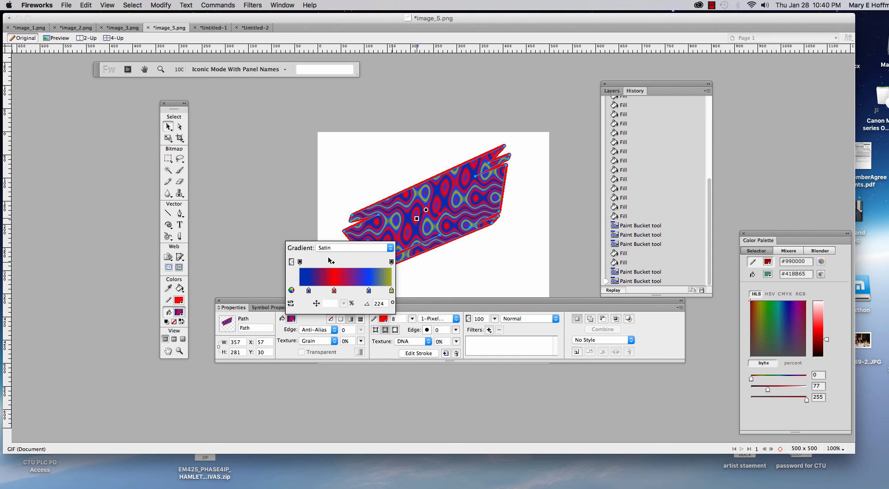
click(252, 299)
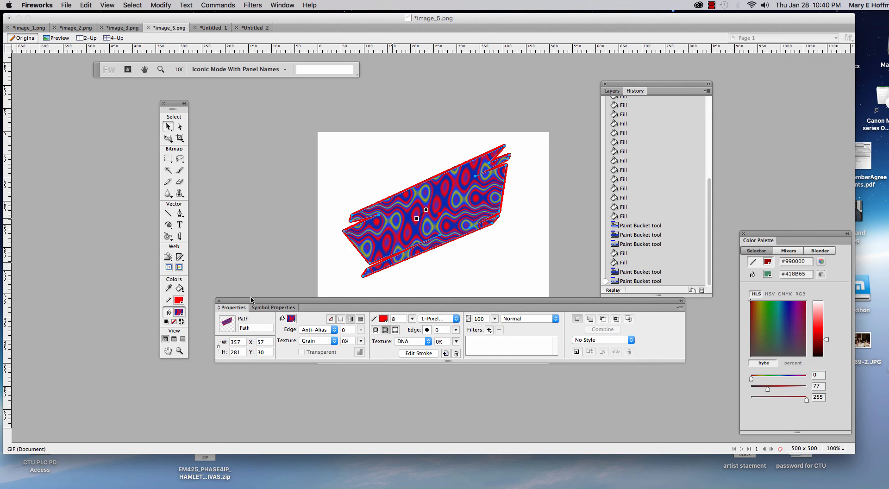
Step: Remove the path's gradient fill and fill the path with a solid emerald green
click(174, 322)
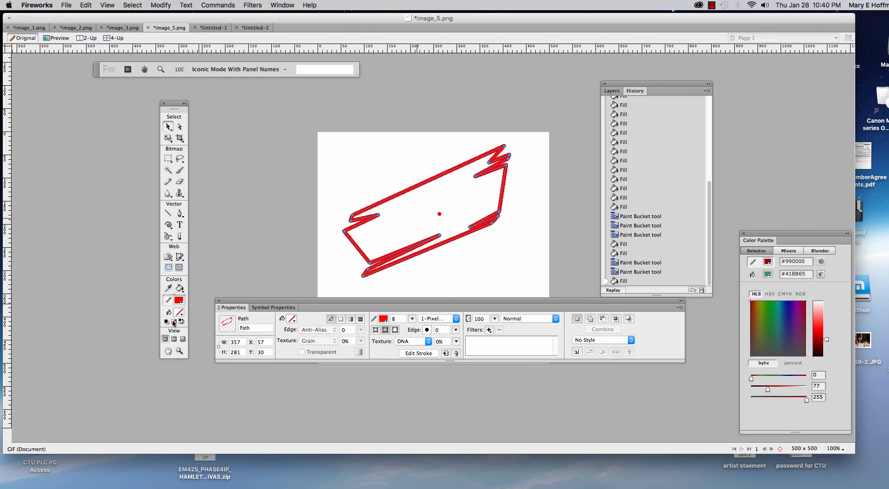
click(182, 310)
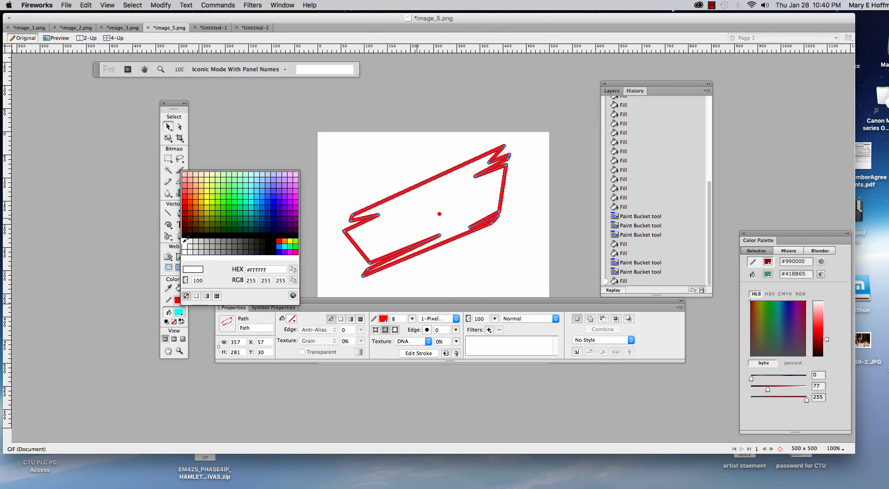
click(224, 216)
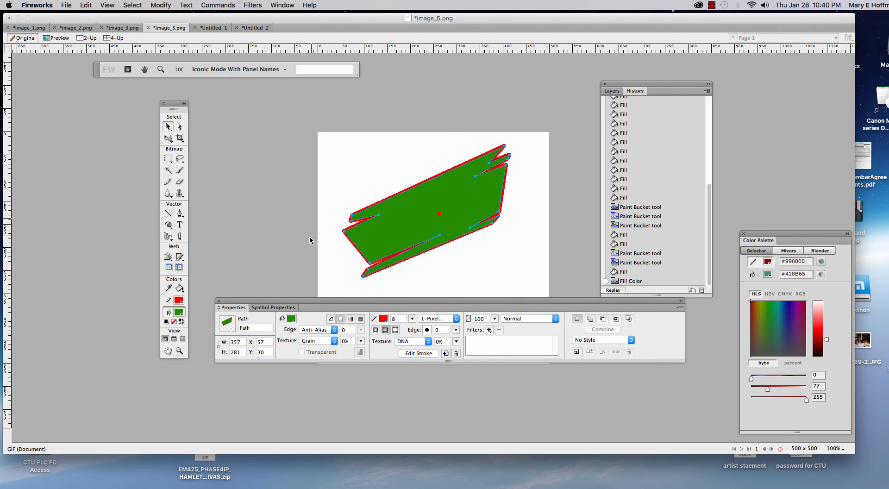
click(179, 313)
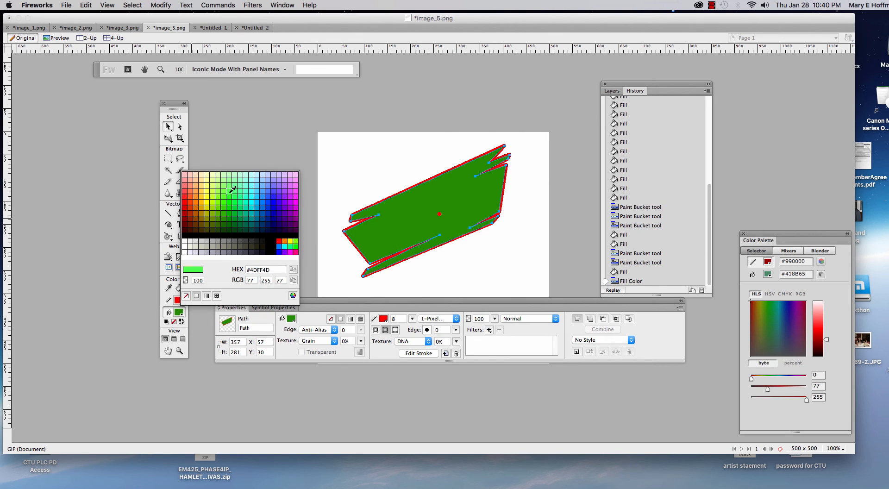
click(240, 211)
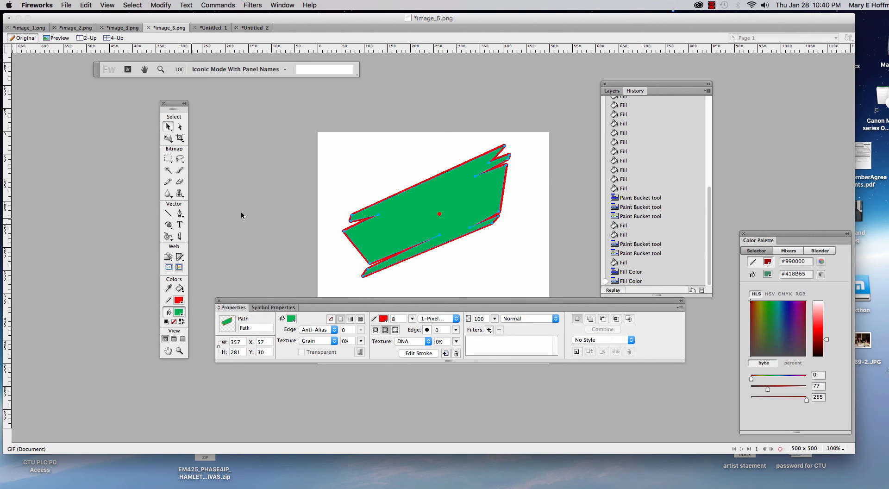
Step: Set the path's stroke width to 11 and choose DNA as its stroke texture
click(412, 319)
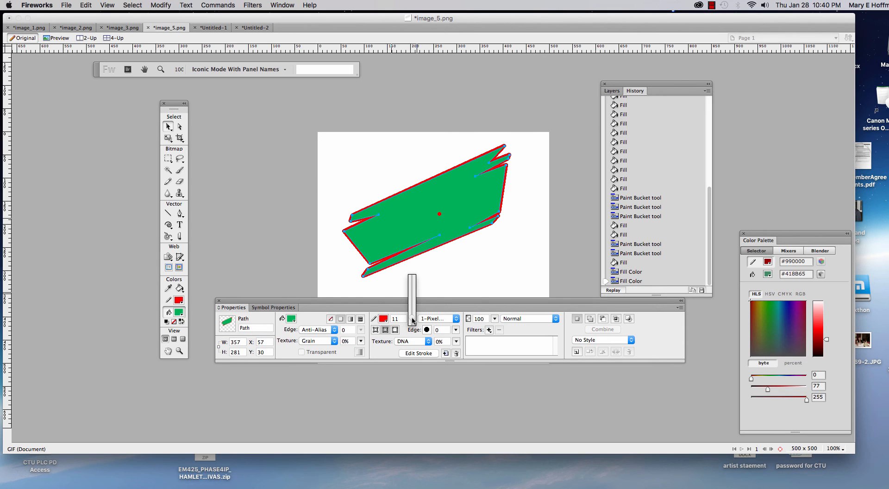
drag(413, 320, 413, 320)
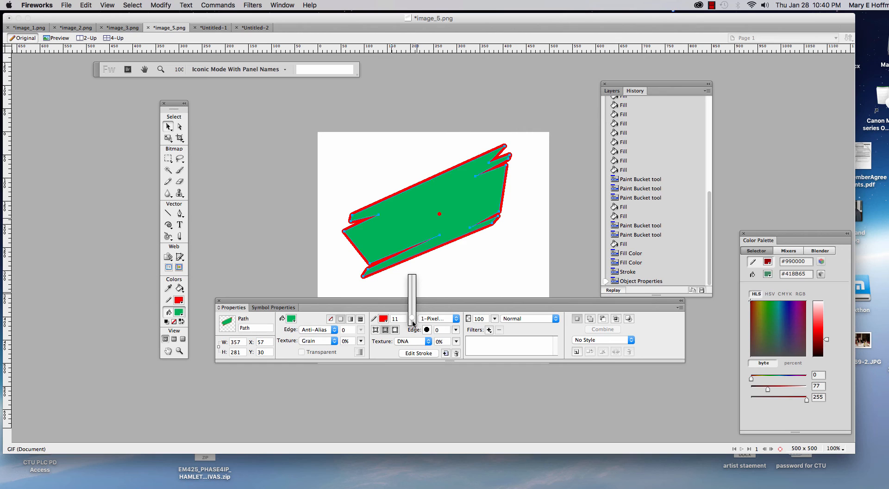
click(428, 344)
click(429, 343)
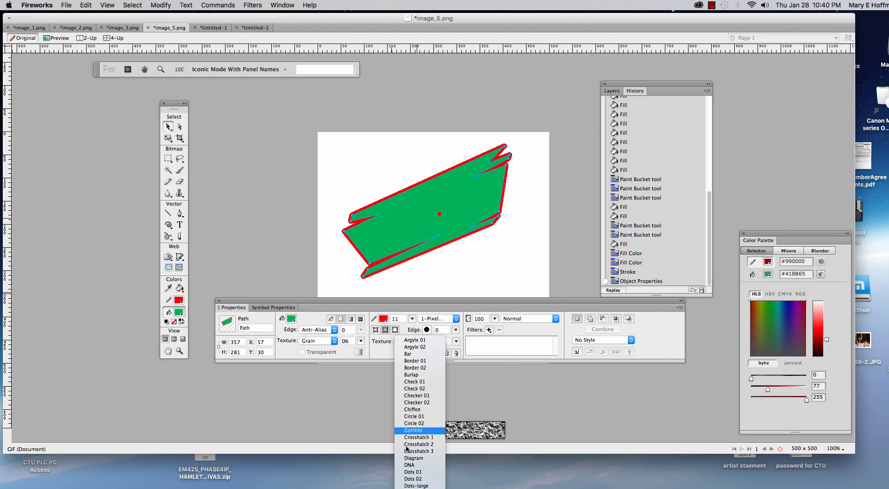
click(410, 465)
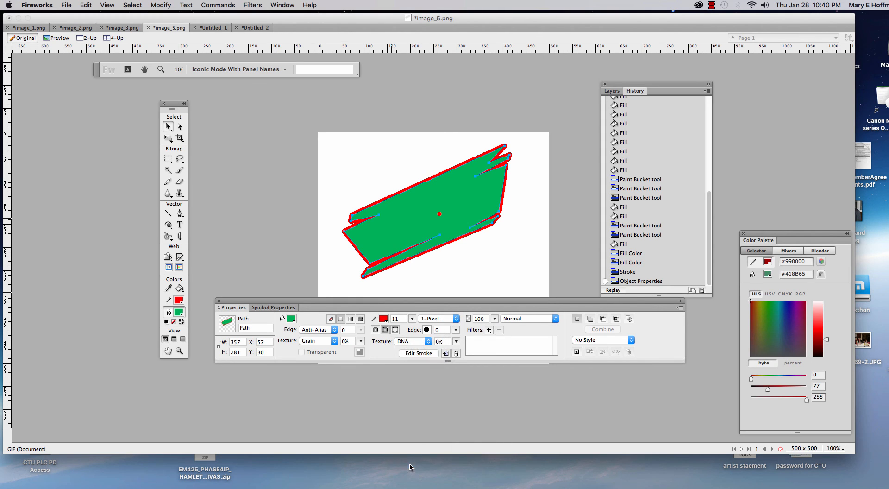
Step: Look through the Options, Shape and Sensitivity settings for editing the path's stroke, and cancel without changes
click(429, 354)
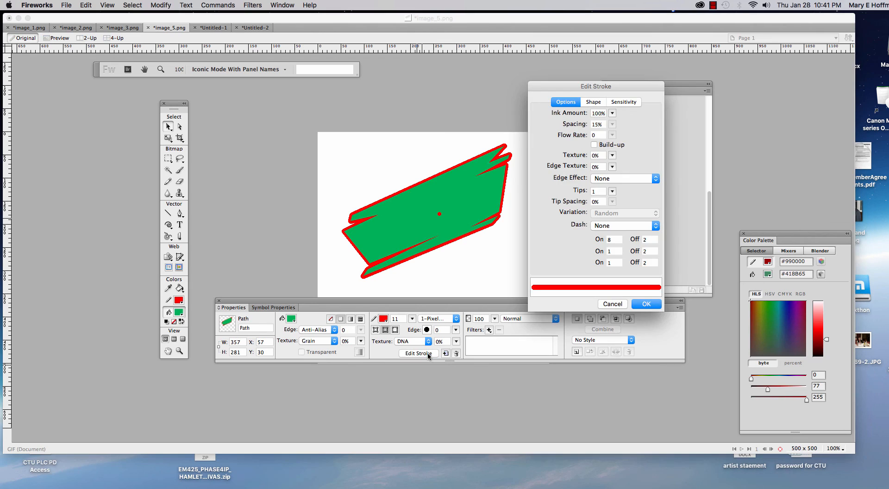
click(593, 102)
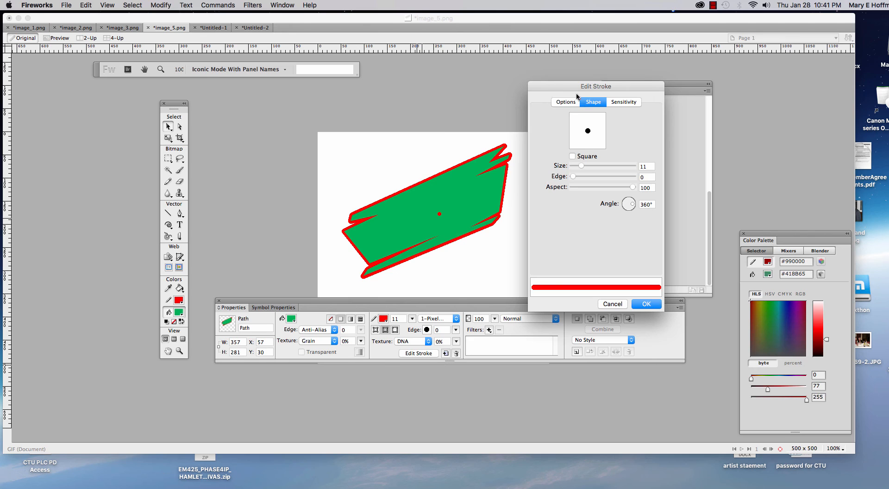
click(625, 103)
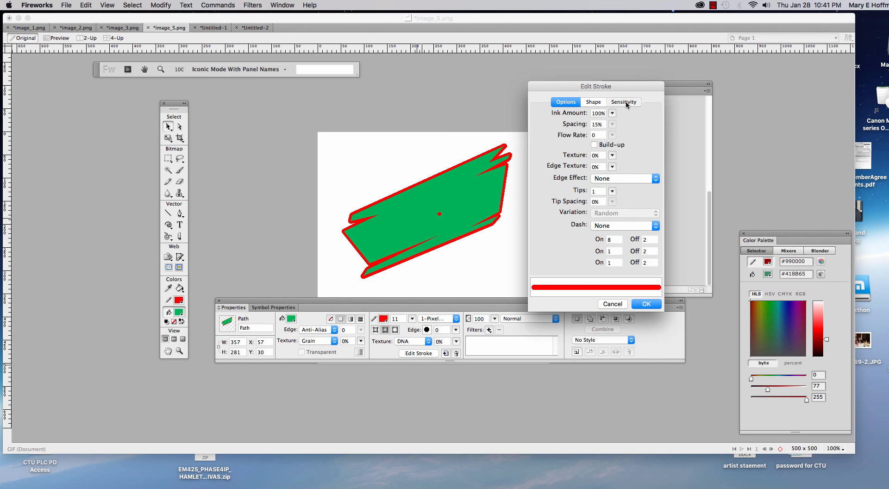
click(612, 305)
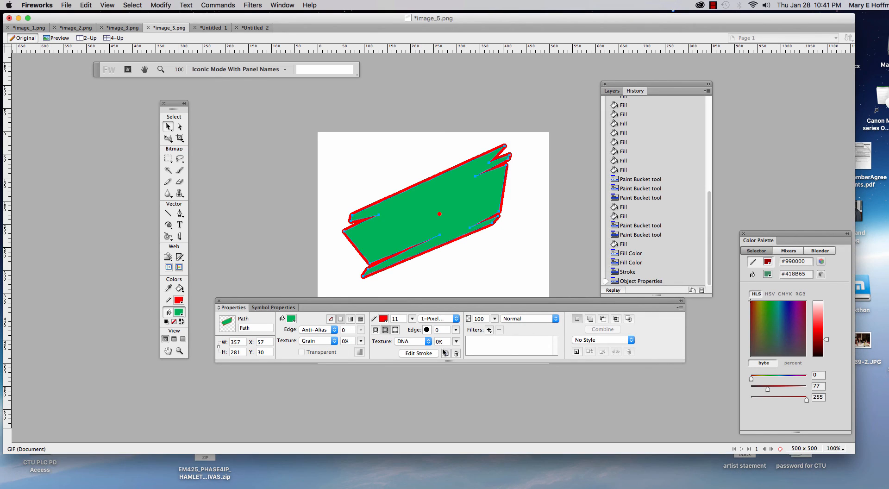
Step: Set the stroke's texture amount to 8% and its edge softness to 13
click(456, 341)
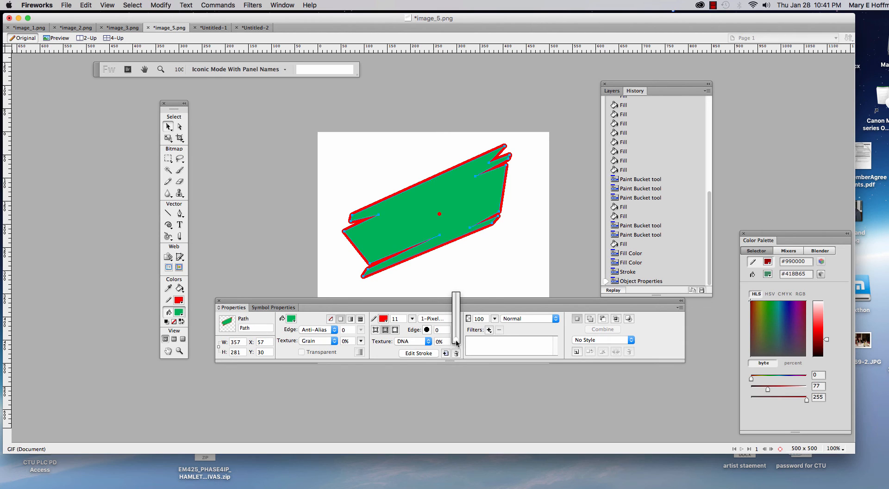
drag(456, 344, 456, 322)
click(456, 330)
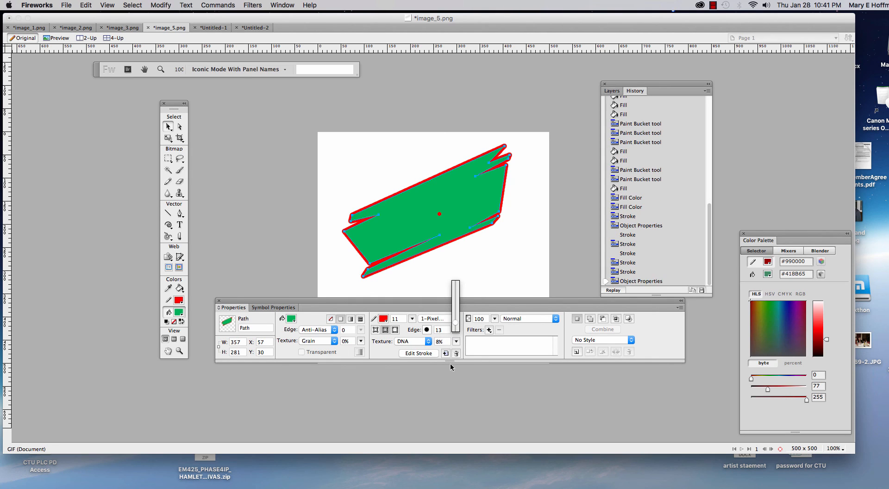
click(429, 355)
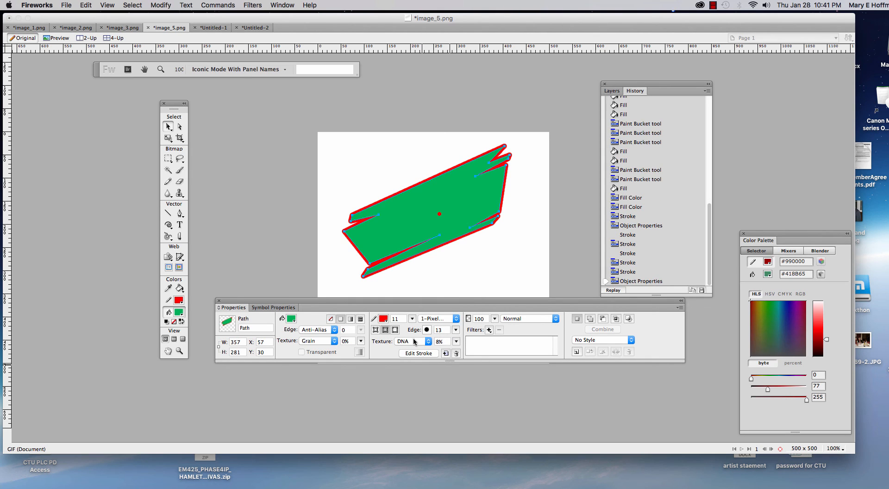
Step: Change the stroke's texture to Argyle 01
click(410, 341)
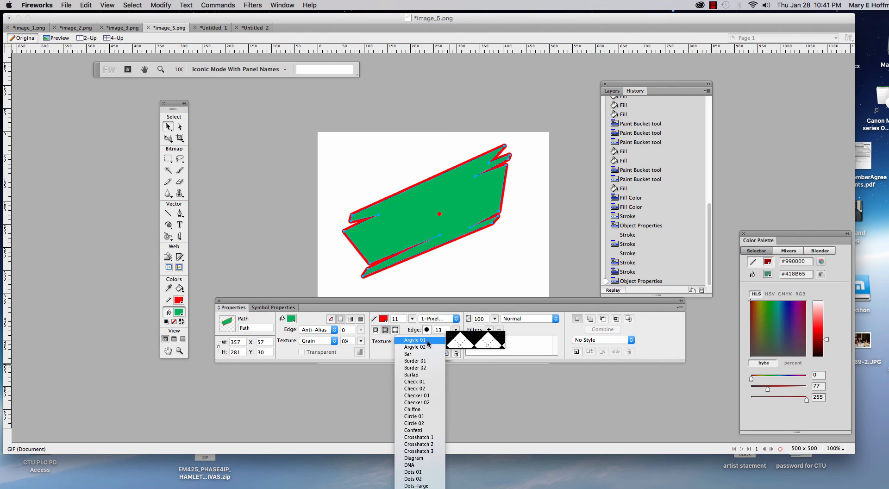
click(427, 340)
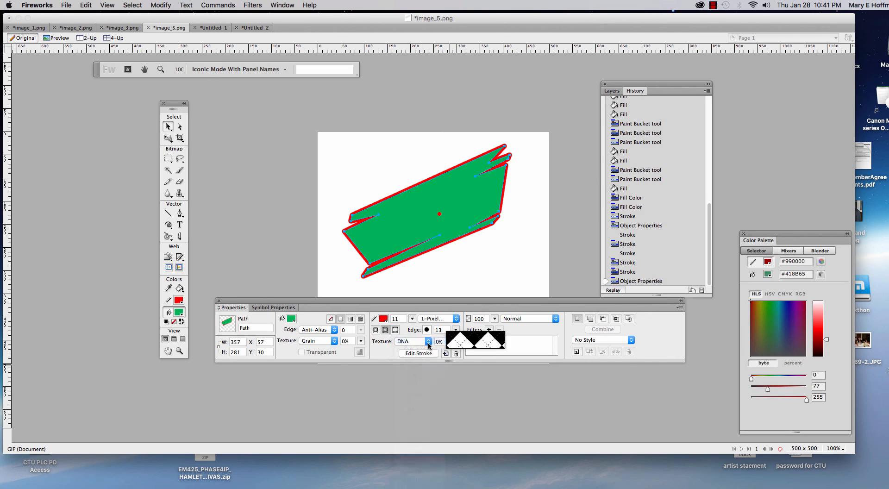
click(714, 6)
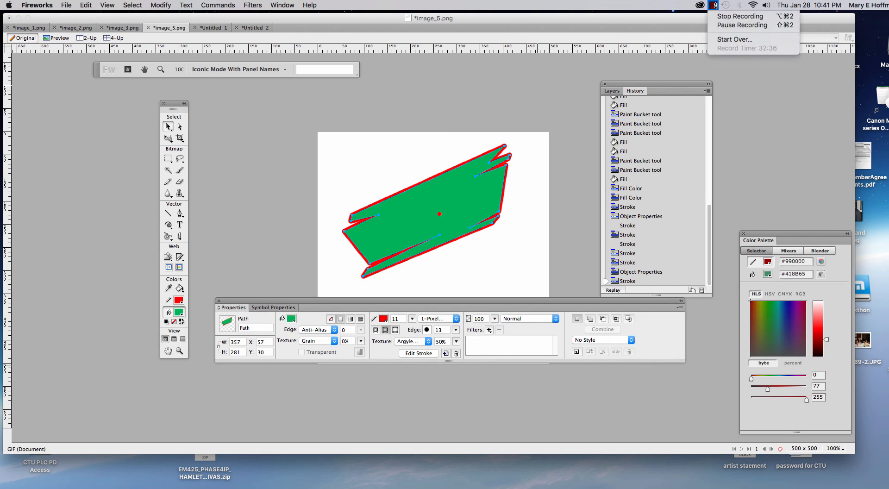
click(723, 25)
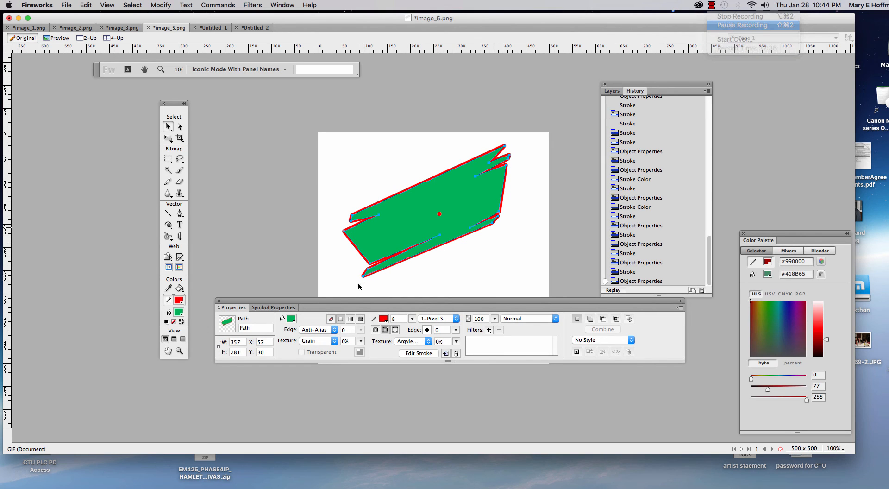
Step: Set the width of the path's red stroke to 20
click(412, 320)
drag(412, 320, 412, 315)
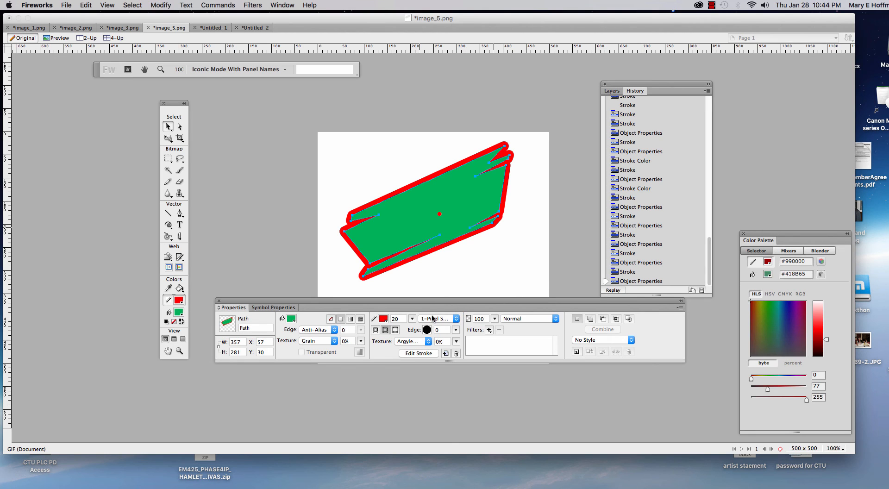
Step: Change the path's stroke category to Oil with the Splatter style
click(456, 320)
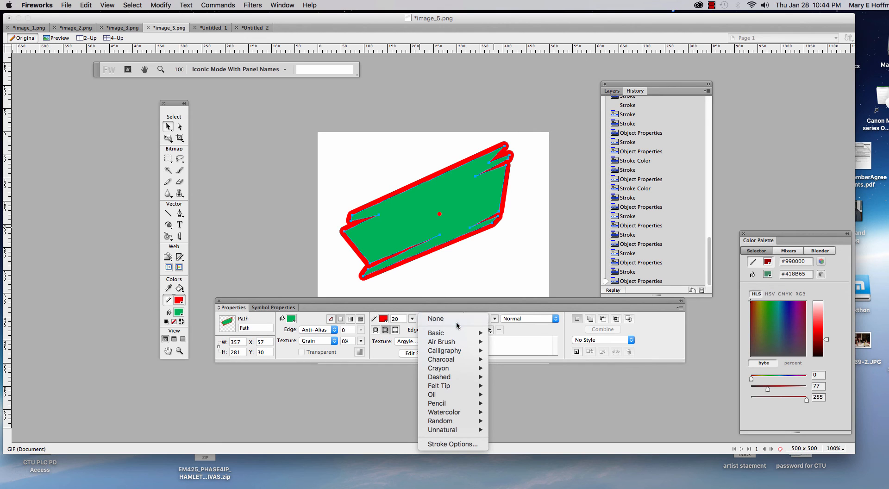
mouse_move(457, 337)
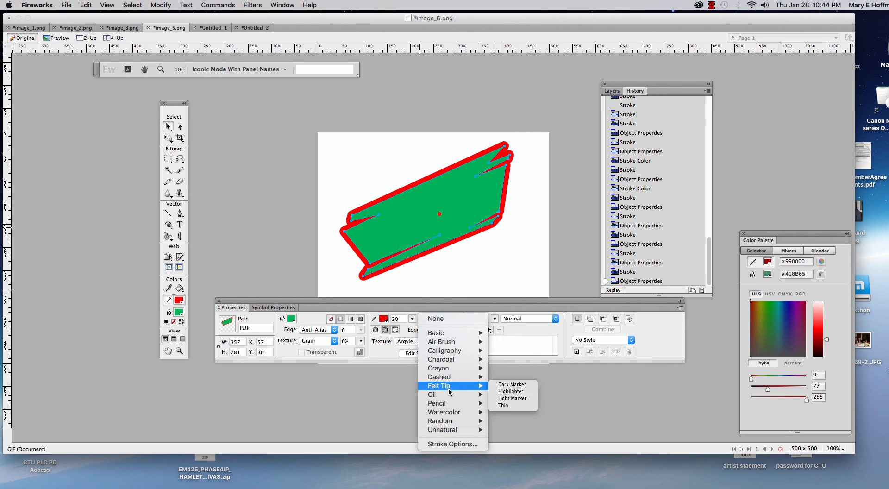
mouse_move(449, 402)
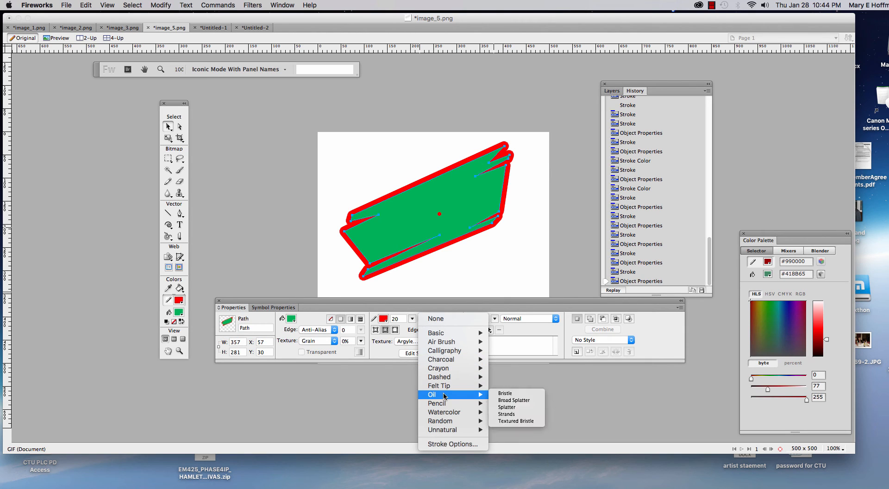
click(507, 408)
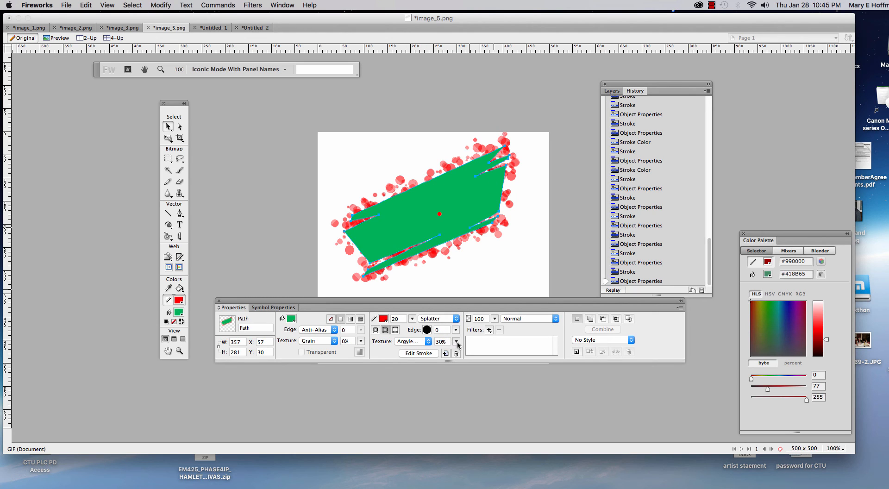
Step: Raise the stroke's texture amount to 68% and change its texture to DNA
mouse_move(457, 344)
mouse_down()
mouse_move(457, 324)
mouse_move(457, 343)
mouse_up()
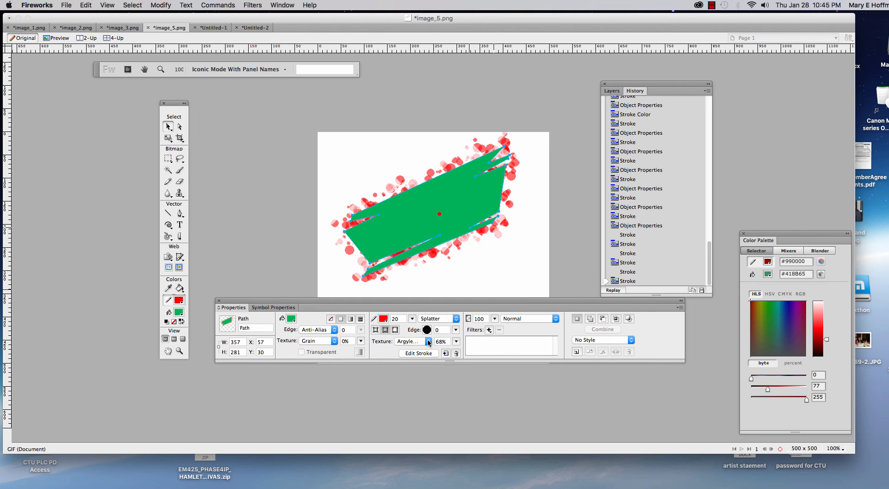
click(428, 342)
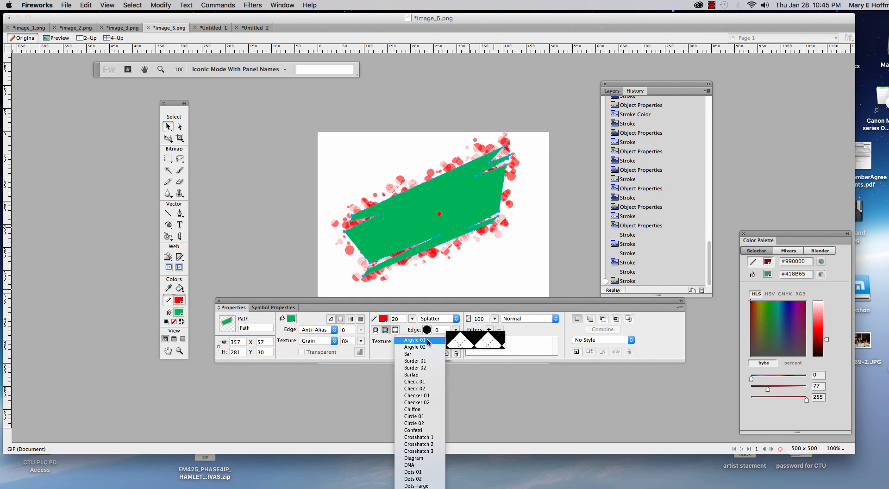
click(420, 466)
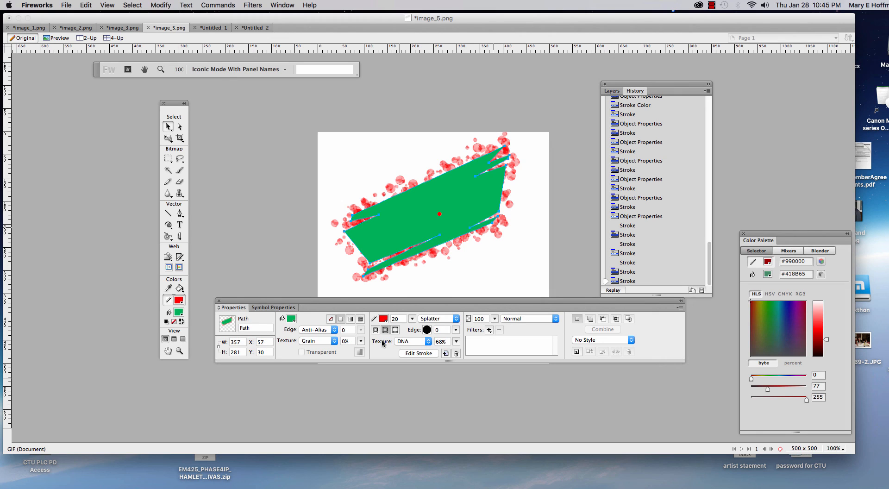
Step: In the stroke options, try the Grid 3 texture on the Oil Splatter stroke and settle on the Confetti texture
click(456, 319)
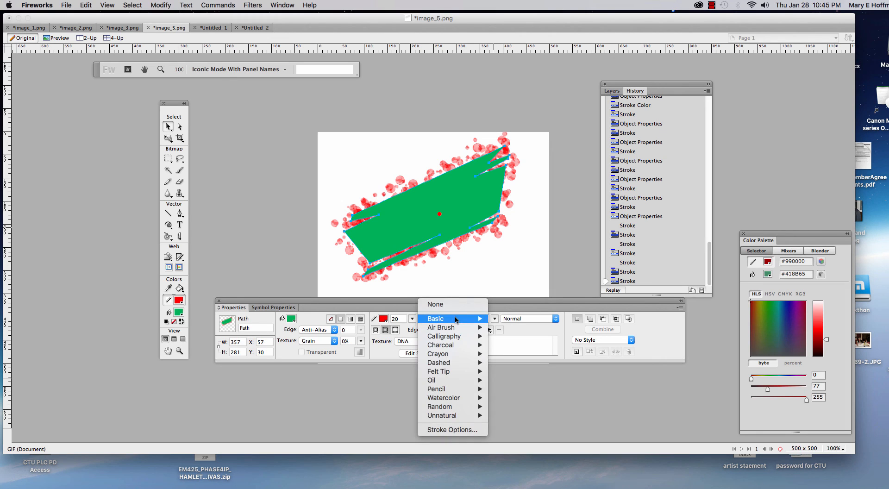
click(453, 430)
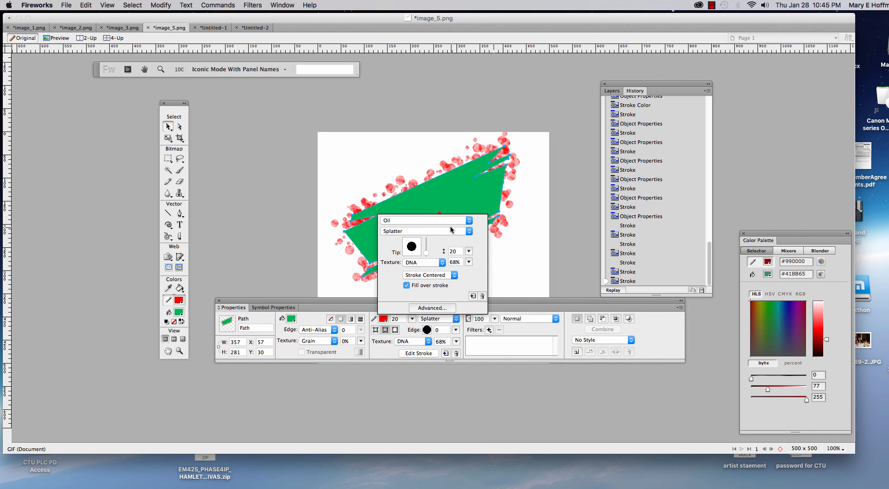
click(469, 220)
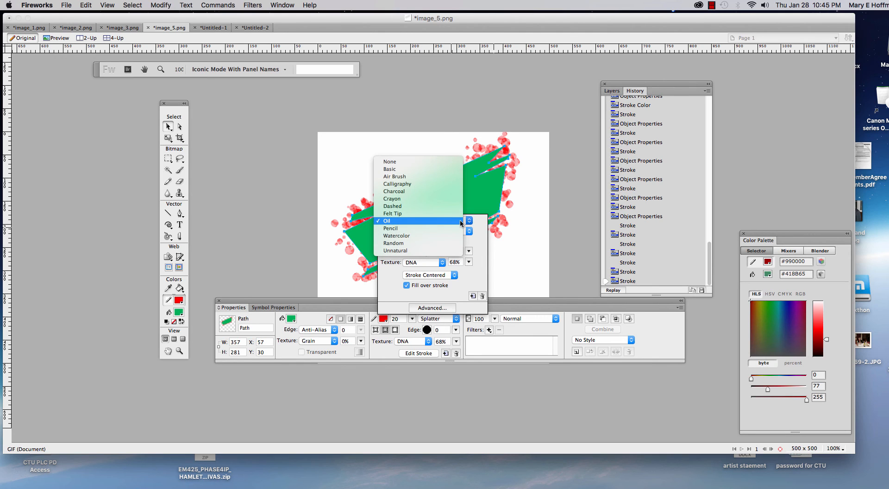
click(397, 222)
click(443, 263)
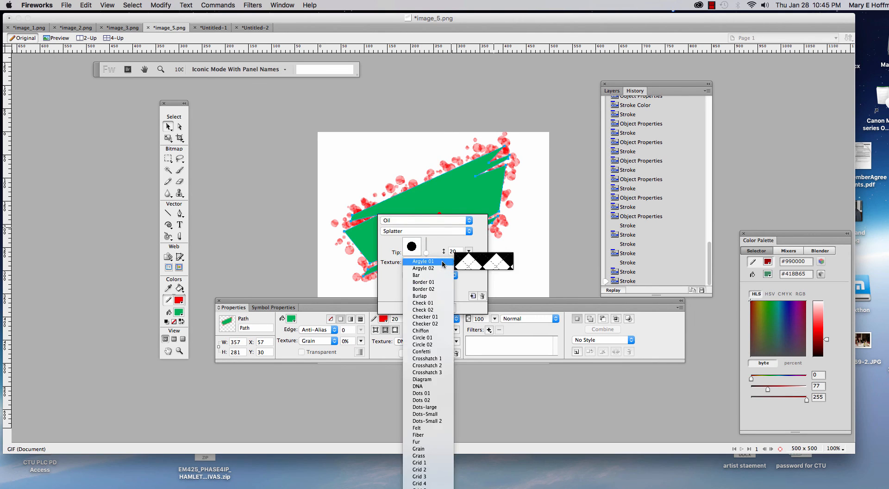
click(419, 477)
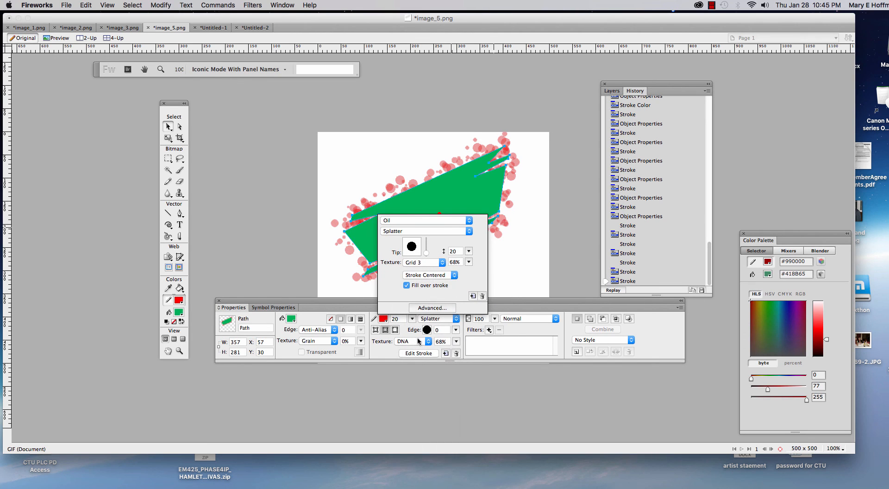
click(442, 263)
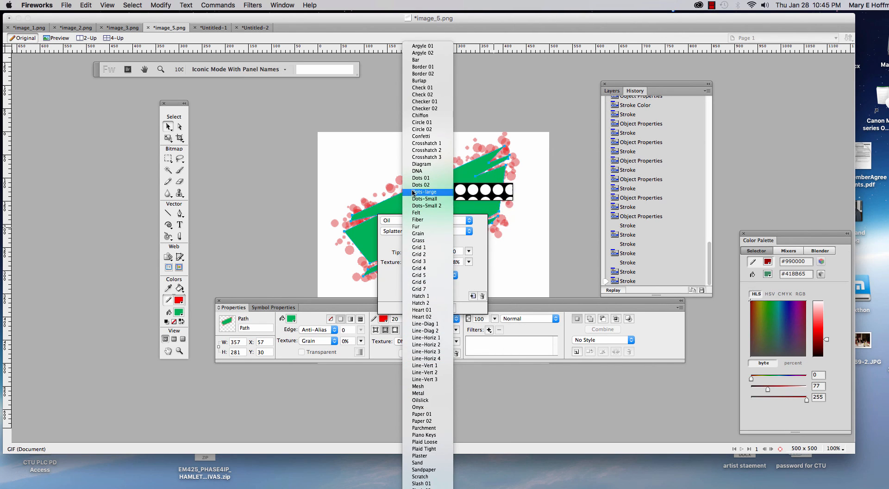
click(434, 137)
click(532, 197)
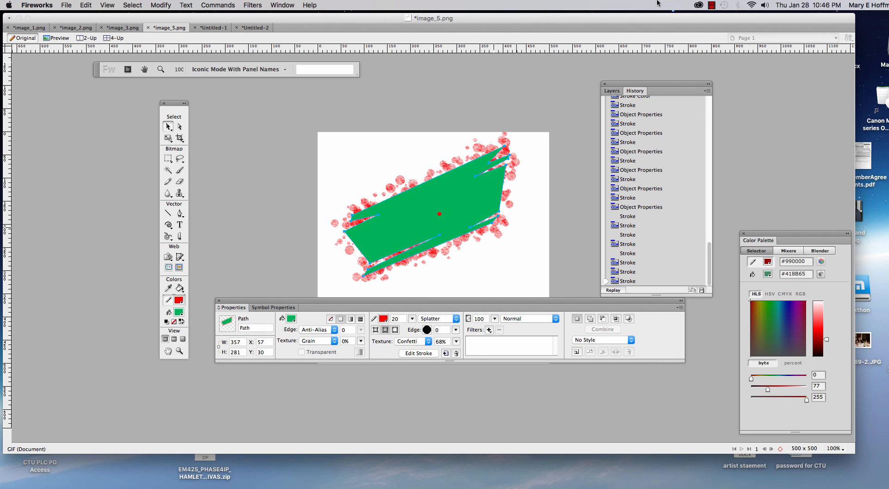
click(712, 5)
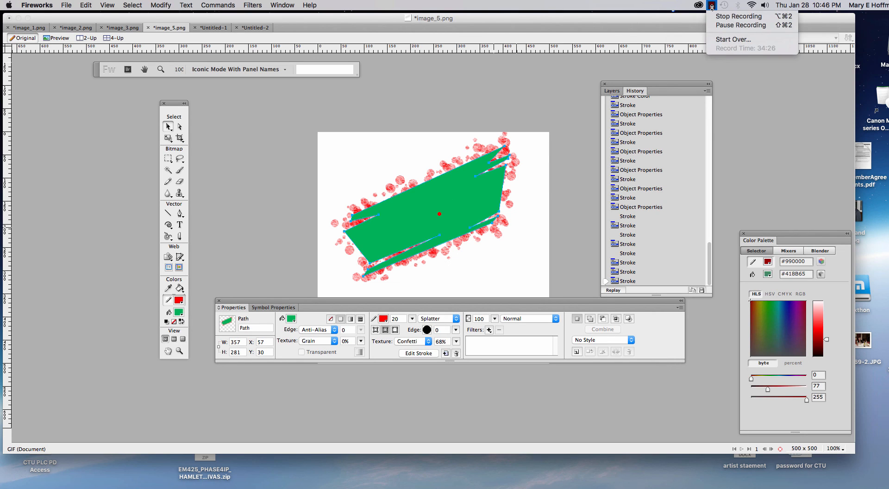